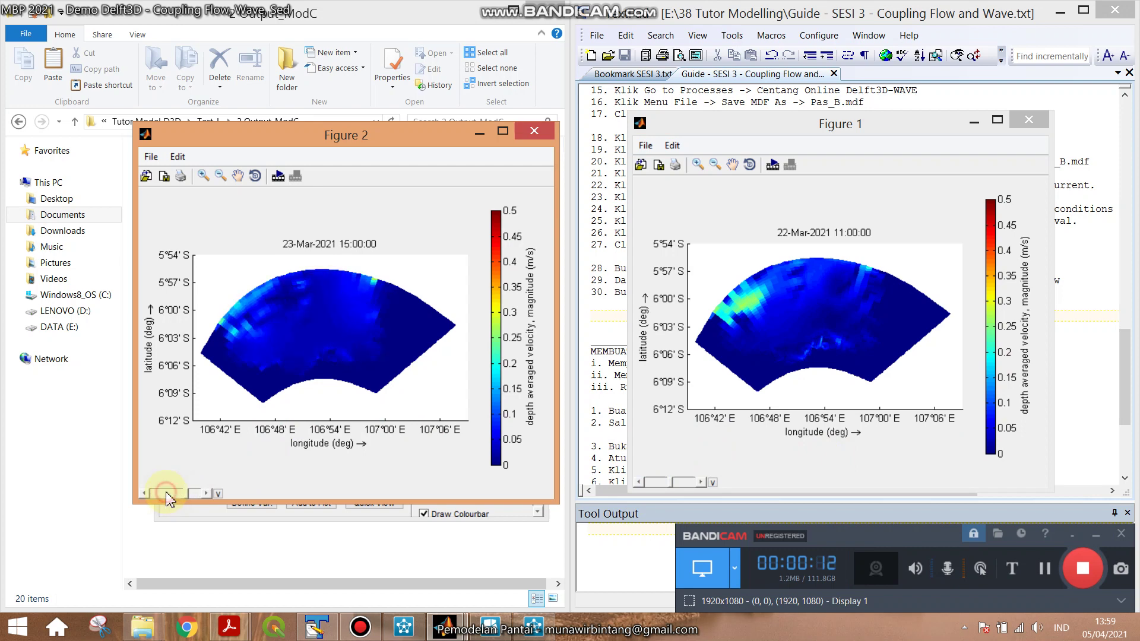
Step the depth averaged velocity map in Figure 2 to 22-Mar-2021 11:00:00, the same time as Figure 1.
click(168, 499)
click(168, 500)
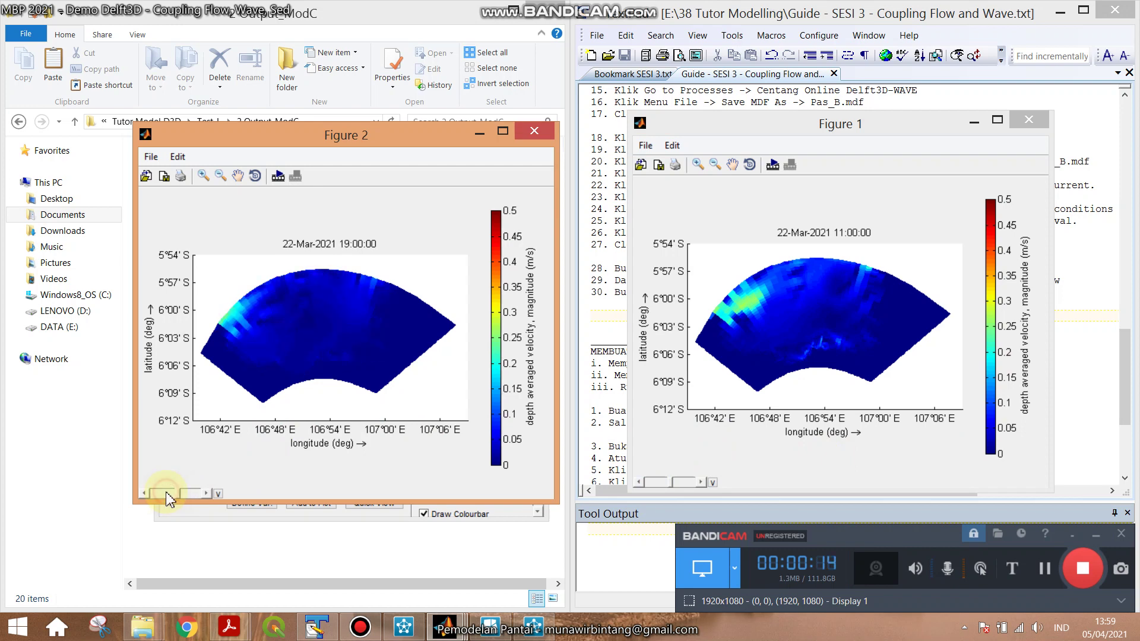
click(168, 499)
click(206, 495)
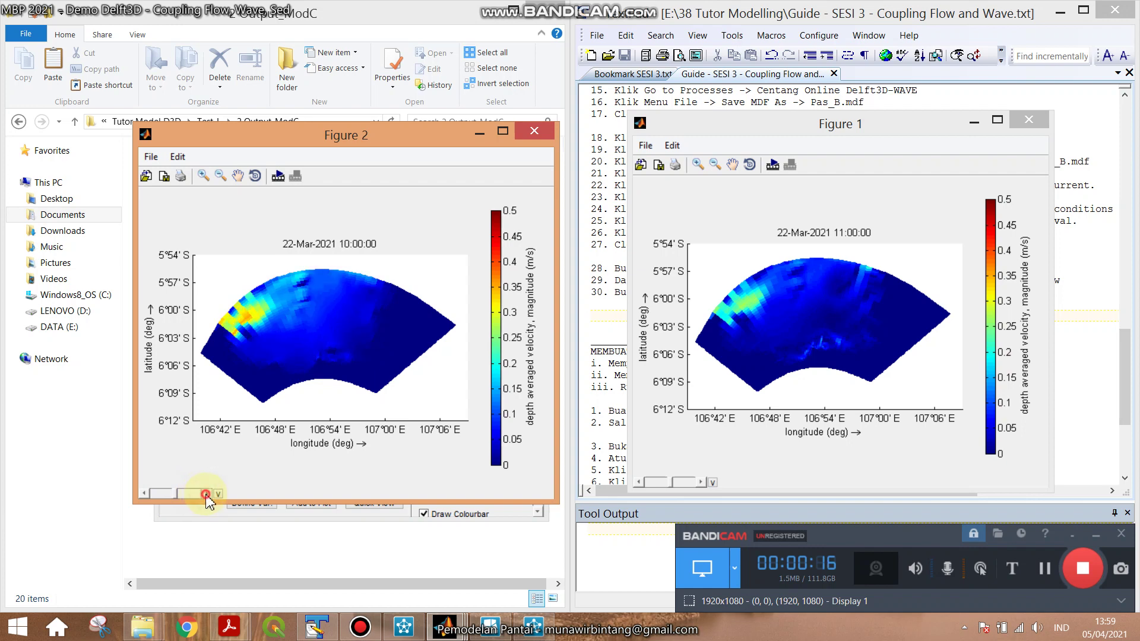
click(206, 494)
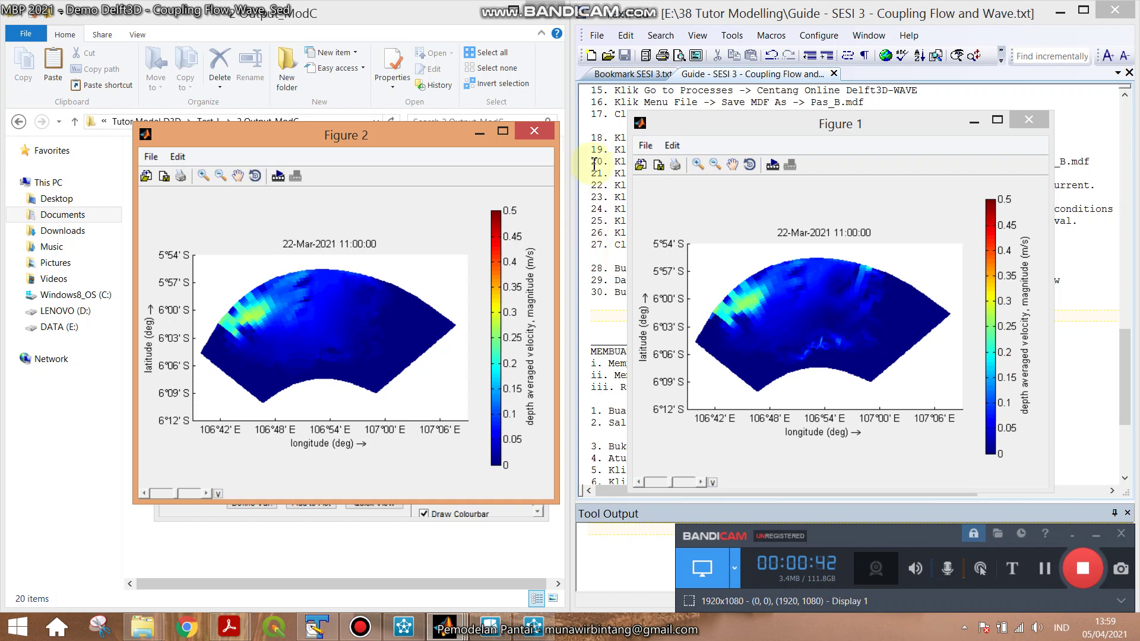
Close both velocity figures and minimize the Delft3D-QUICKPLOT window.
click(541, 133)
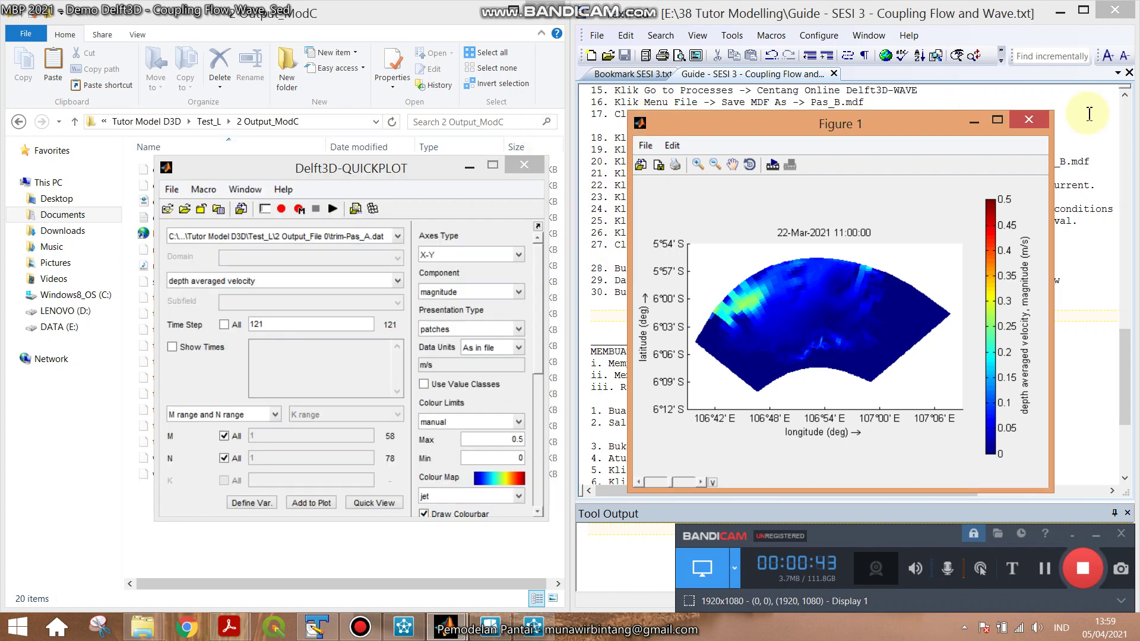
click(1030, 120)
click(469, 168)
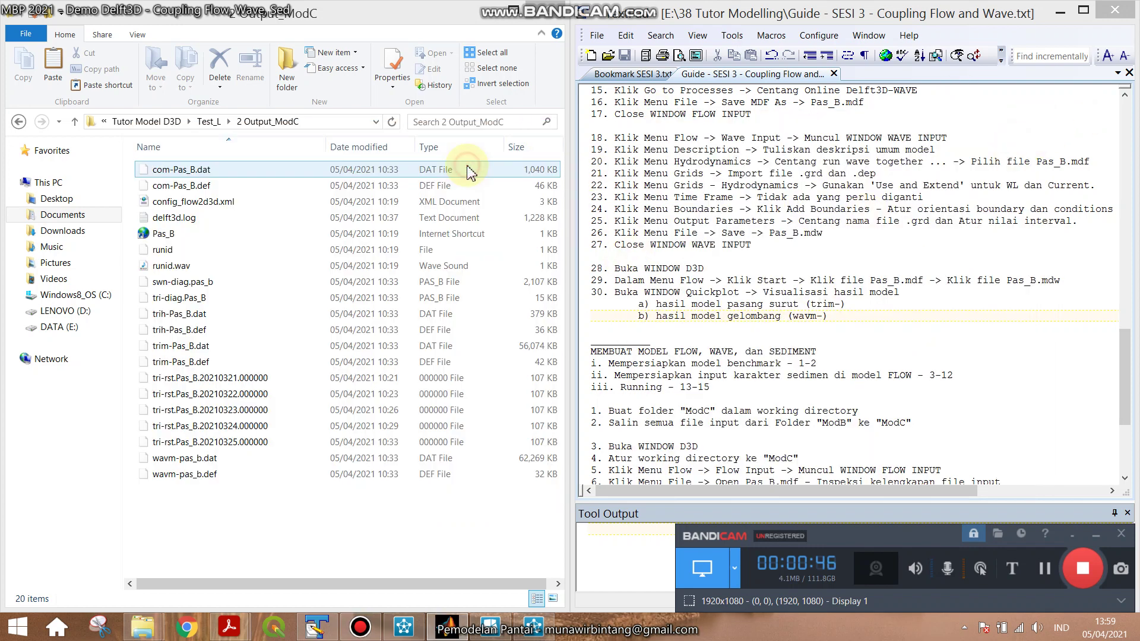
Examine the heading of the guide's section on building the FLOW, WAVE and SEDIMENT model.
click(877, 244)
scroll(876, 244, down, 4)
scroll(876, 243, down, 1)
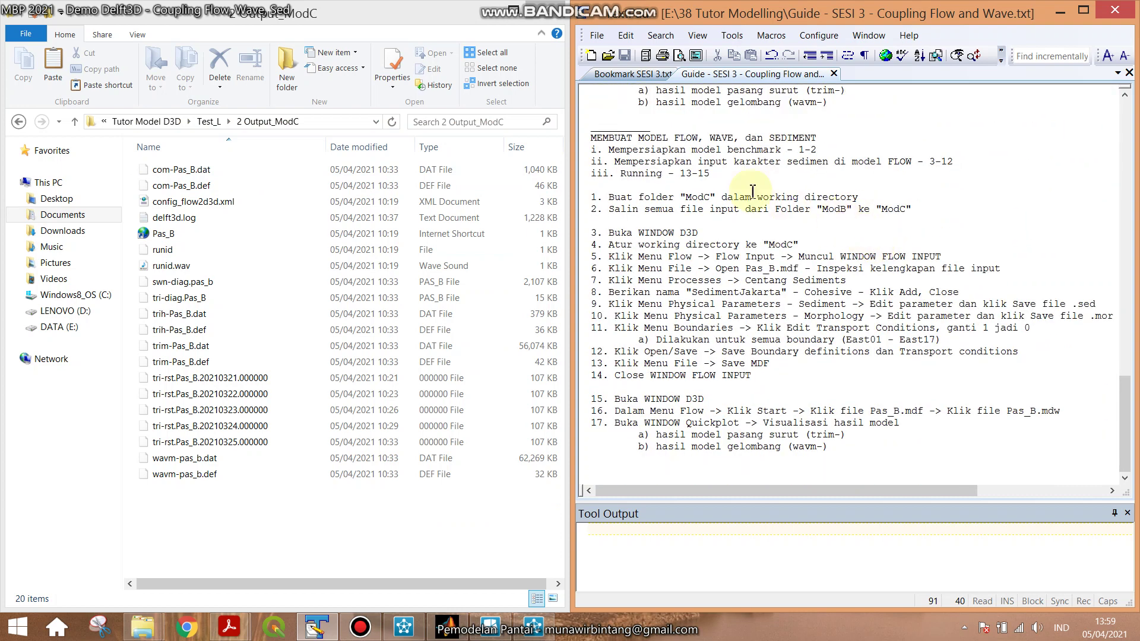
double_click(653, 138)
double_click(686, 138)
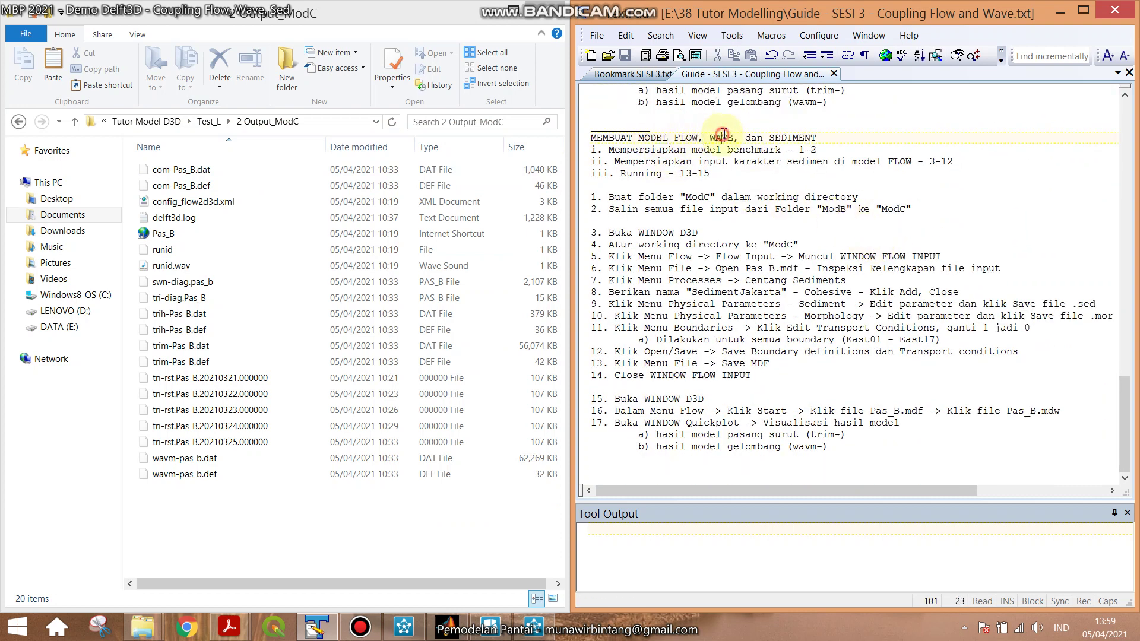
double_click(721, 138)
double_click(792, 138)
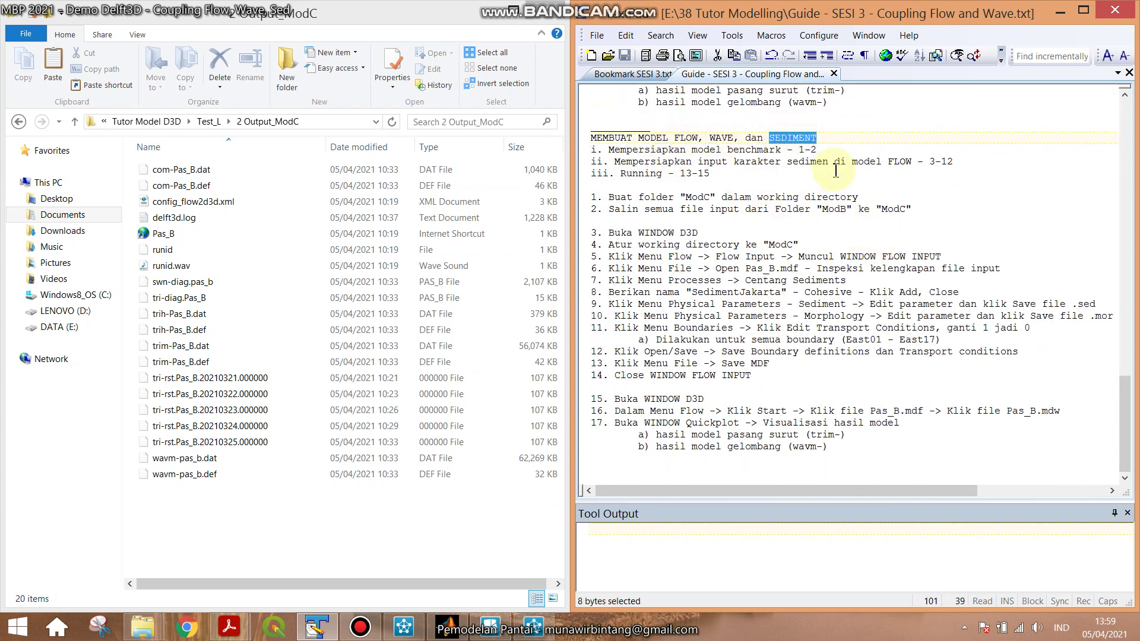
Close the window of the running Pas_B simultaneous FLOW and WAVE computation and return to the guide.
click(533, 636)
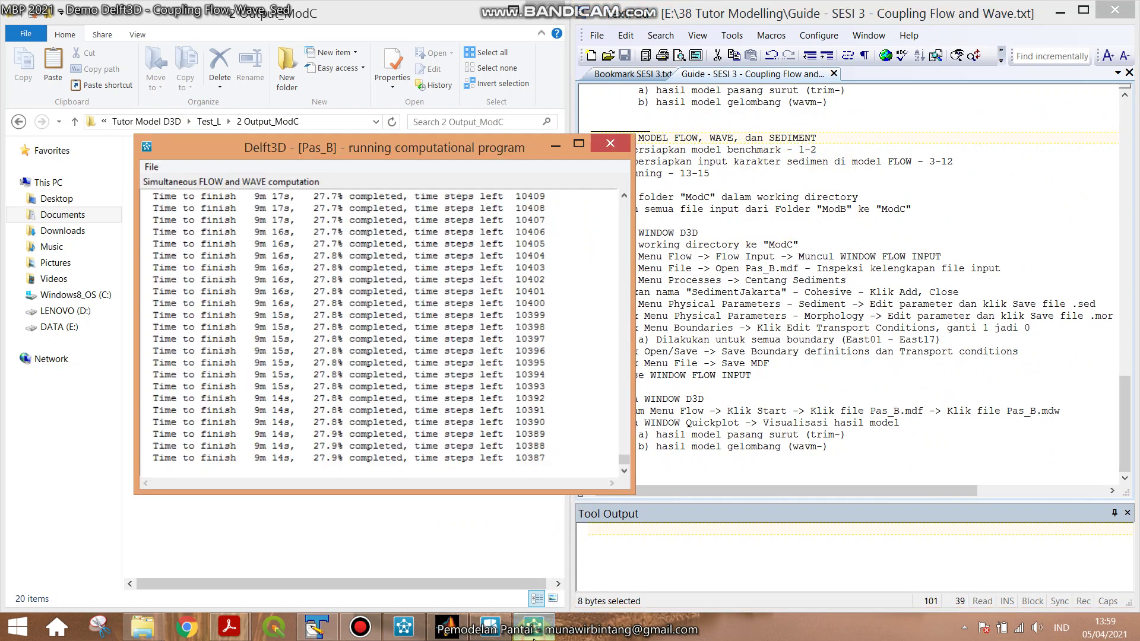
click(610, 153)
click(705, 186)
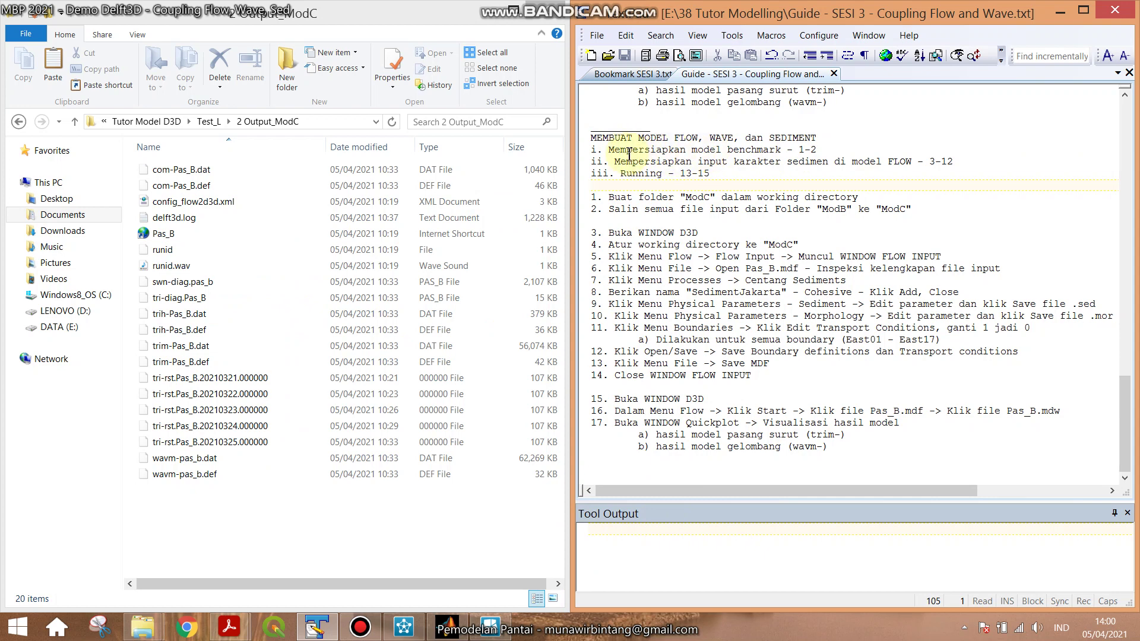
Review the guide's outline of benchmark model preparation and sediment characteristics input in the FLOW model.
drag(611, 149, 780, 149)
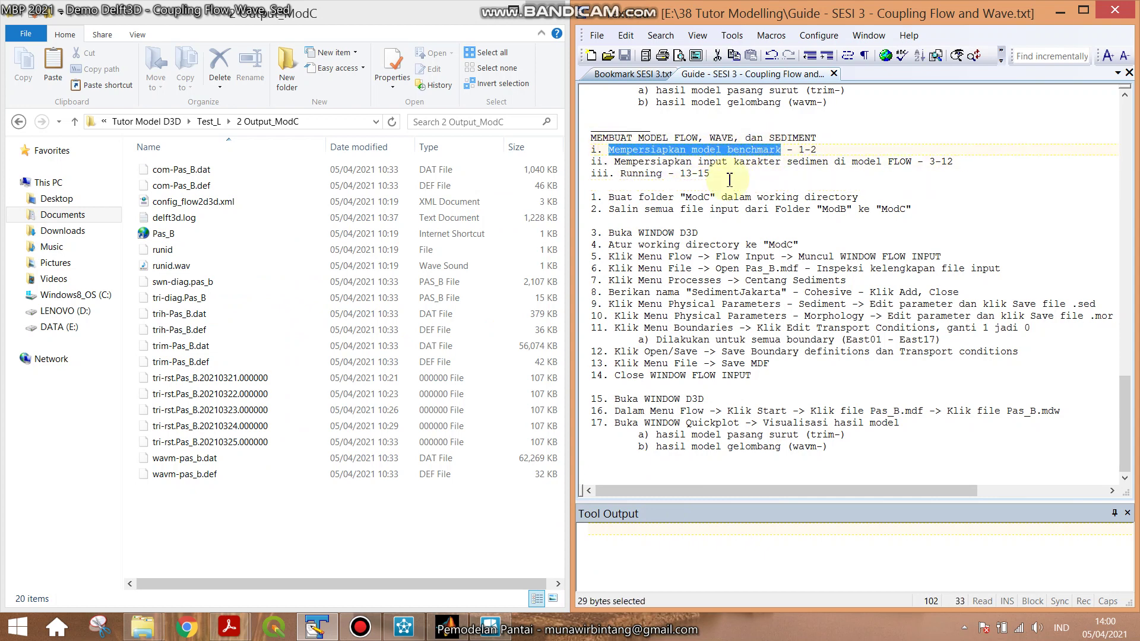
scroll(709, 190, up, 2)
scroll(713, 252, up, 1)
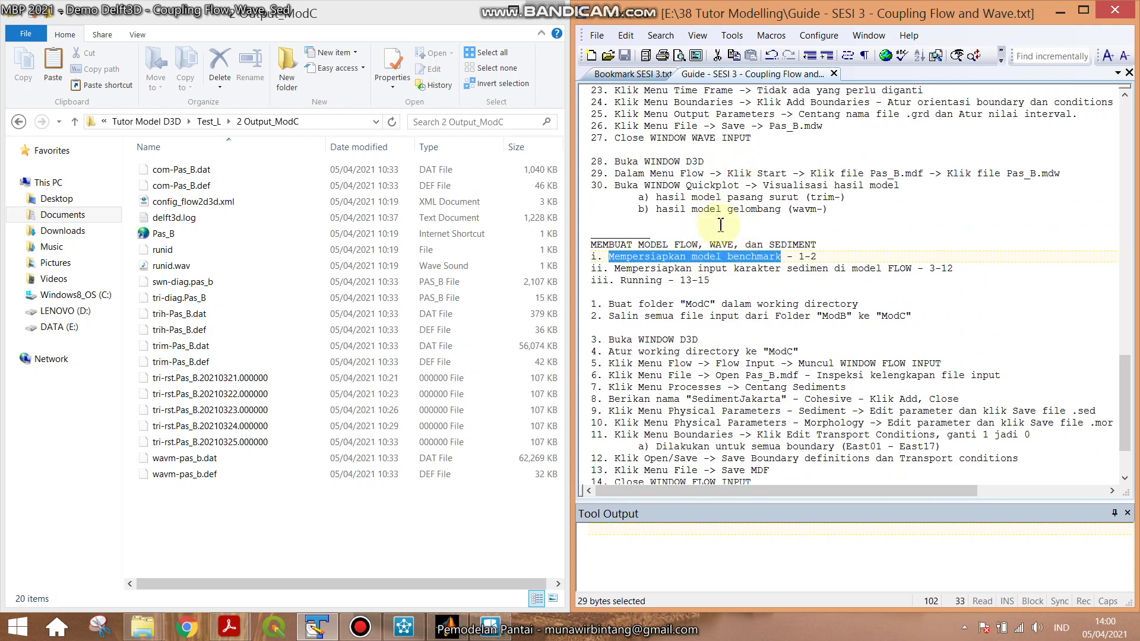
click(643, 279)
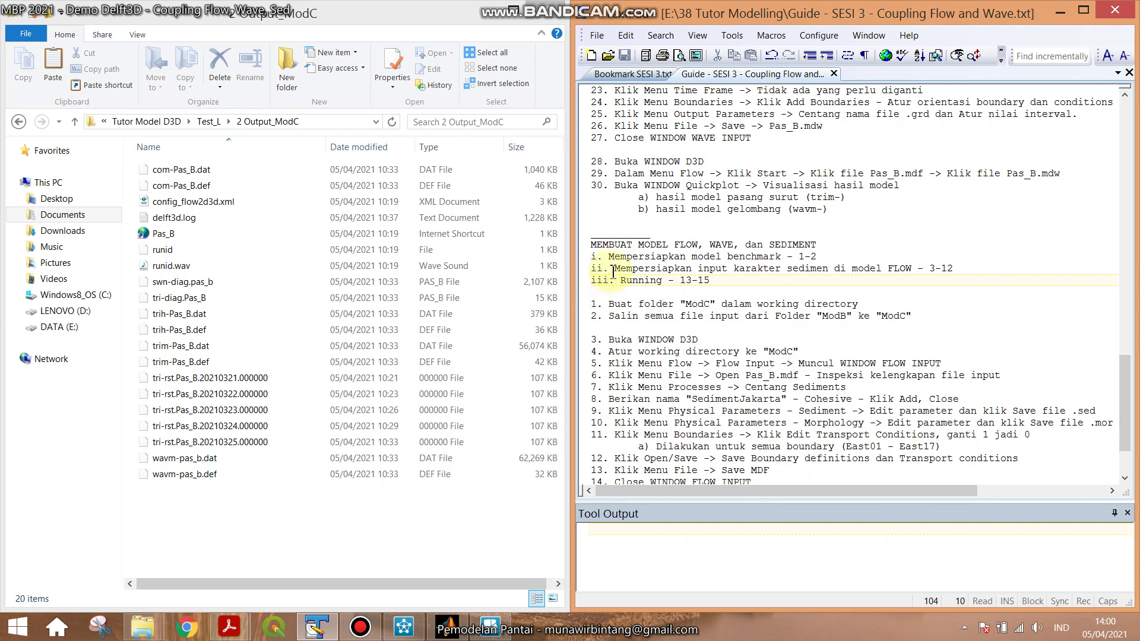
drag(613, 270, 911, 271)
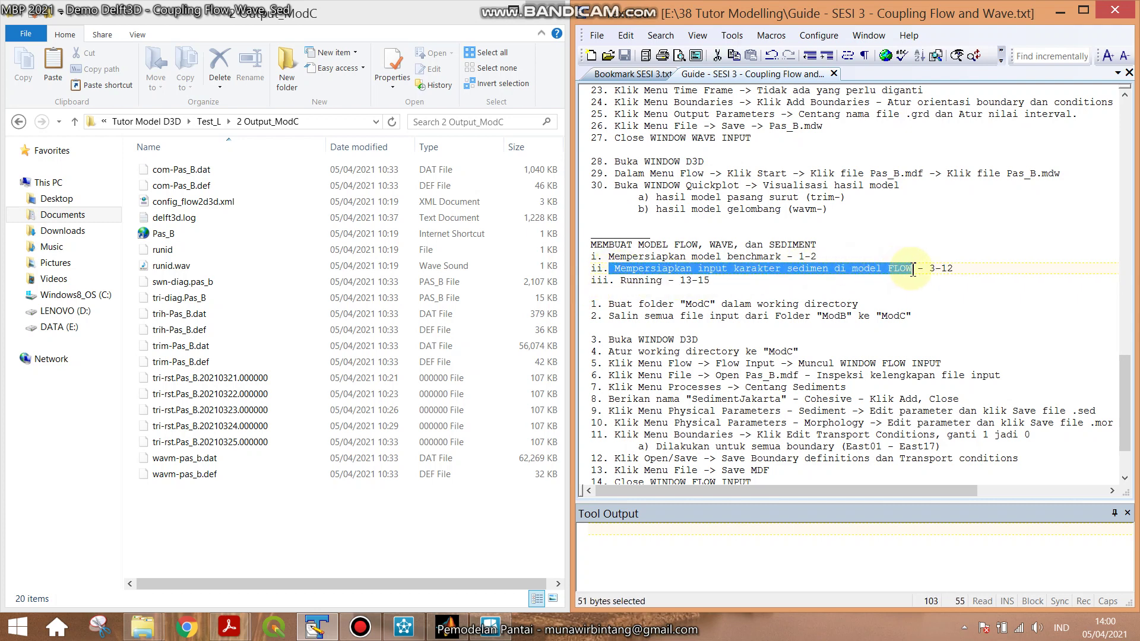
click(898, 273)
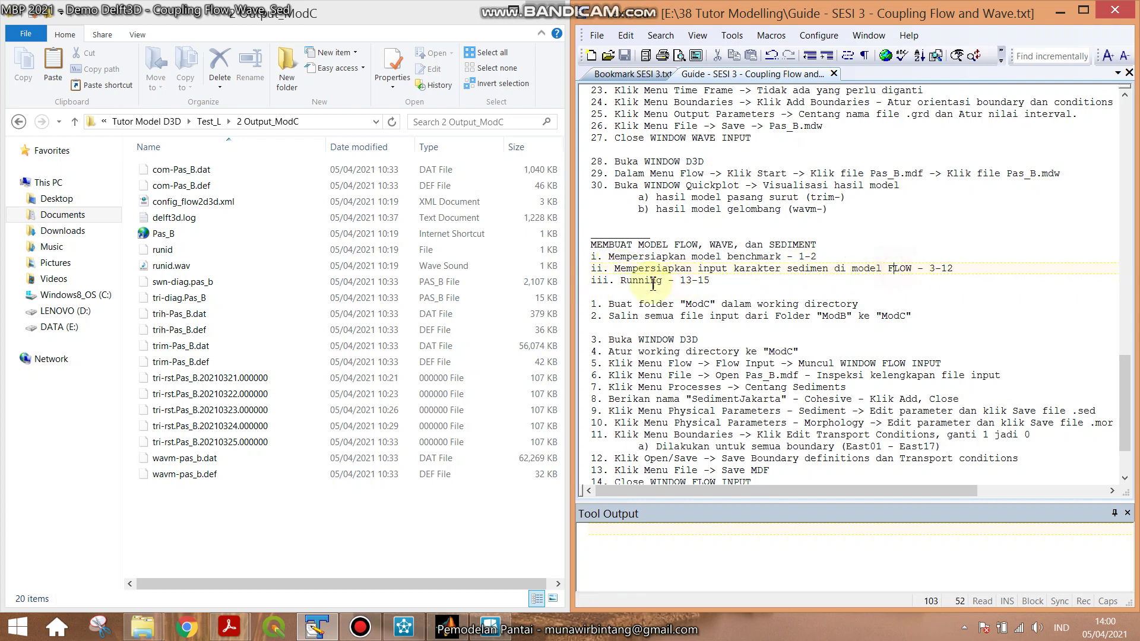
double_click(690, 257)
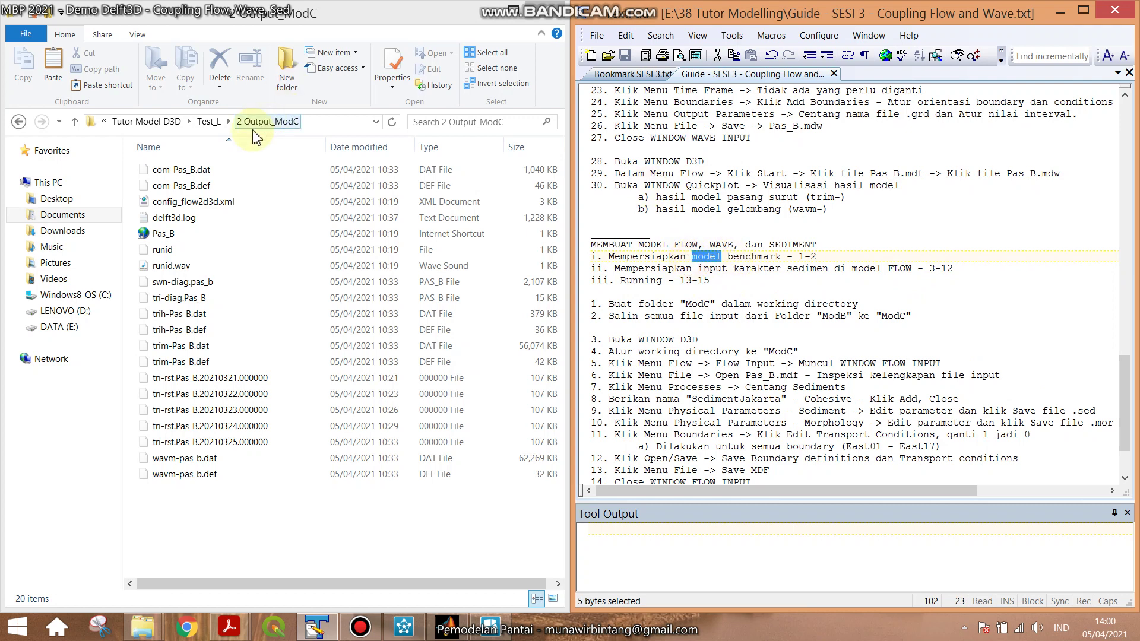
Open the ModB folder under Test_L and sort its files by date modified, newest first.
click(230, 122)
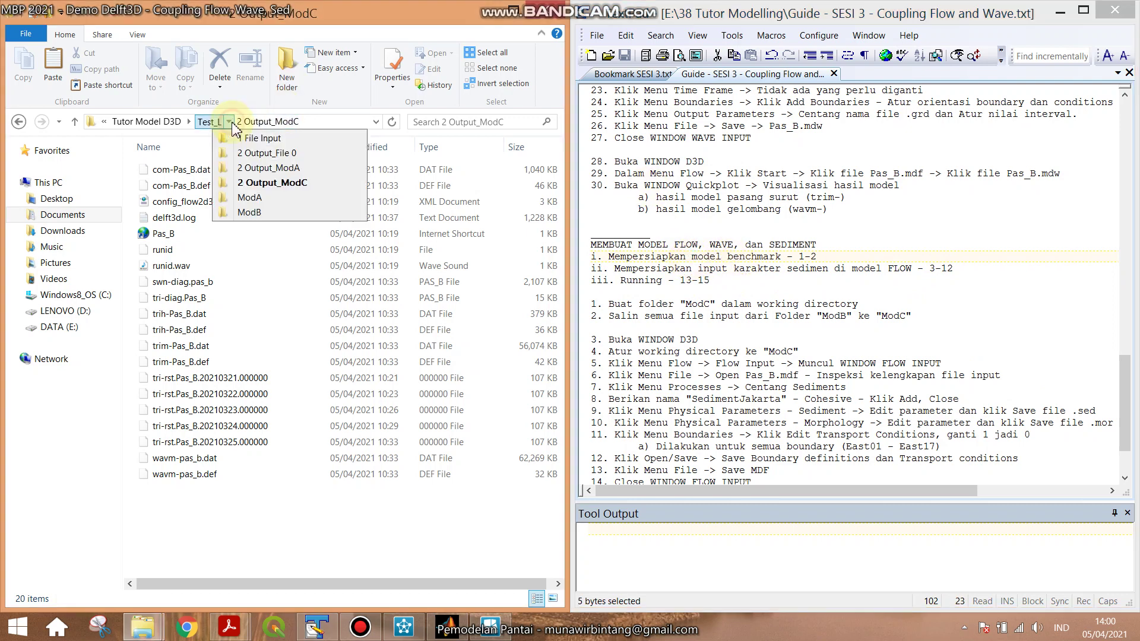
click(266, 211)
click(374, 150)
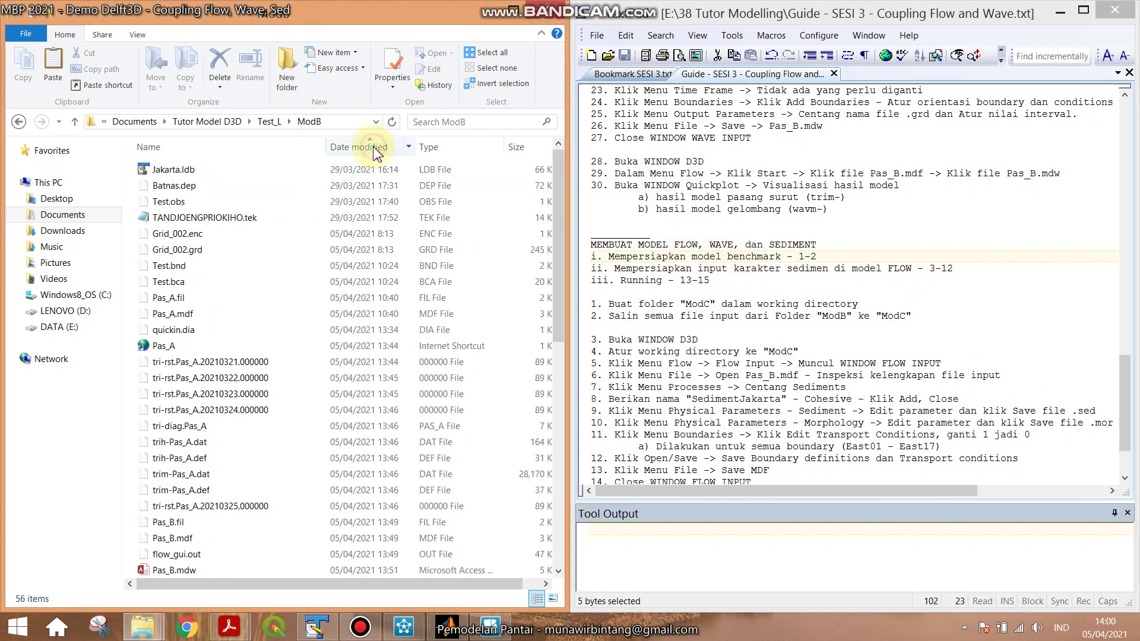
click(374, 150)
Select the range of files in ModB from Pas_B.mdw through Jakarta.ldb.
scroll(361, 191, down, 3)
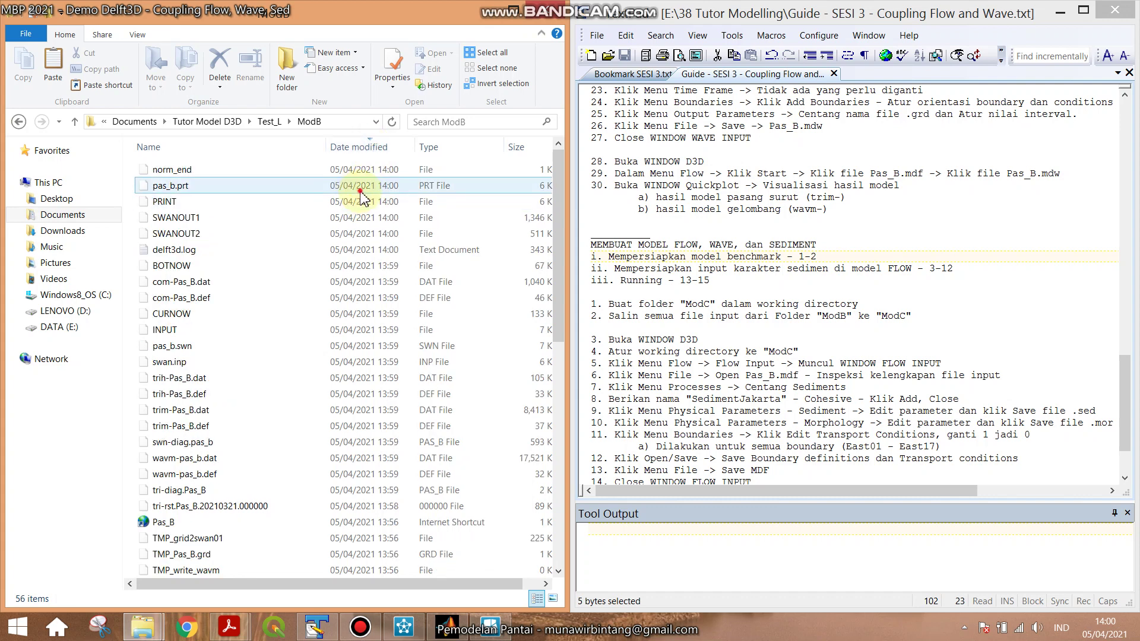
click(359, 202)
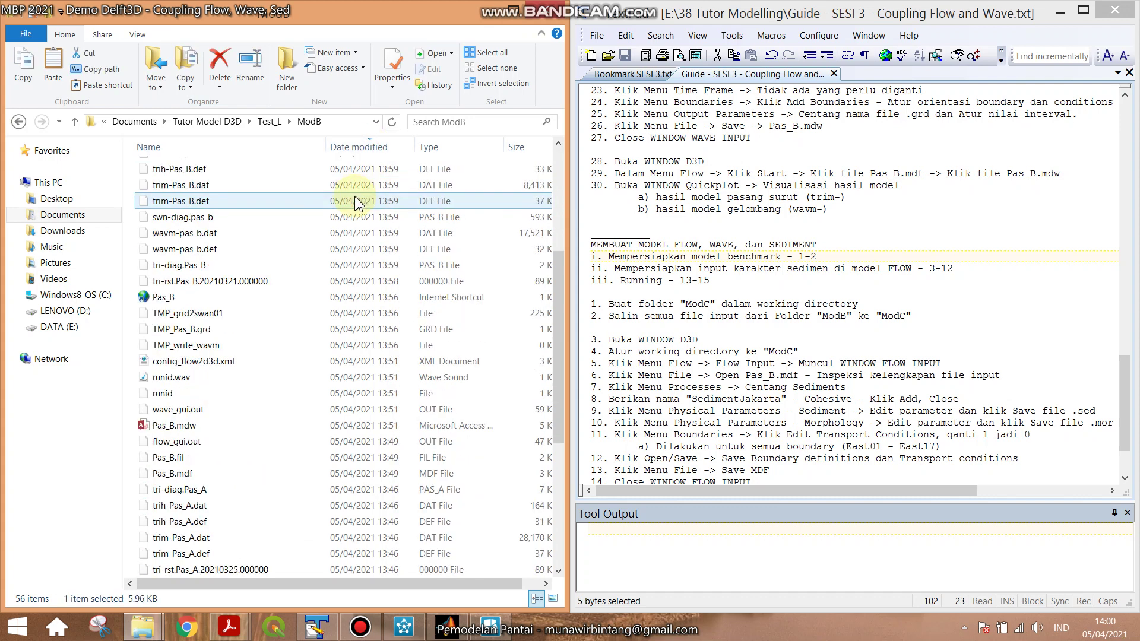
click(231, 425)
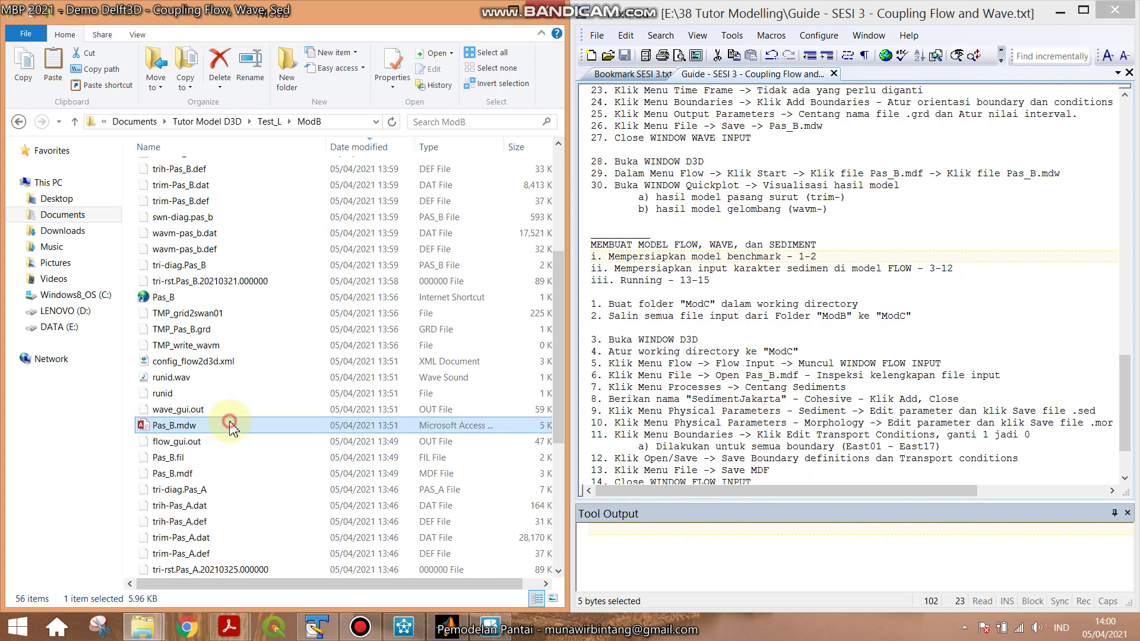
scroll(232, 421, up, 5)
scroll(237, 409, down, 6)
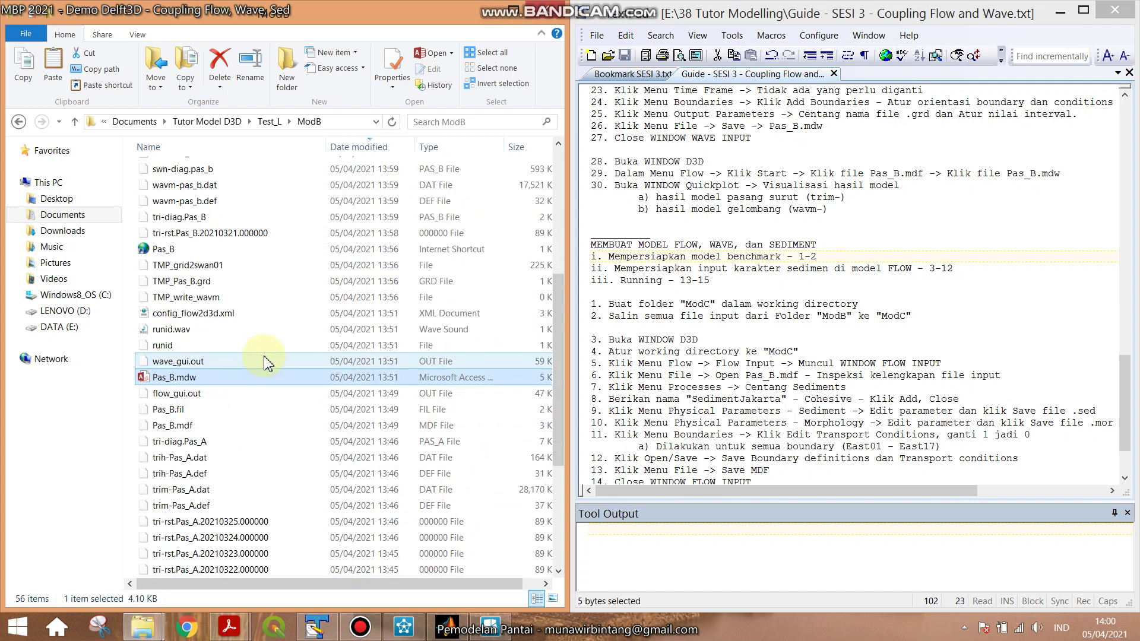
click(236, 345)
click(236, 377)
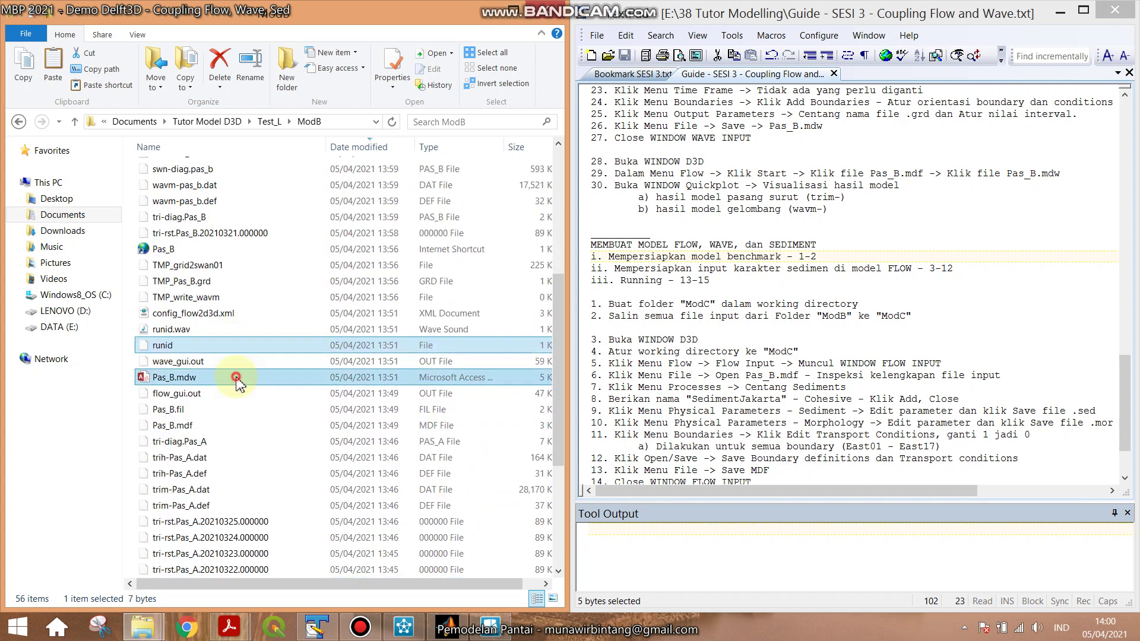
scroll(237, 380, down, 4)
scroll(301, 308, down, 1)
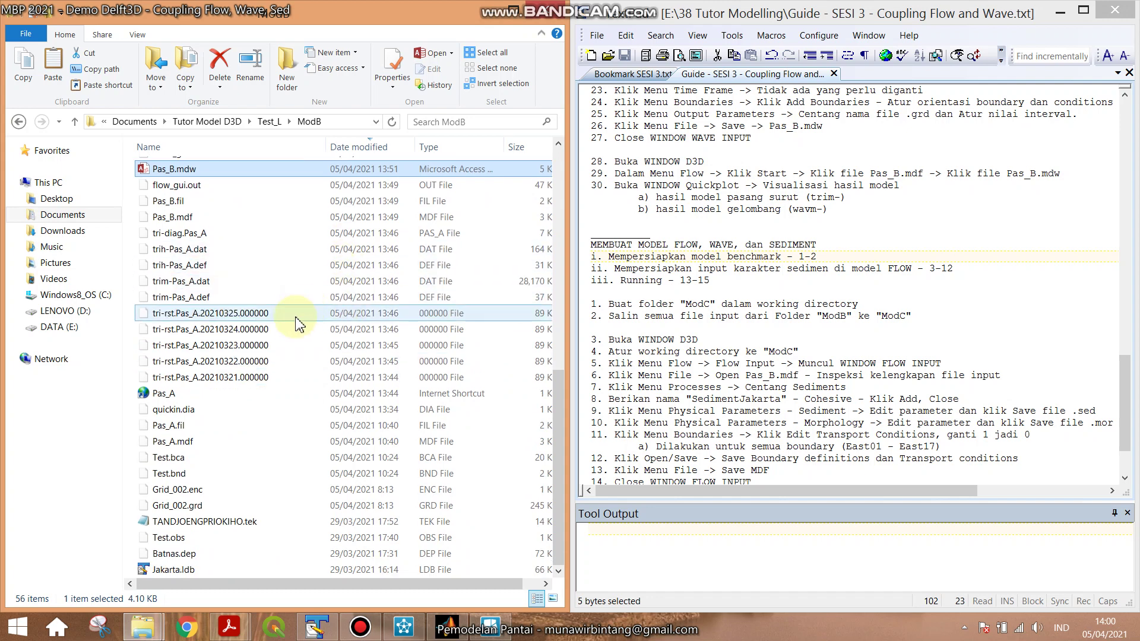
shift+click(194, 571)
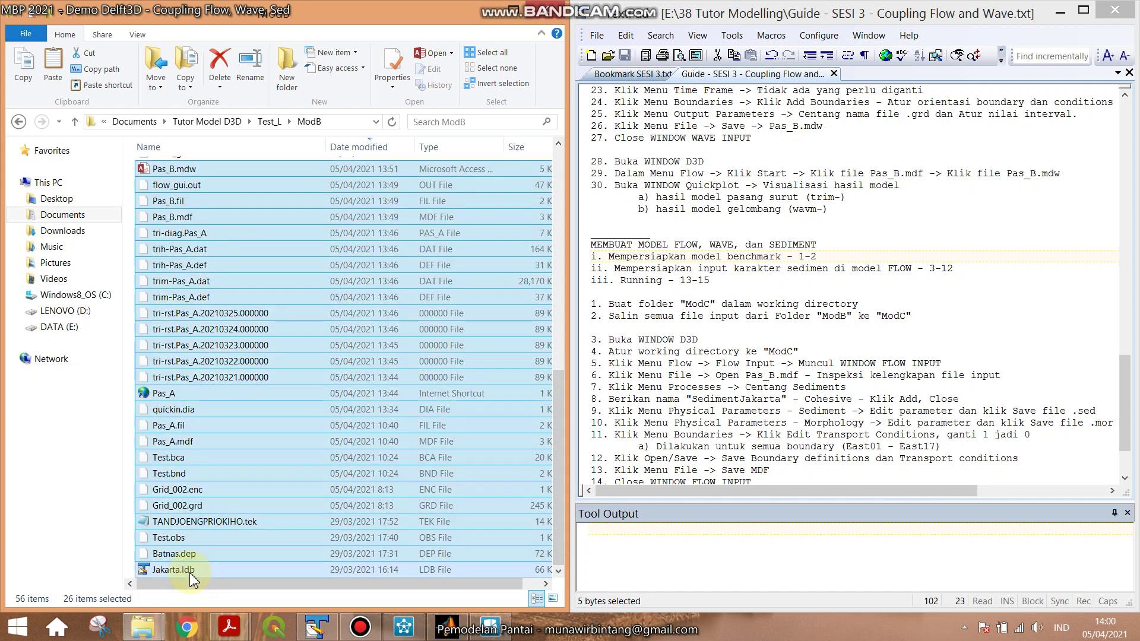
Exclude the Pas_A shortcut, the tri-rst, trim, trih and tri-diag files, flow_gui.out and quickin.dia from the selection, and copy the remaining files.
ctrl+click(205, 395)
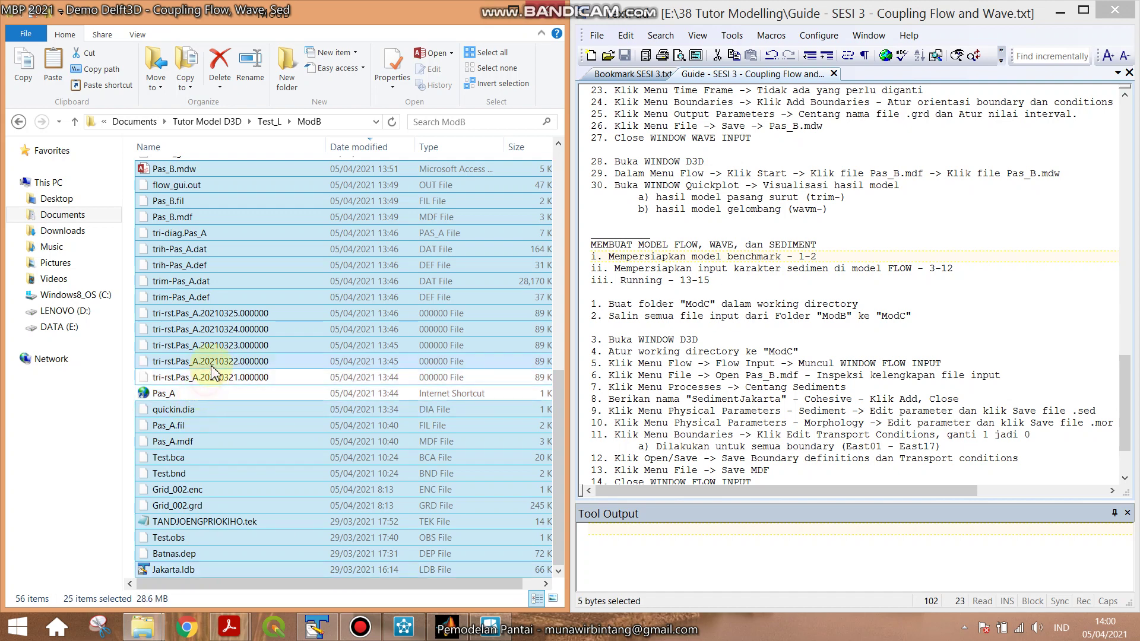
ctrl+click(213, 361)
ctrl+click(221, 345)
ctrl+click(224, 313)
ctrl+click(216, 331)
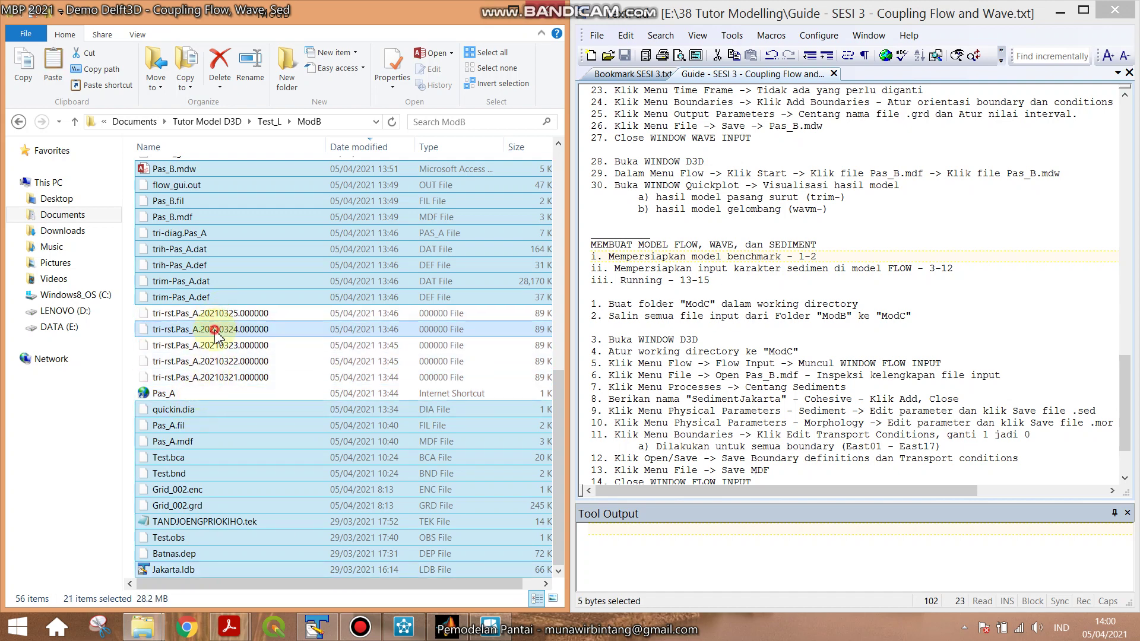
ctrl+click(219, 296)
ctrl+click(221, 280)
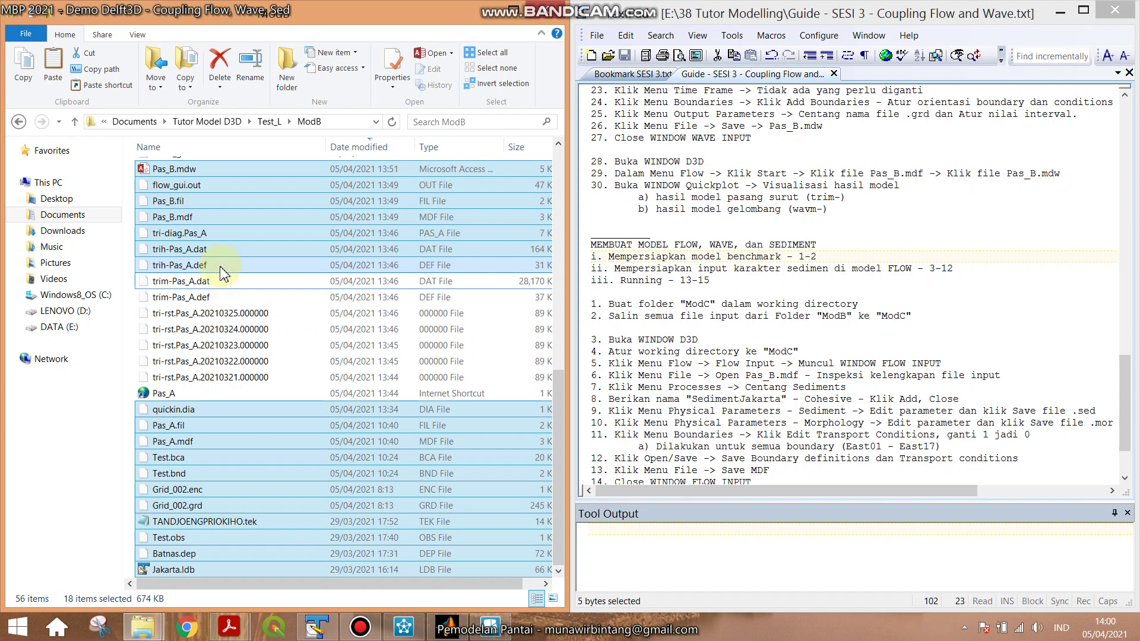
ctrl+click(221, 265)
ctrl+click(219, 248)
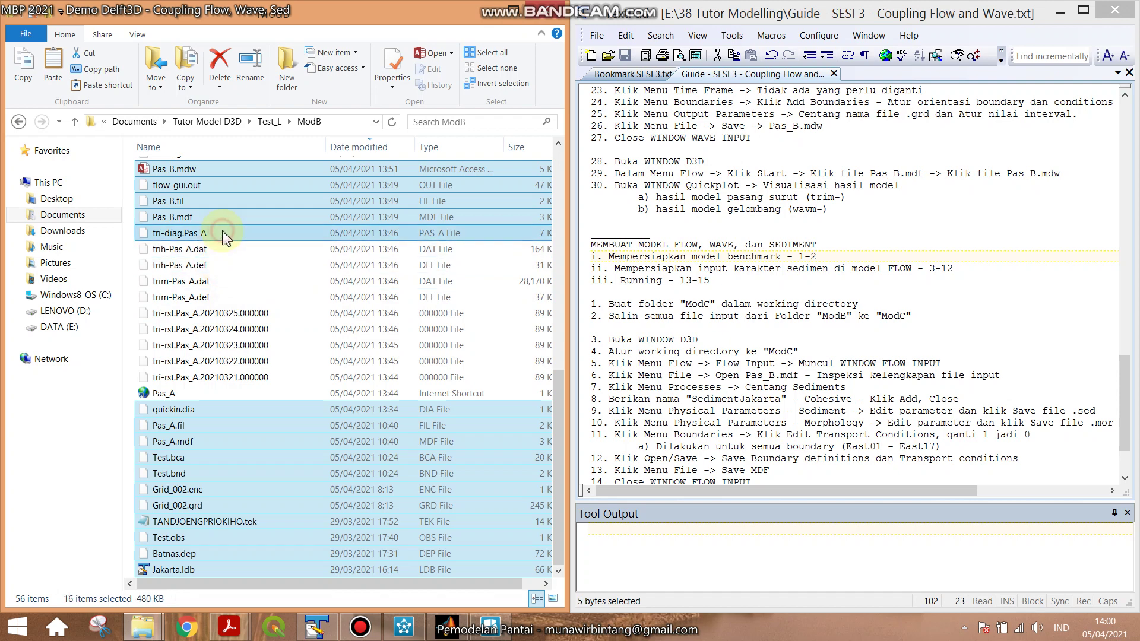
ctrl+click(224, 236)
scroll(256, 255, up, 1)
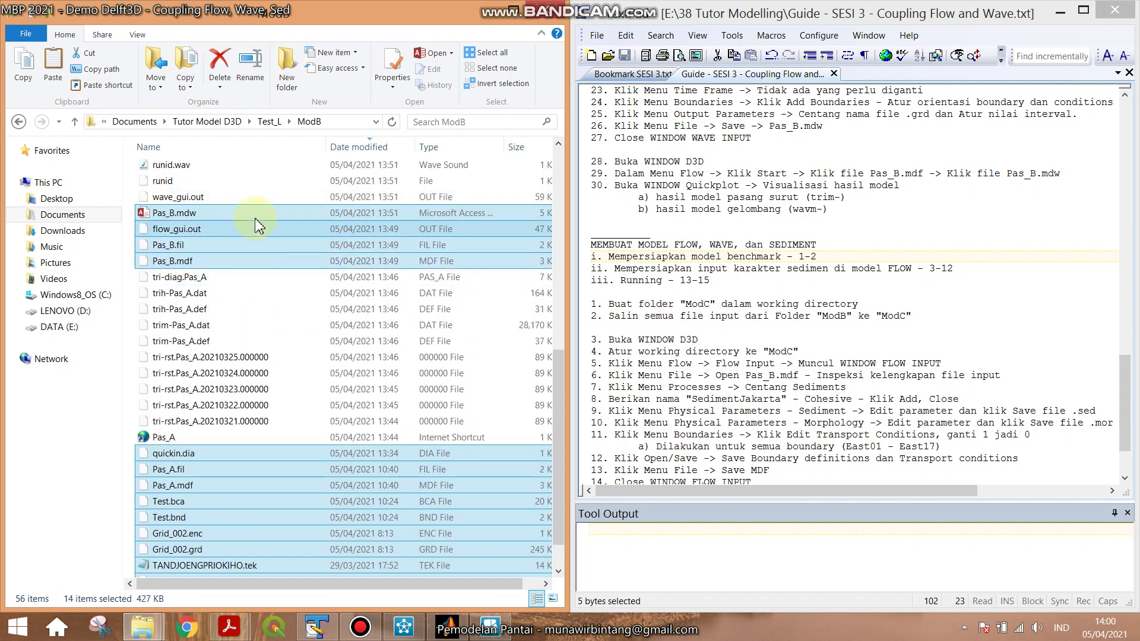
scroll(238, 255, down, 1)
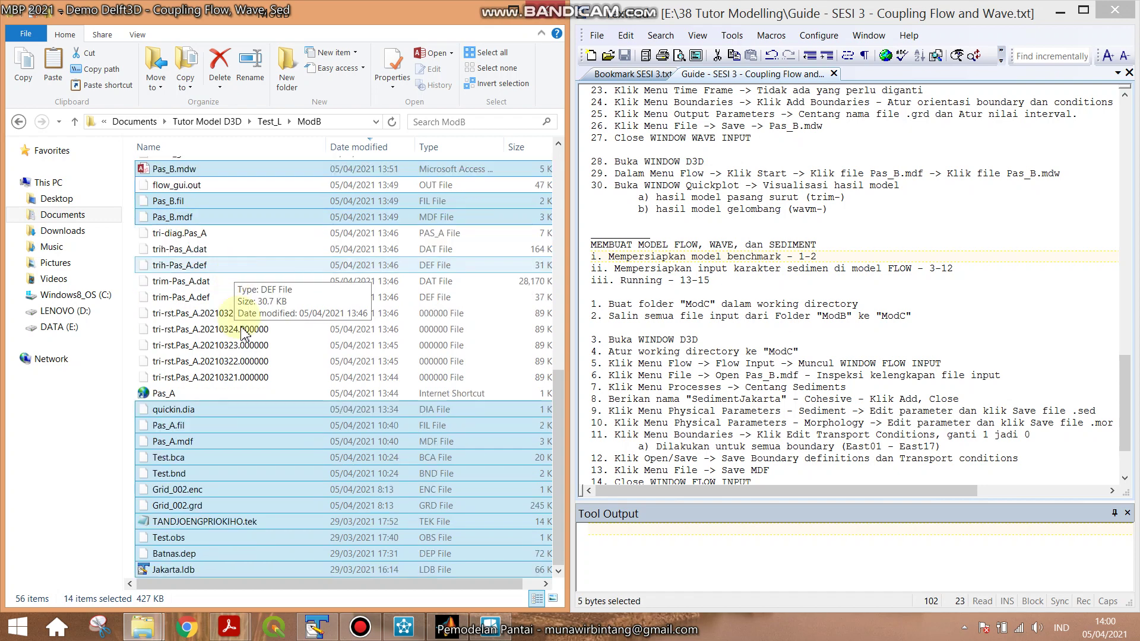
ctrl+click(334, 395)
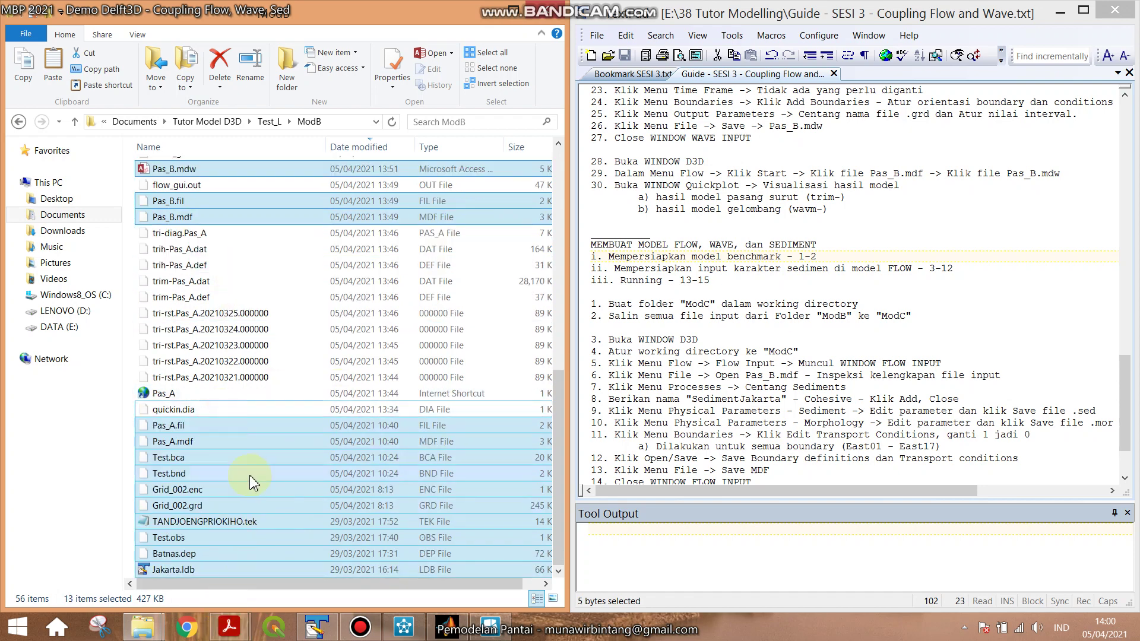
right_click(250, 475)
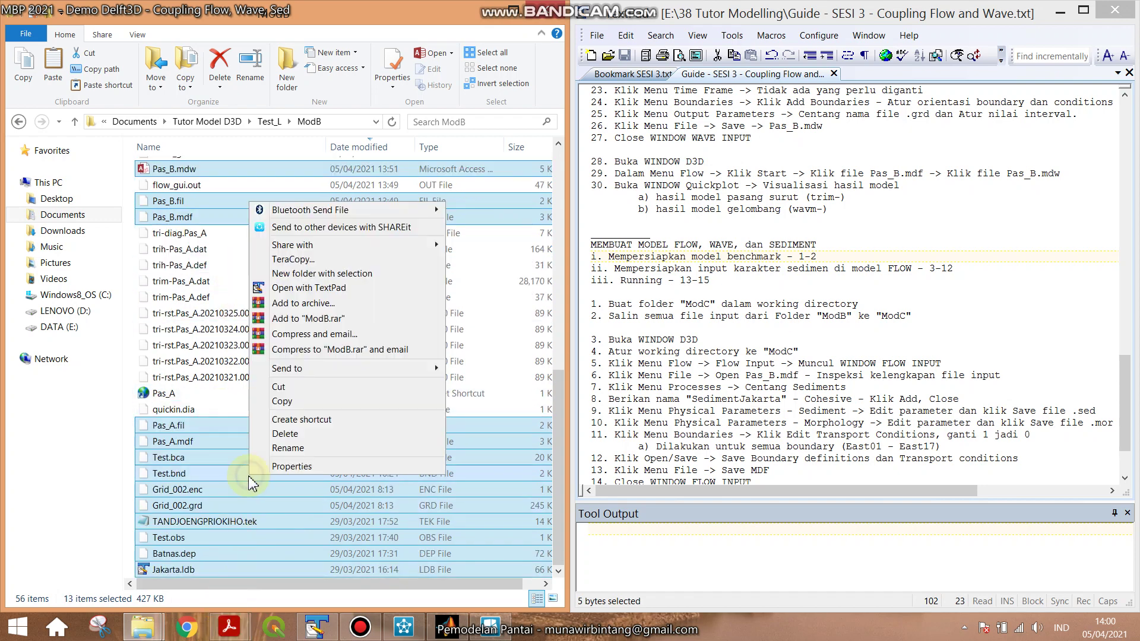
click(297, 402)
Create a new folder named ModC inside the Test_L folder.
click(671, 305)
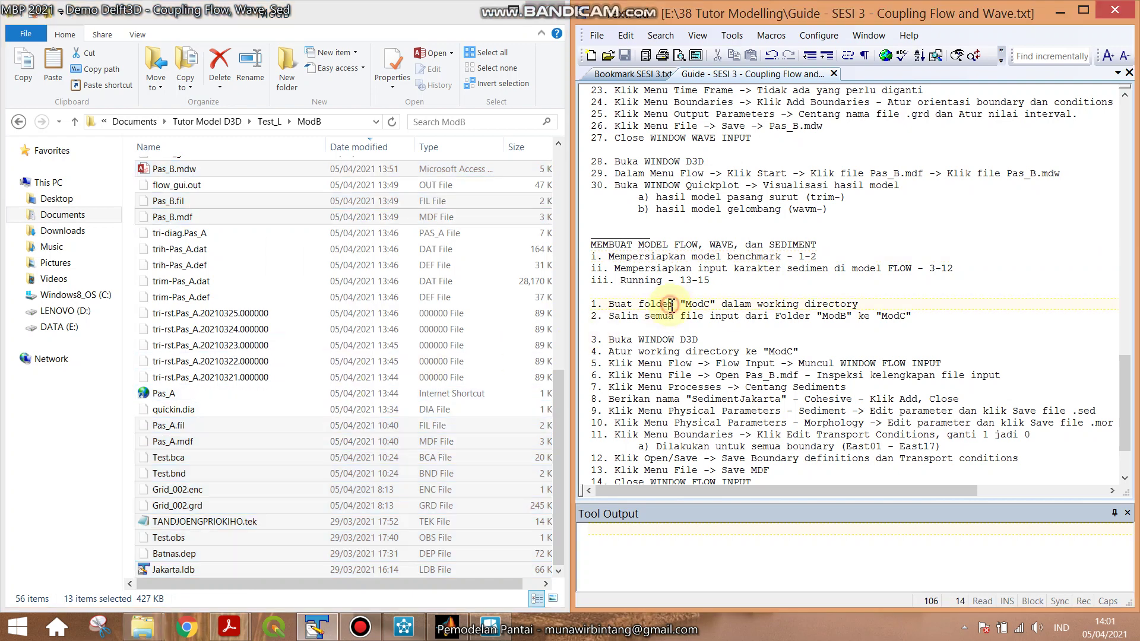
click(686, 304)
click(289, 122)
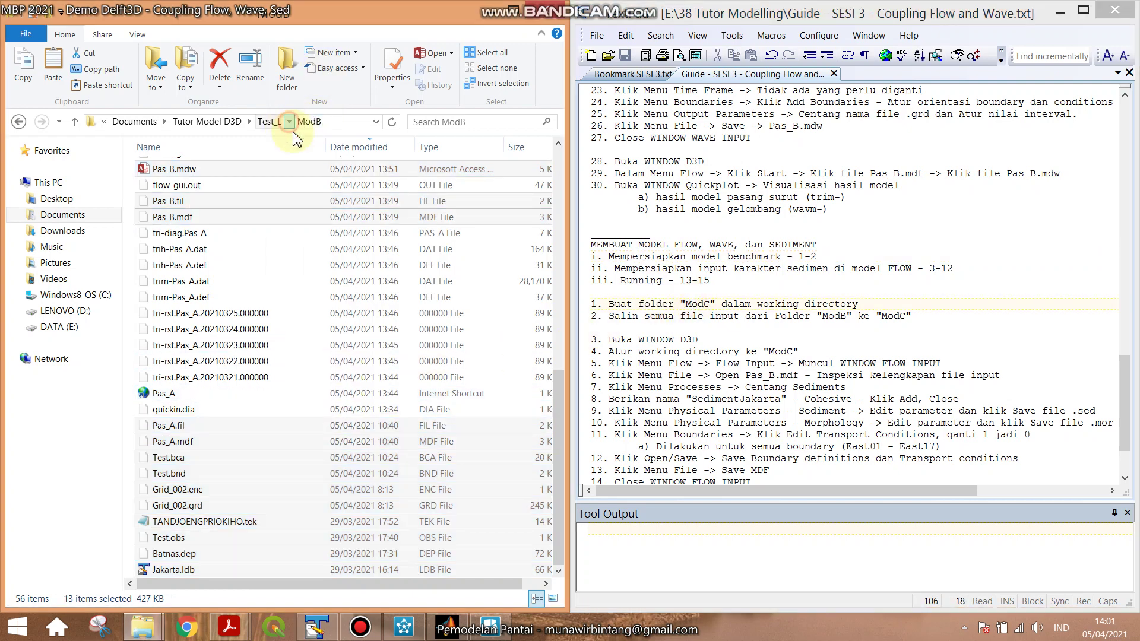
click(263, 122)
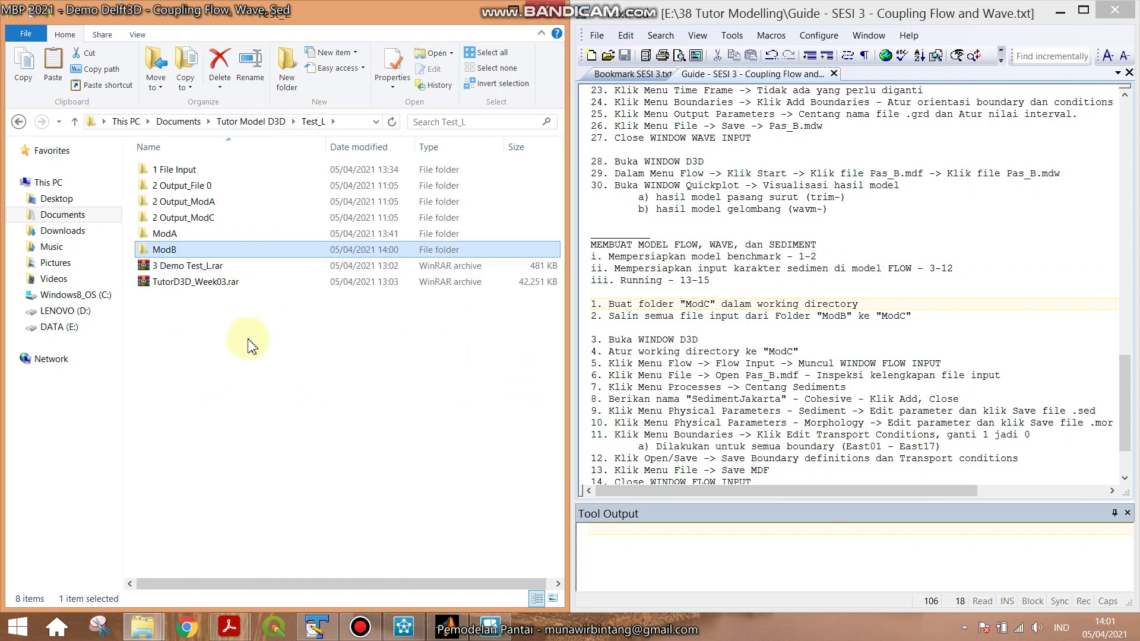
right_click(250, 345)
mouse_move(399, 499)
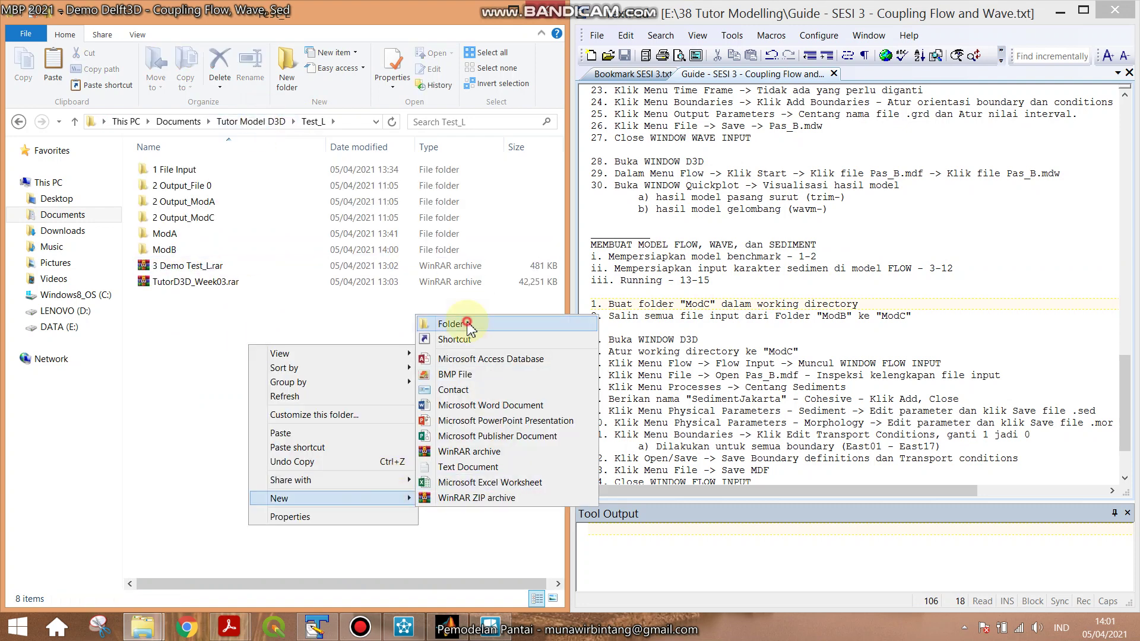
click(469, 323)
text(Mod)
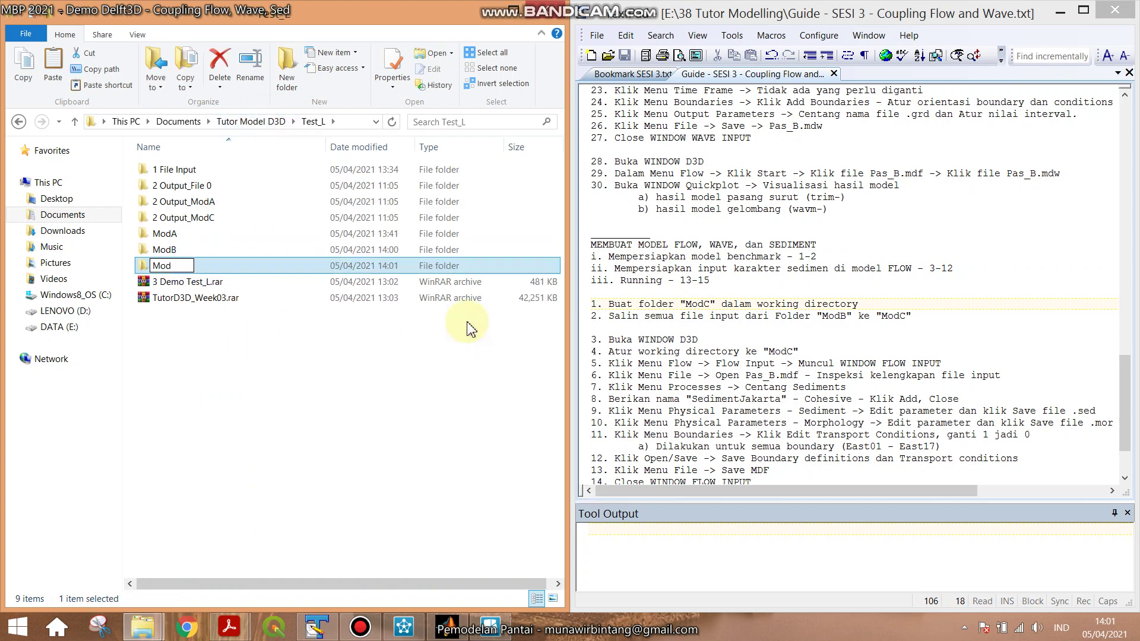
text(C)
key(Return)
Paste the copied ModB input files into the ModC folder.
key(Return)
key(ctrl+v)
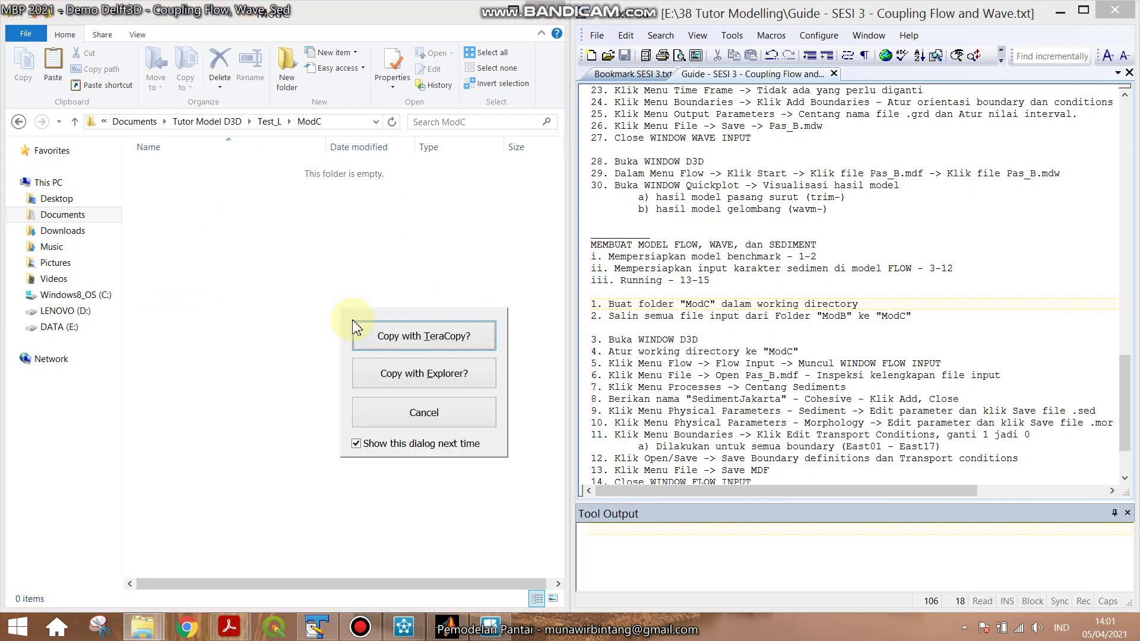
click(416, 393)
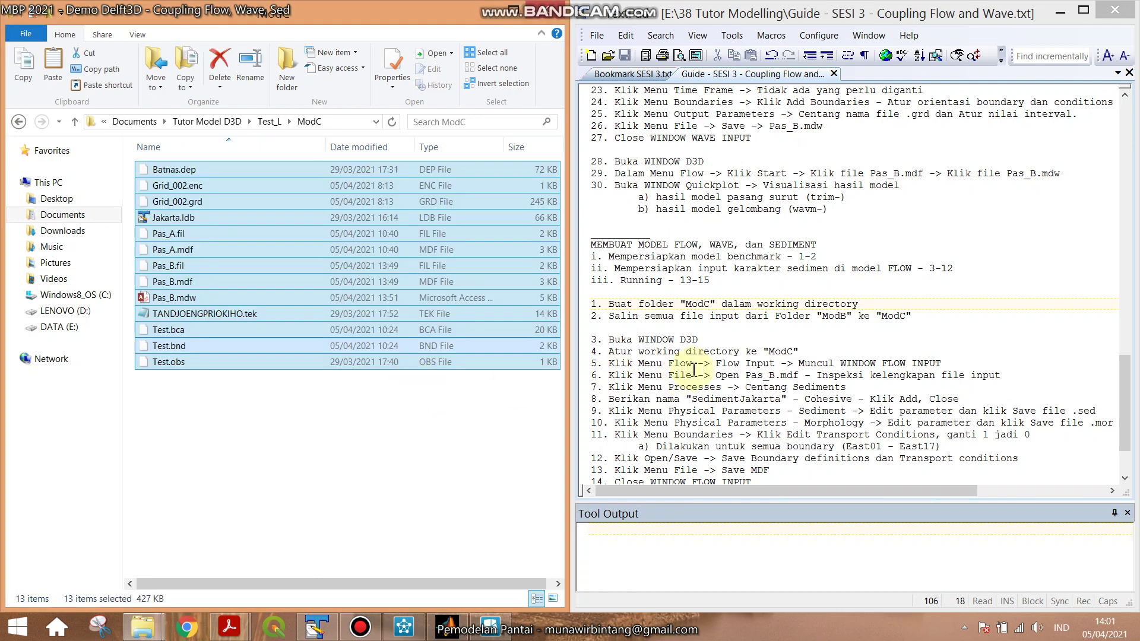
Switch to the Delft3D Hydrodynamics window and set the working directory to Test_L\ModC, following the guide.
click(701, 364)
double_click(656, 339)
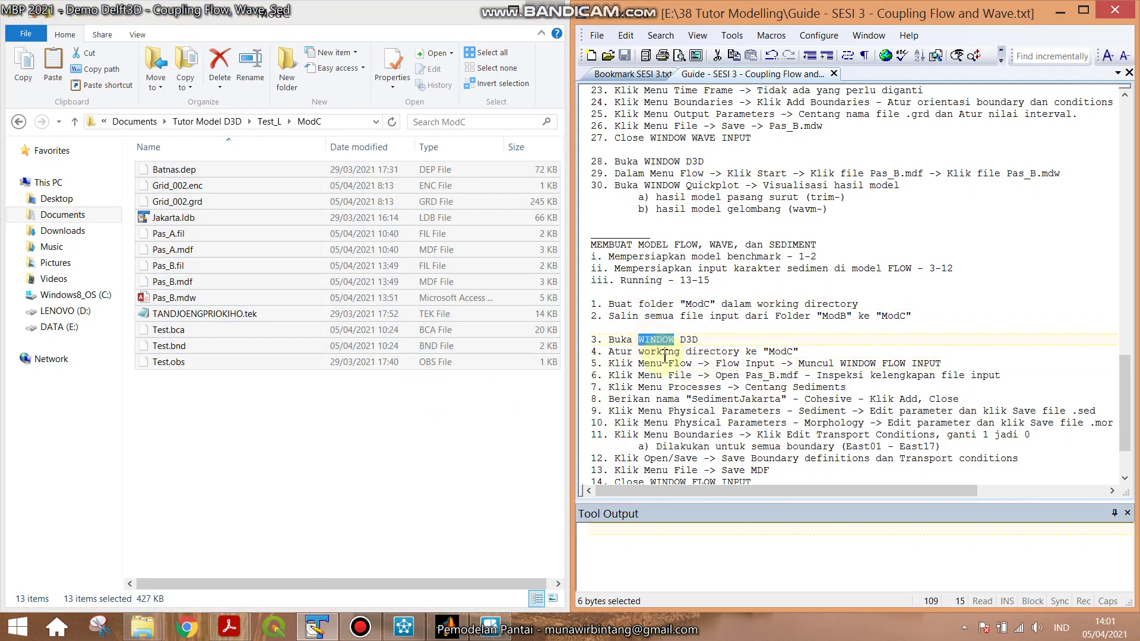
click(616, 340)
drag(609, 340, 698, 340)
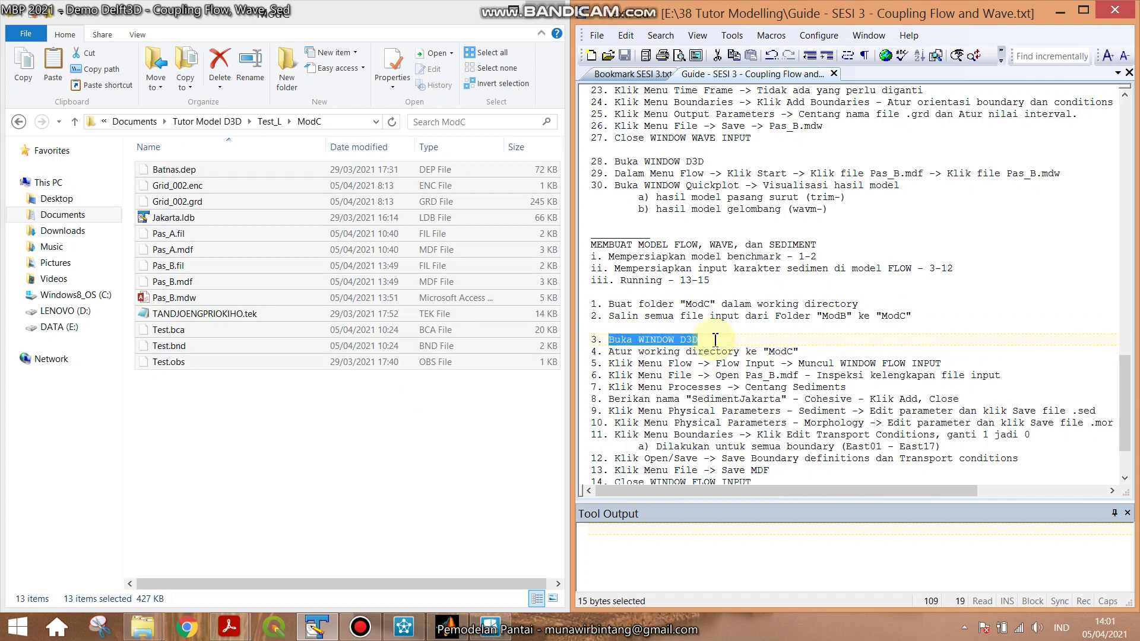
click(405, 628)
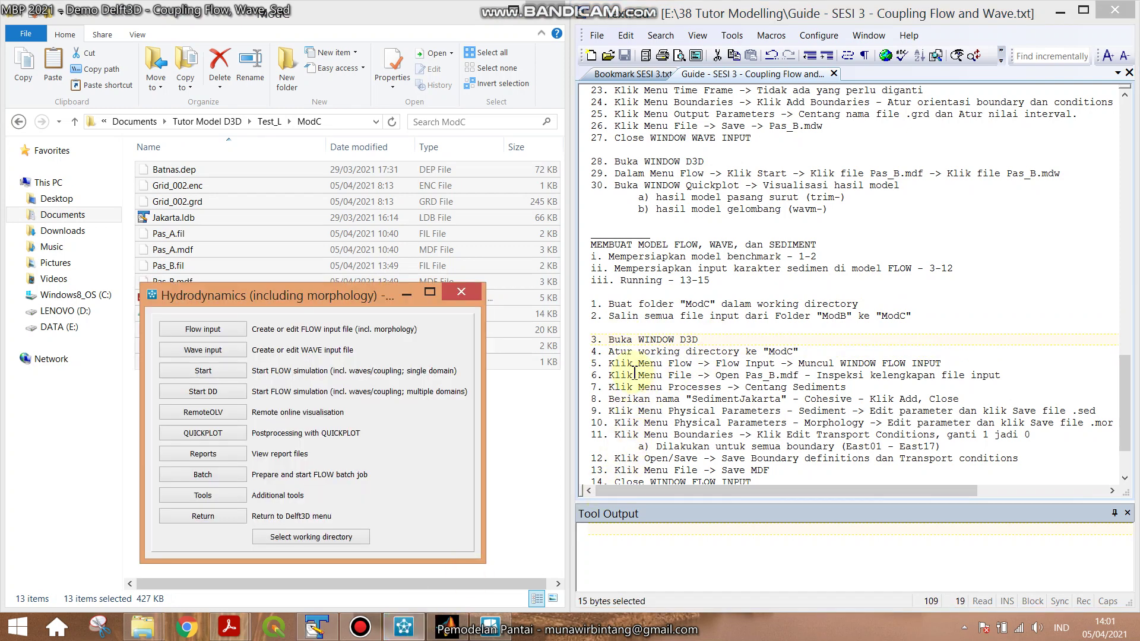
drag(638, 352, 796, 352)
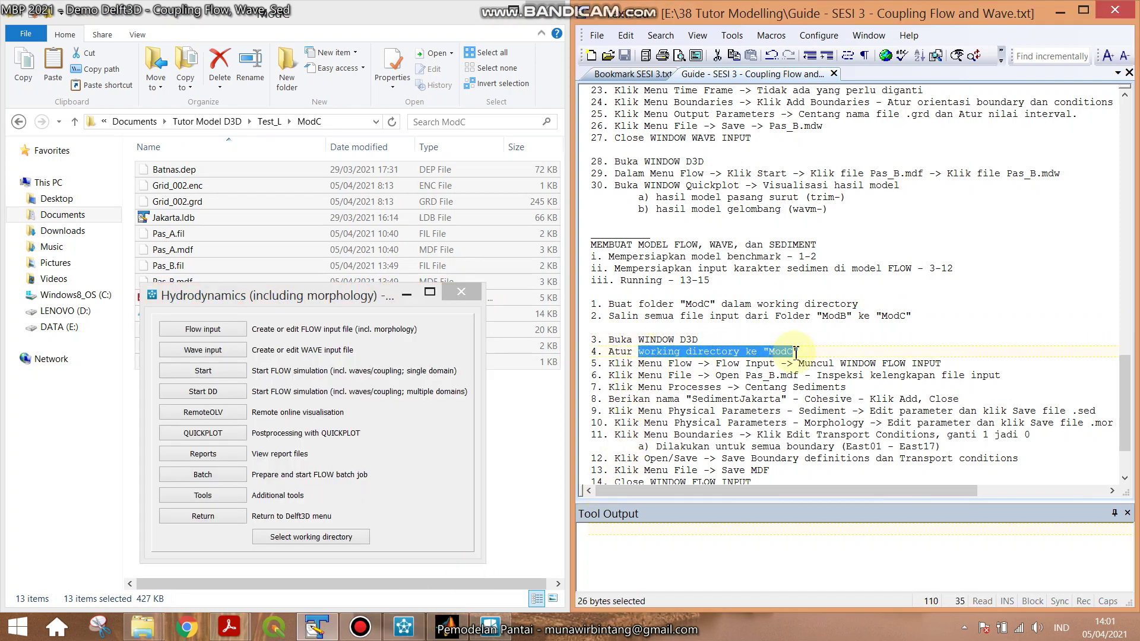
click(290, 537)
click(439, 252)
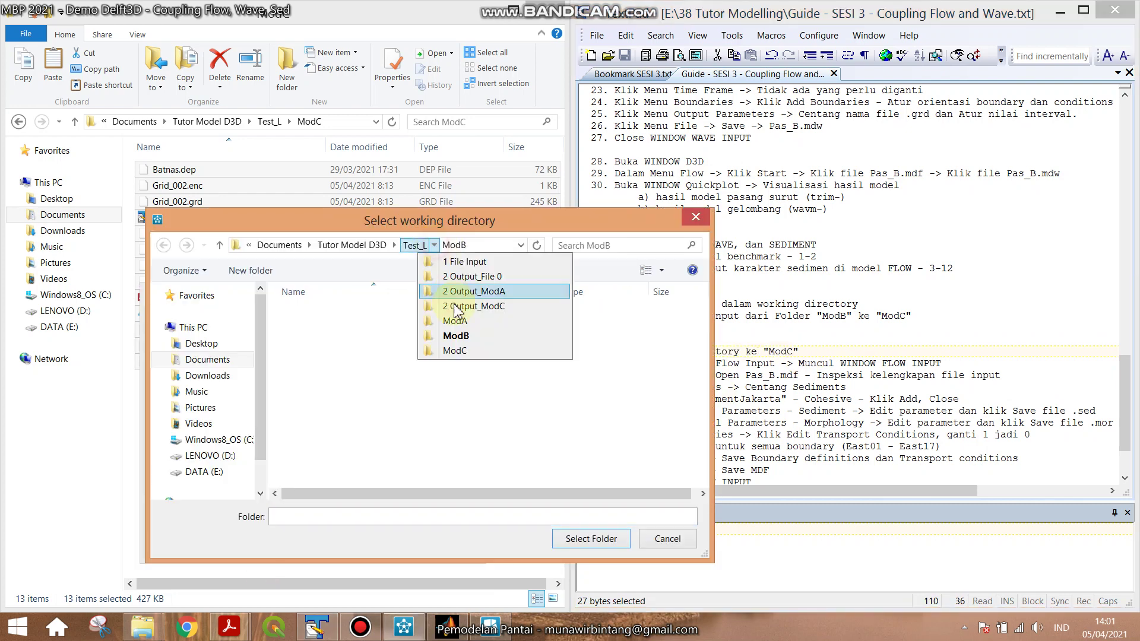
click(458, 353)
click(593, 537)
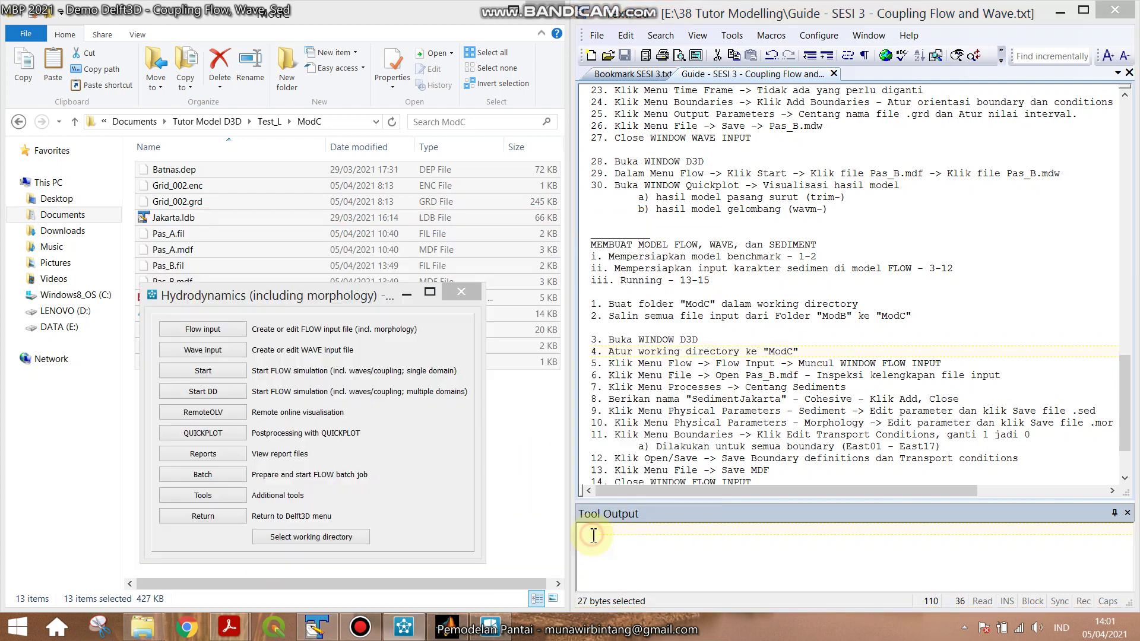
Start the FLOW input editor and load Pas_B.mdf from the ModC folder.
click(711, 363)
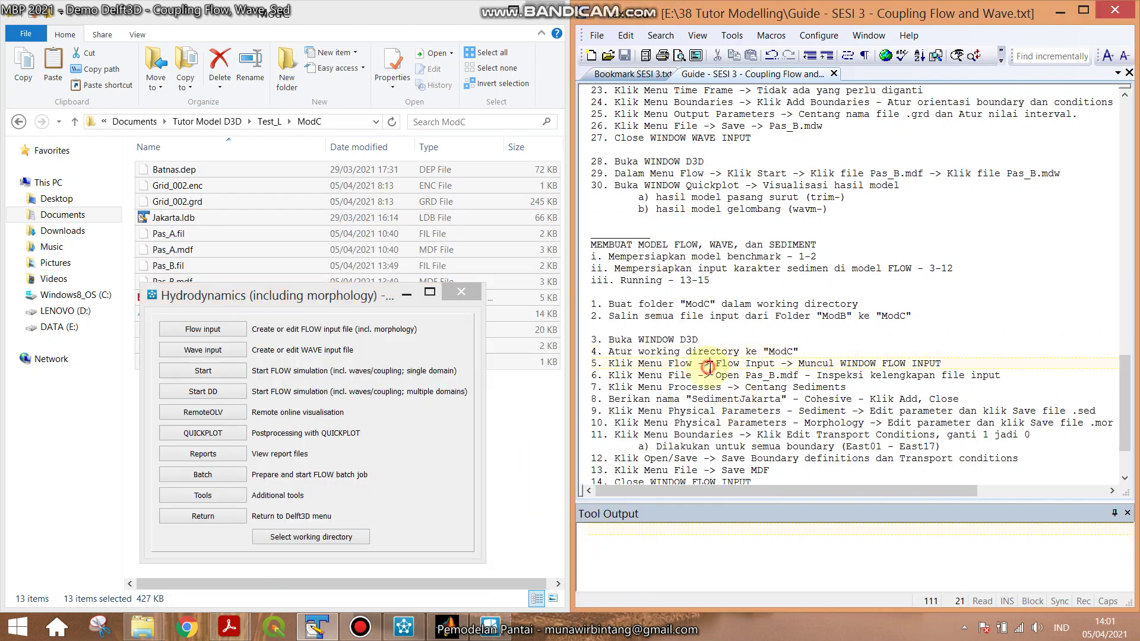
click(230, 333)
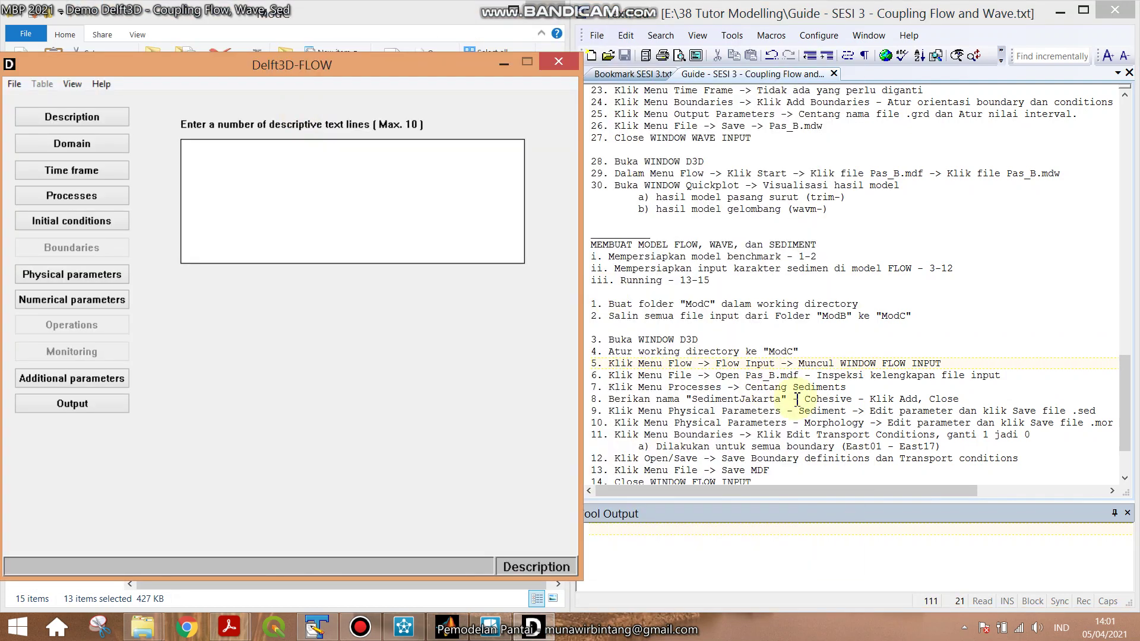
click(737, 364)
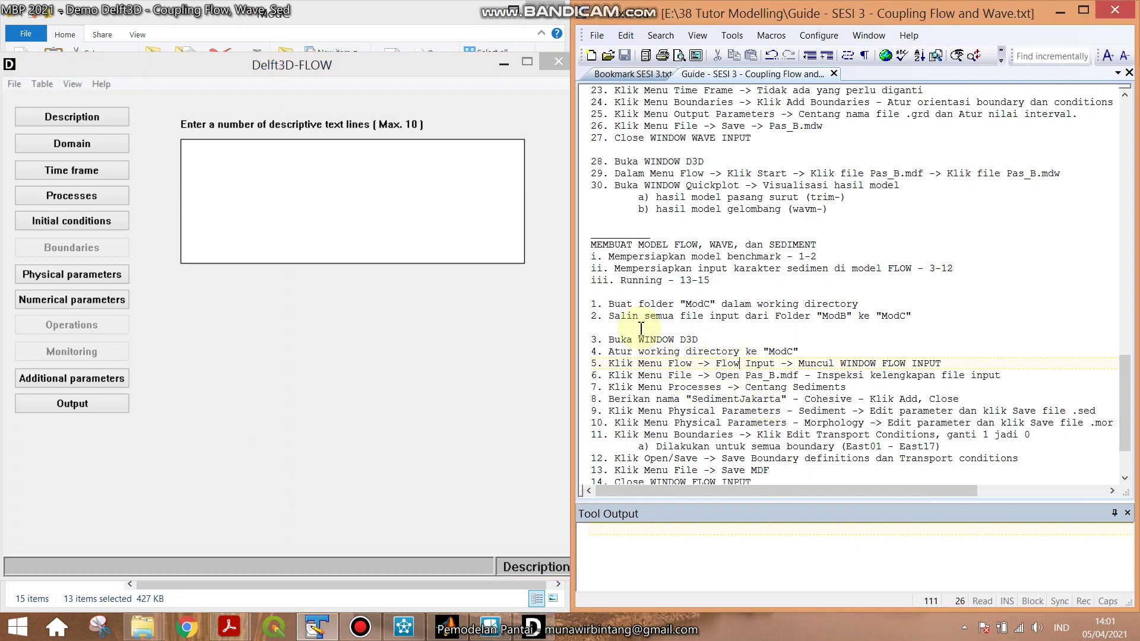
drag(609, 376, 1001, 375)
click(14, 84)
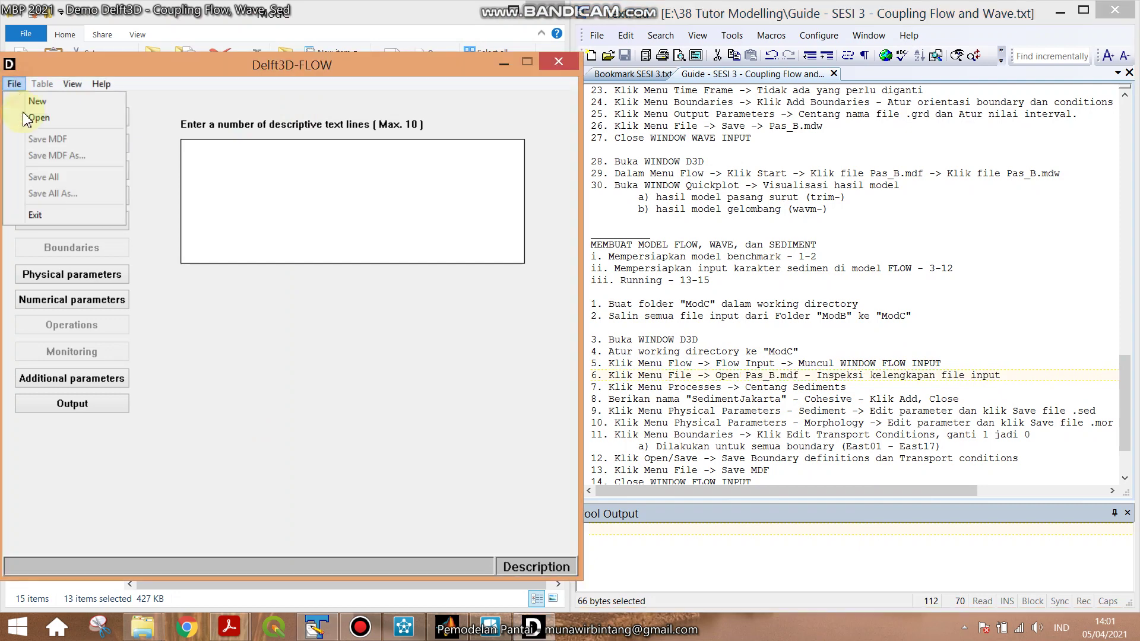
click(27, 114)
double_click(175, 214)
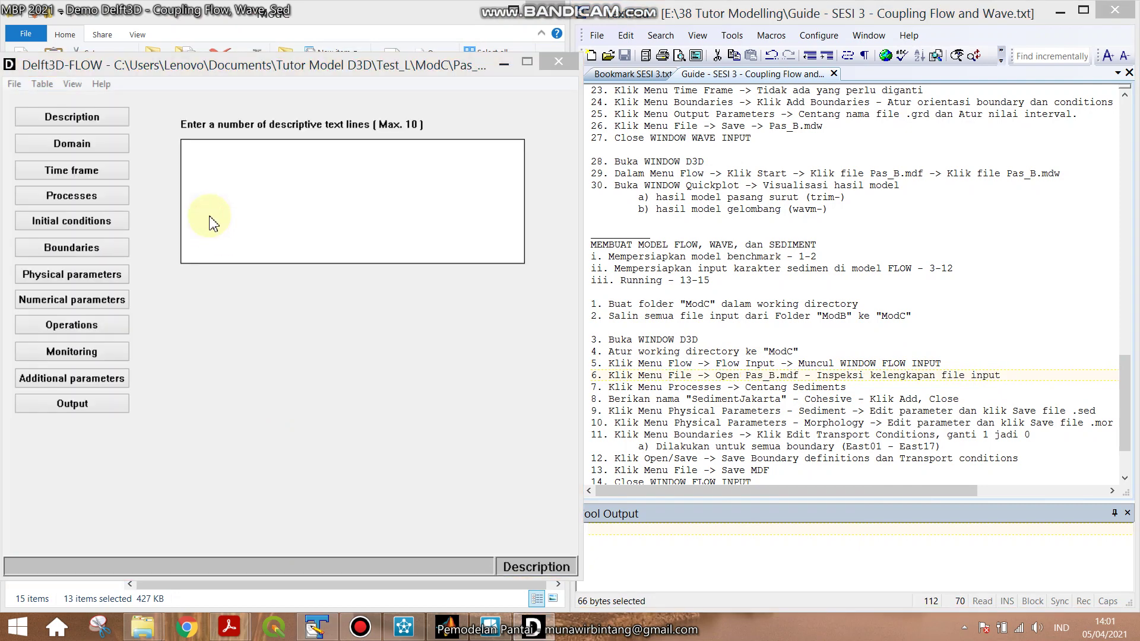
Enable the Sediments constituent in the FLOW model's processes.
click(741, 421)
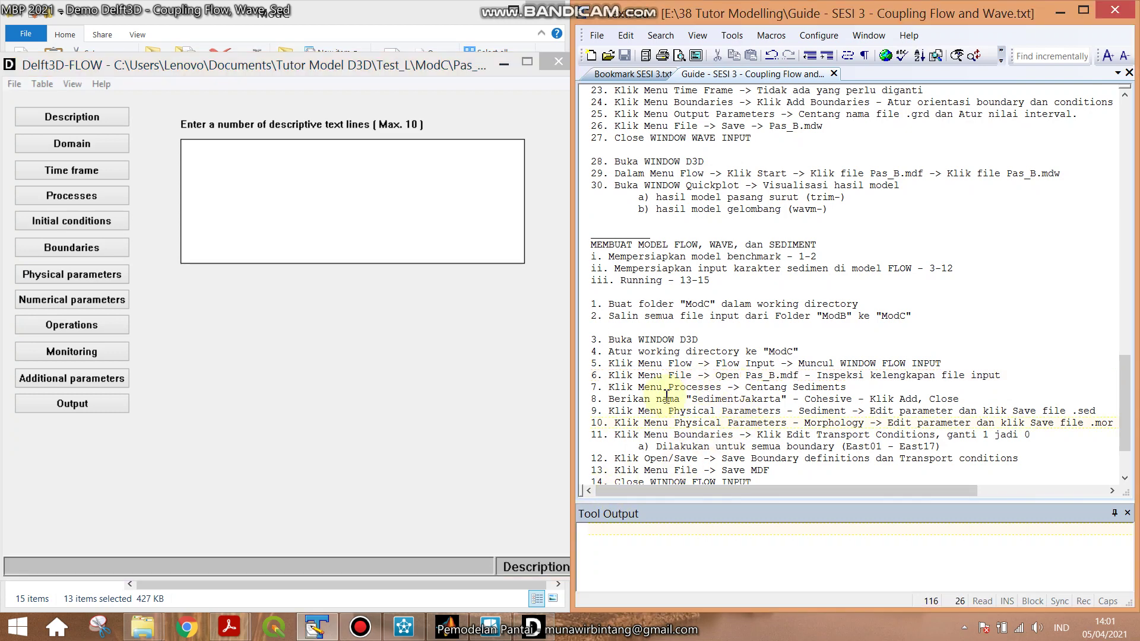
drag(610, 386, 847, 387)
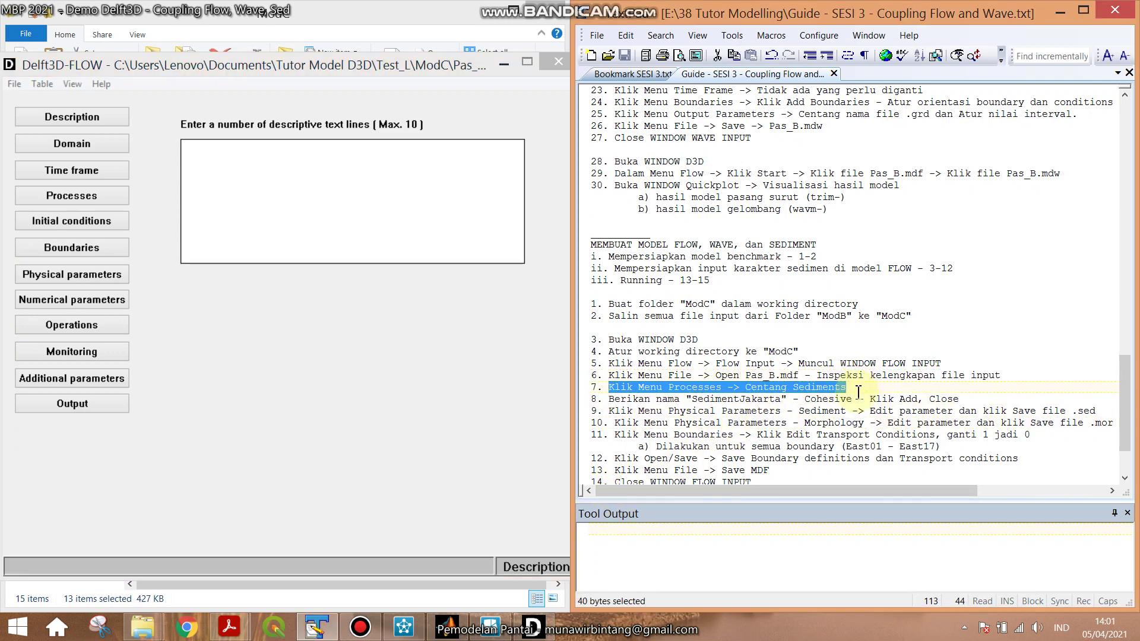
click(110, 206)
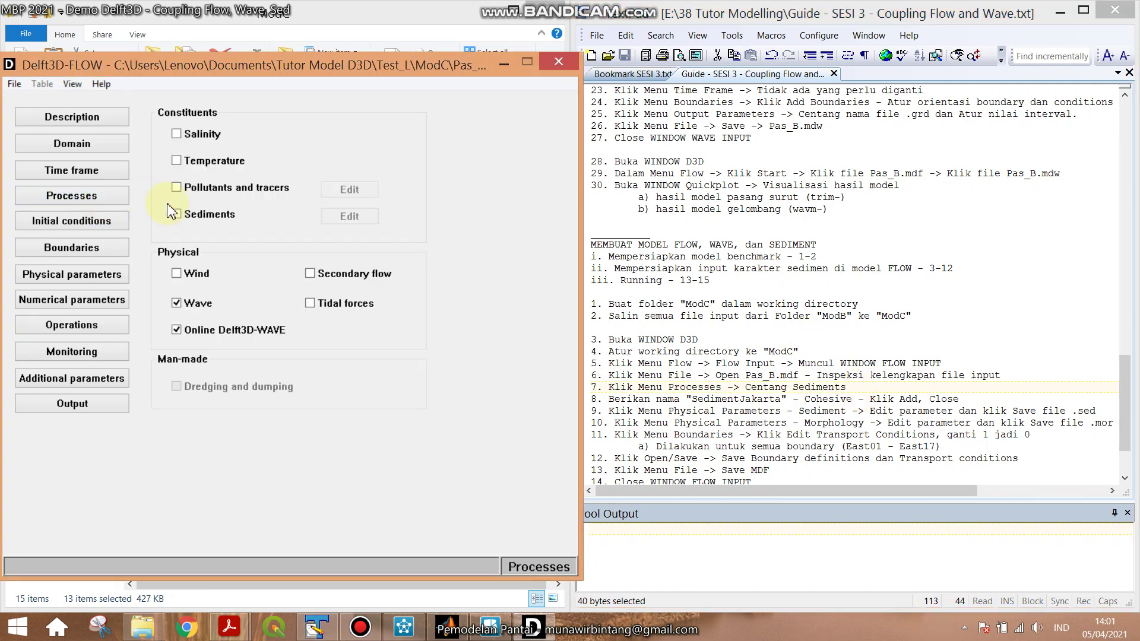
click(198, 215)
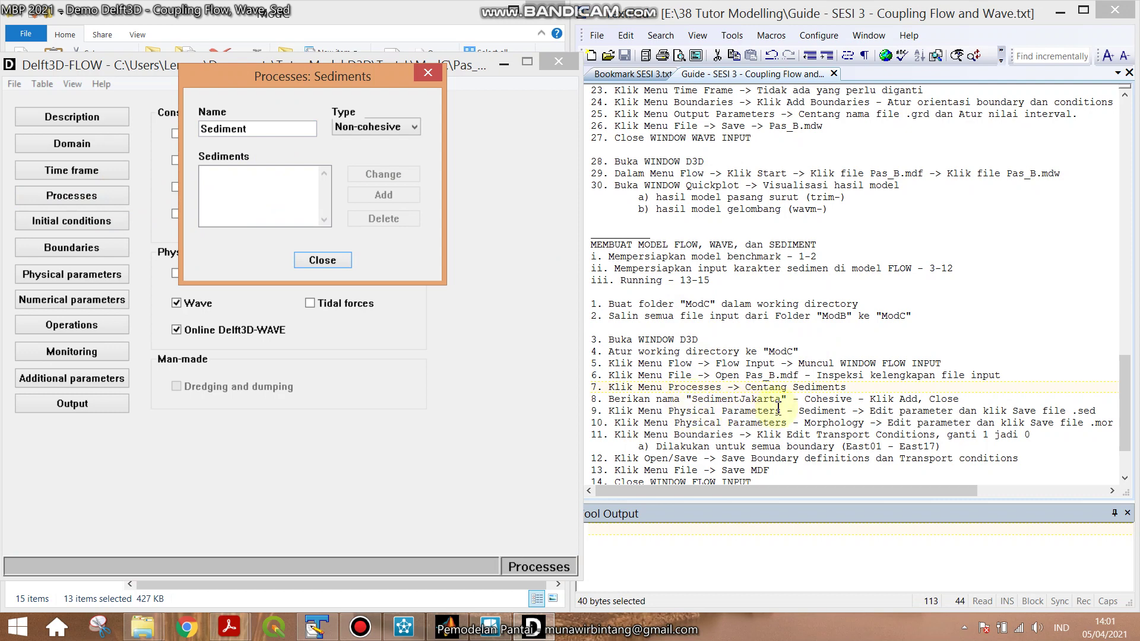
Add a cohesive sediment named SedimentJakarta to the model's sediments and close the dialog.
click(274, 124)
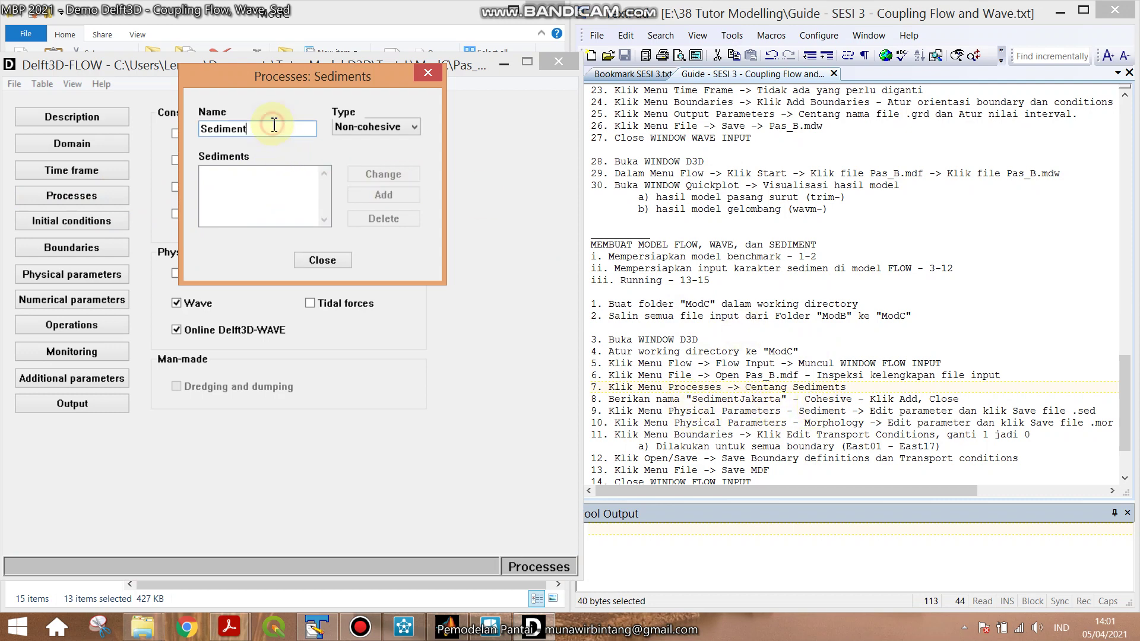
text(Jakarta)
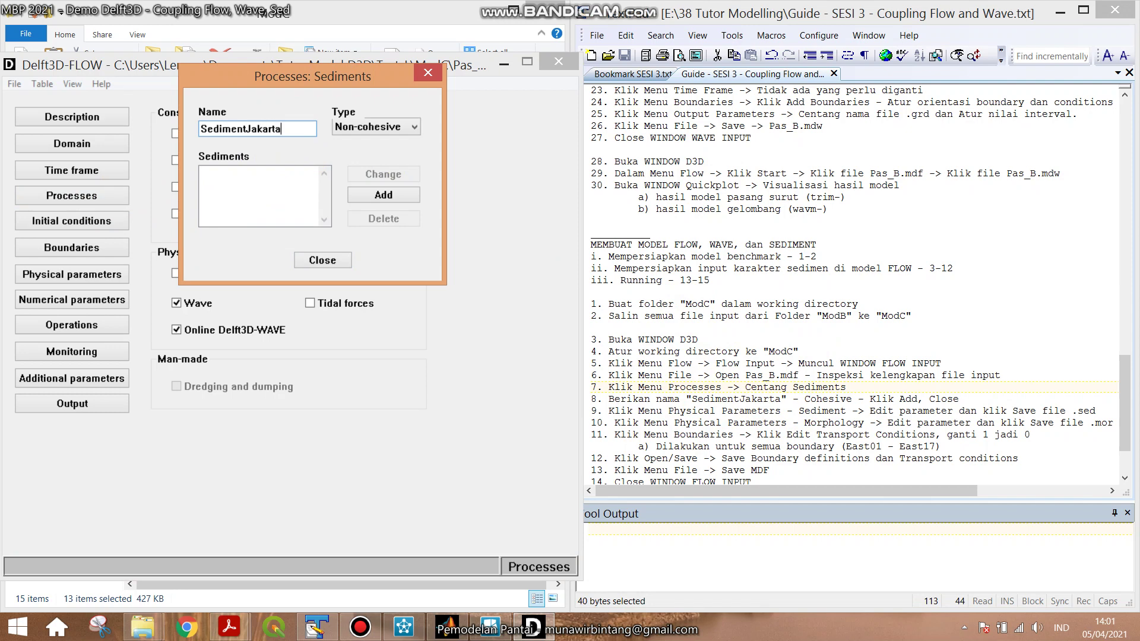
click(359, 127)
click(373, 149)
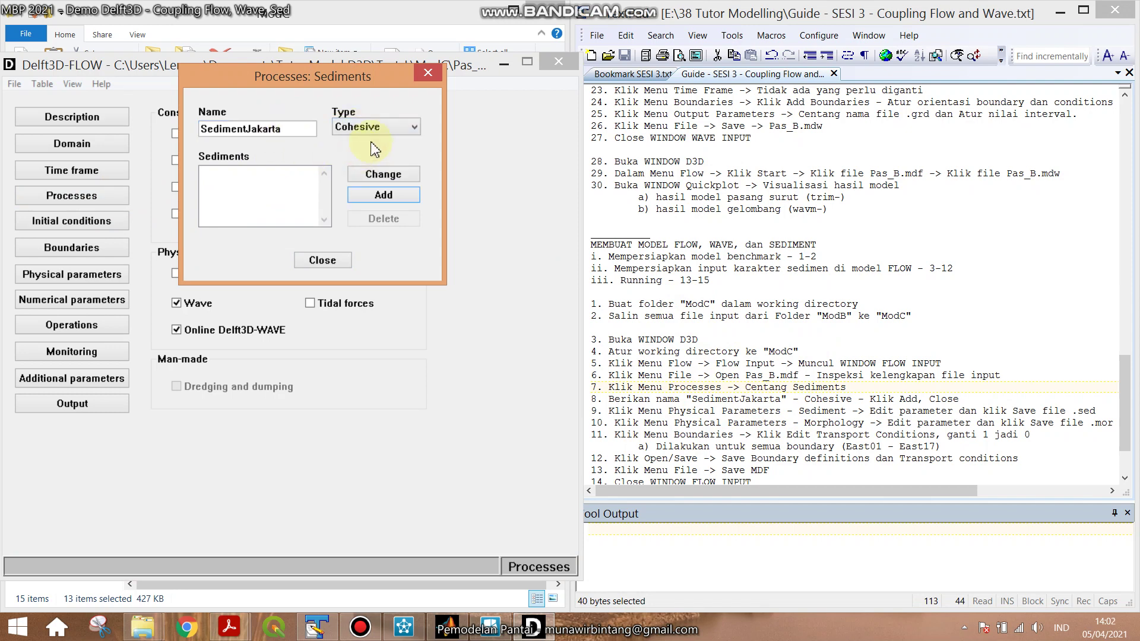
click(383, 195)
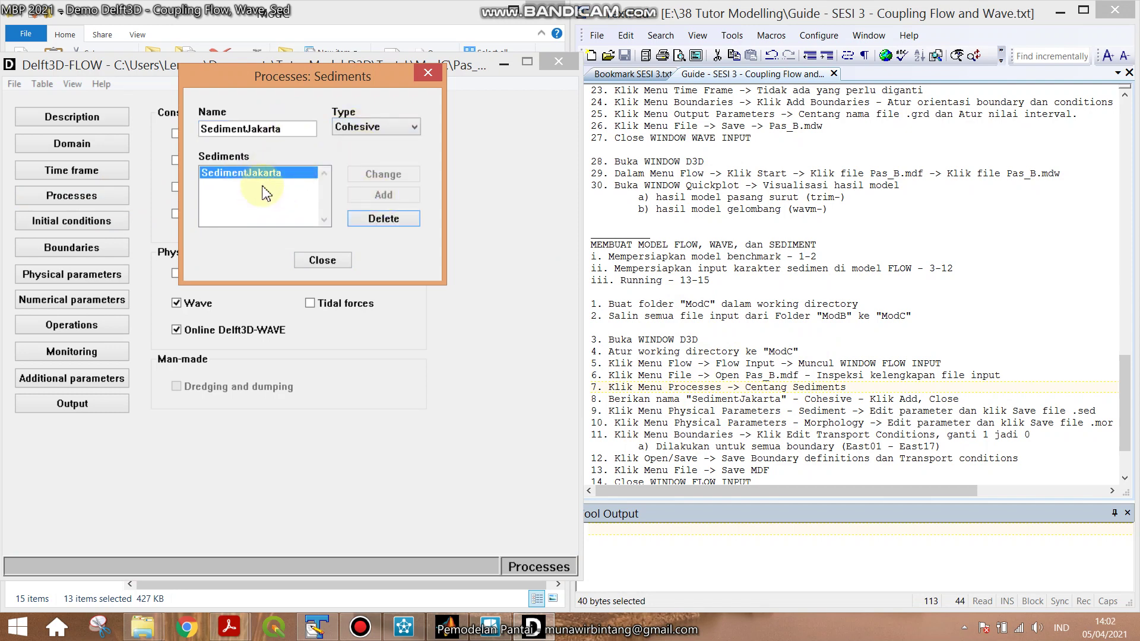
click(324, 261)
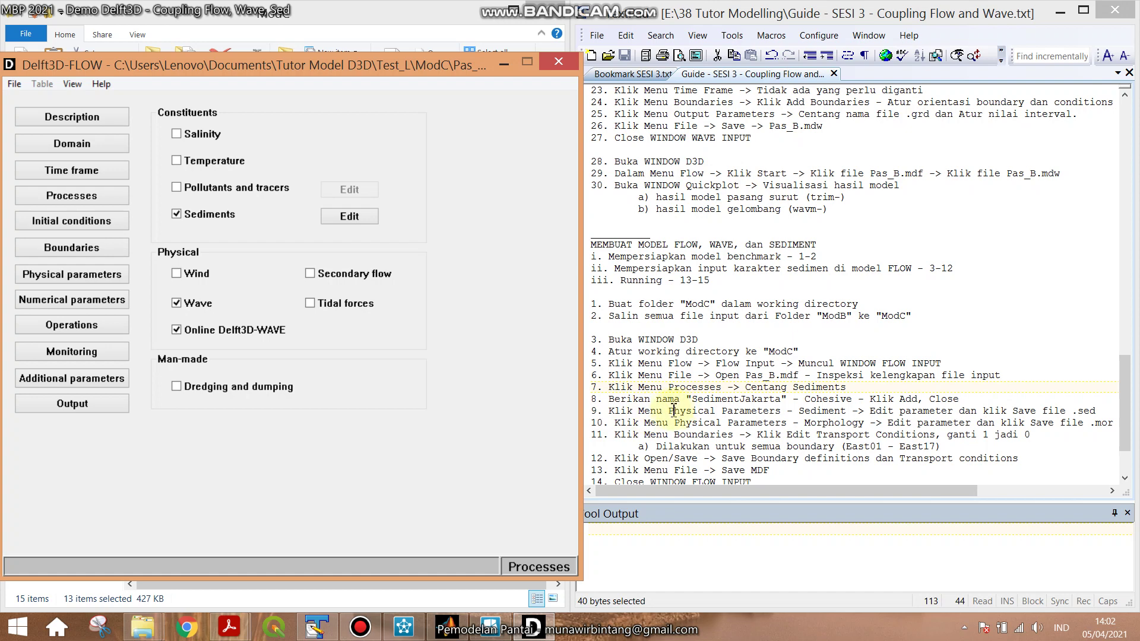
Check SedimentJakarta's density, settling velocity and bed shear stress parameters, and save the sediment data as ModC.sed in the ModC folder.
drag(674, 410, 837, 411)
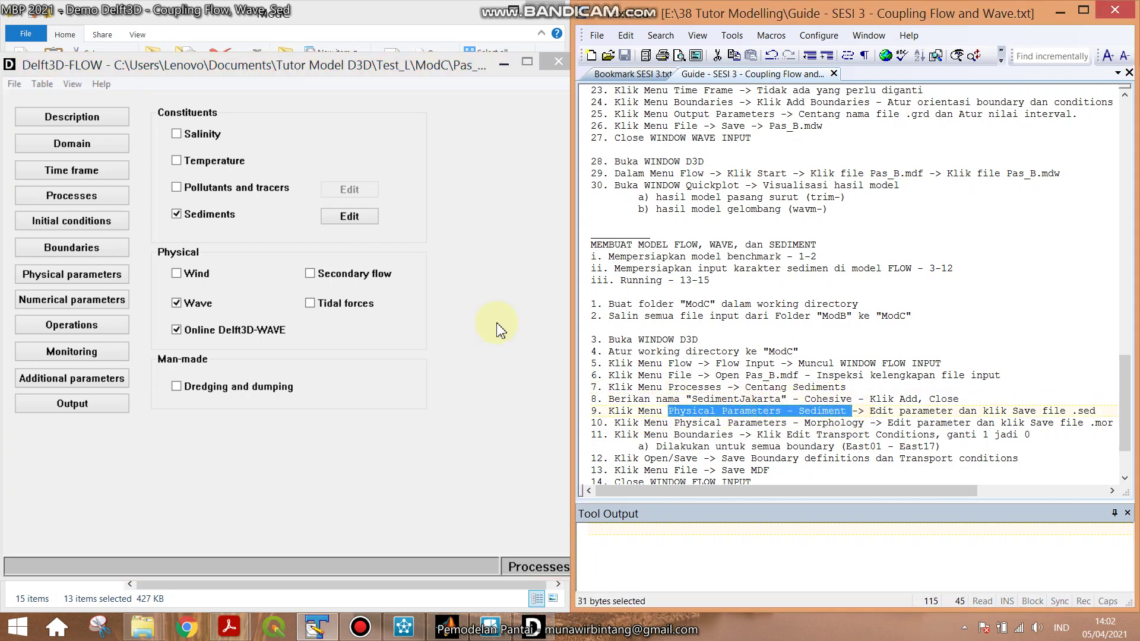
click(89, 276)
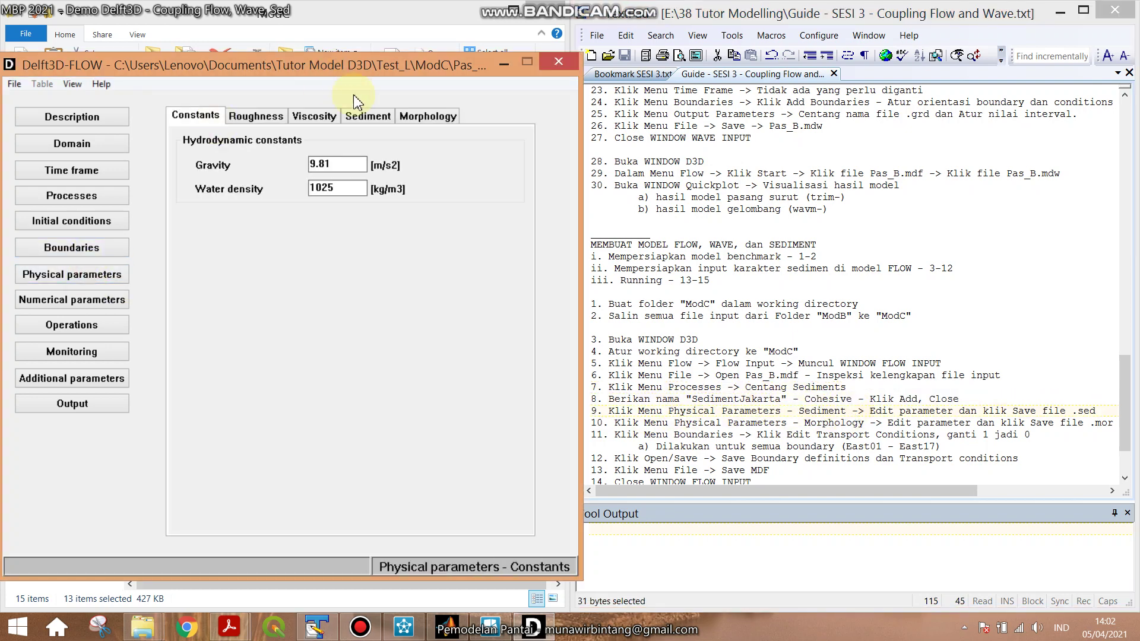
click(367, 118)
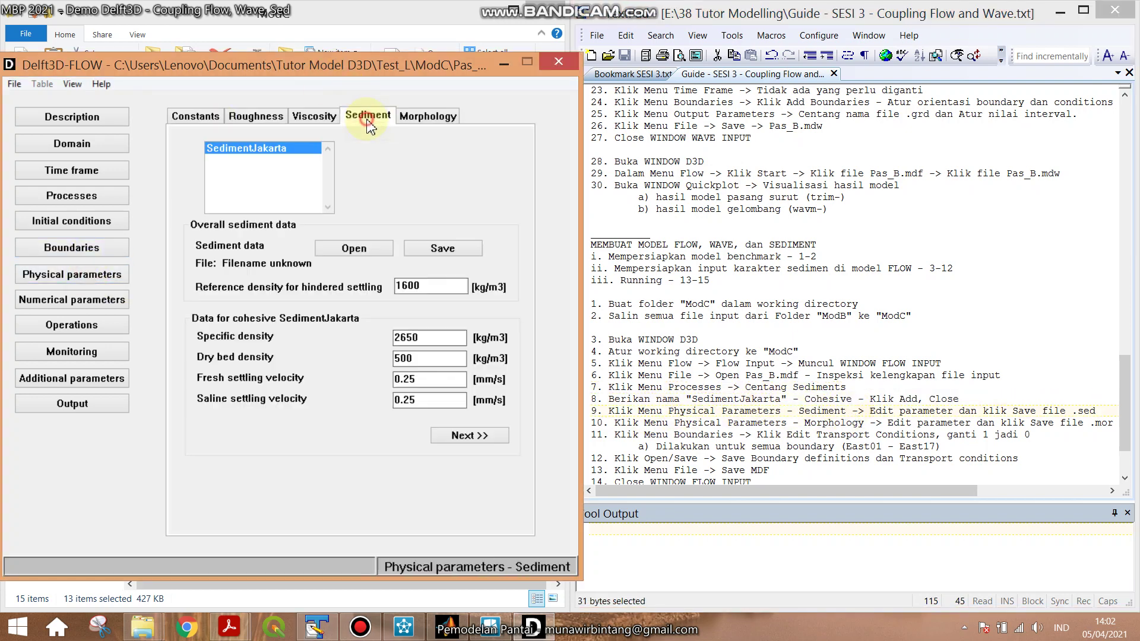
click(470, 435)
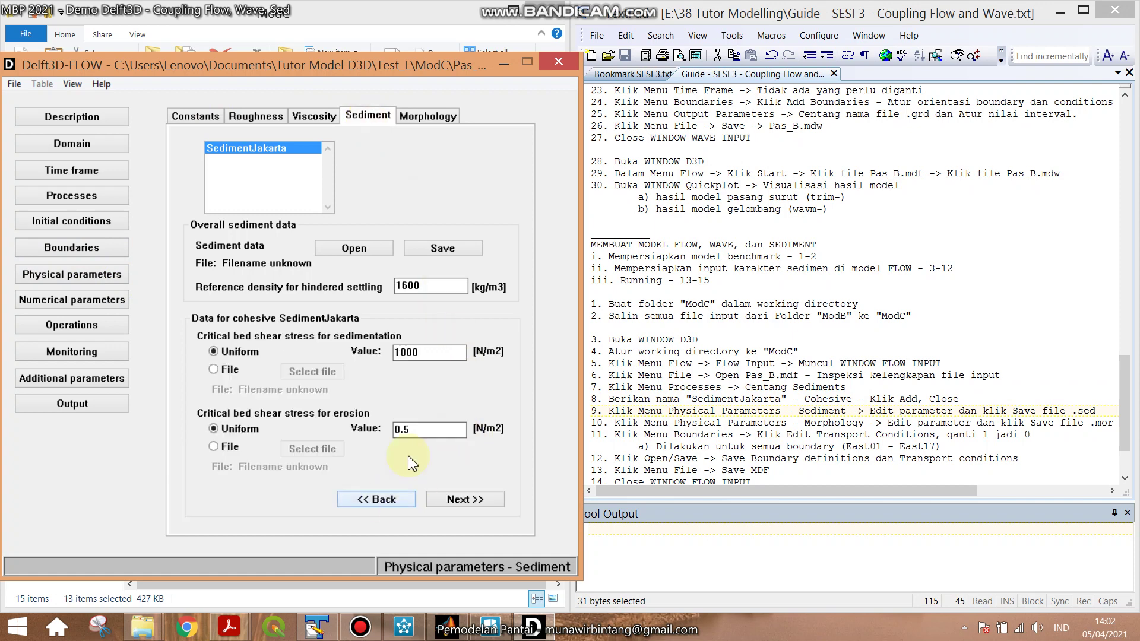
click(375, 499)
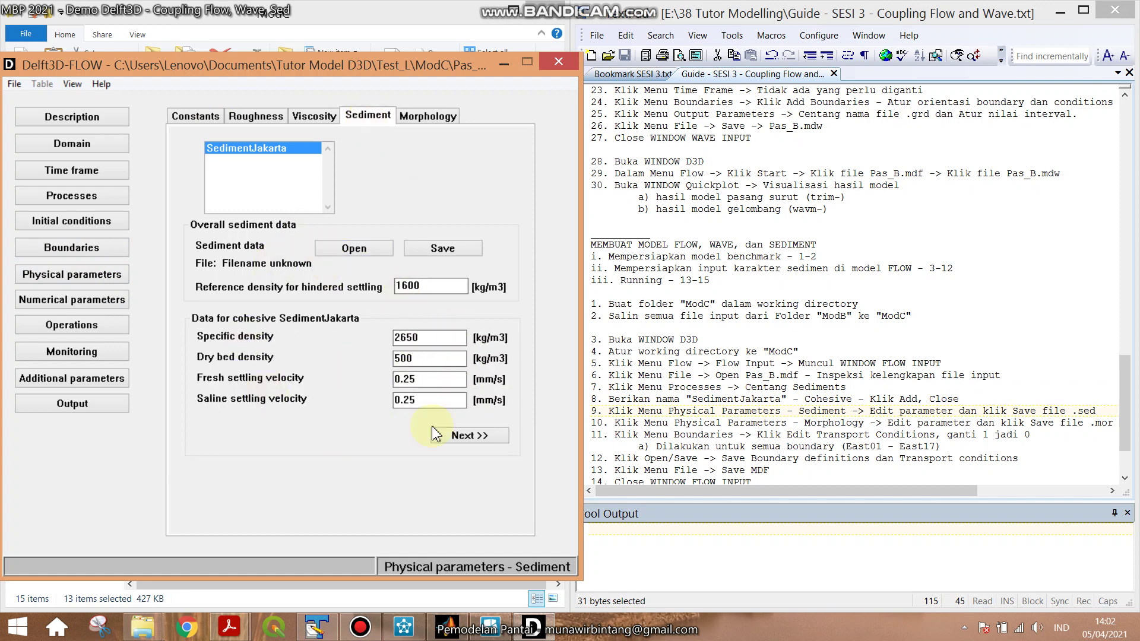
click(432, 250)
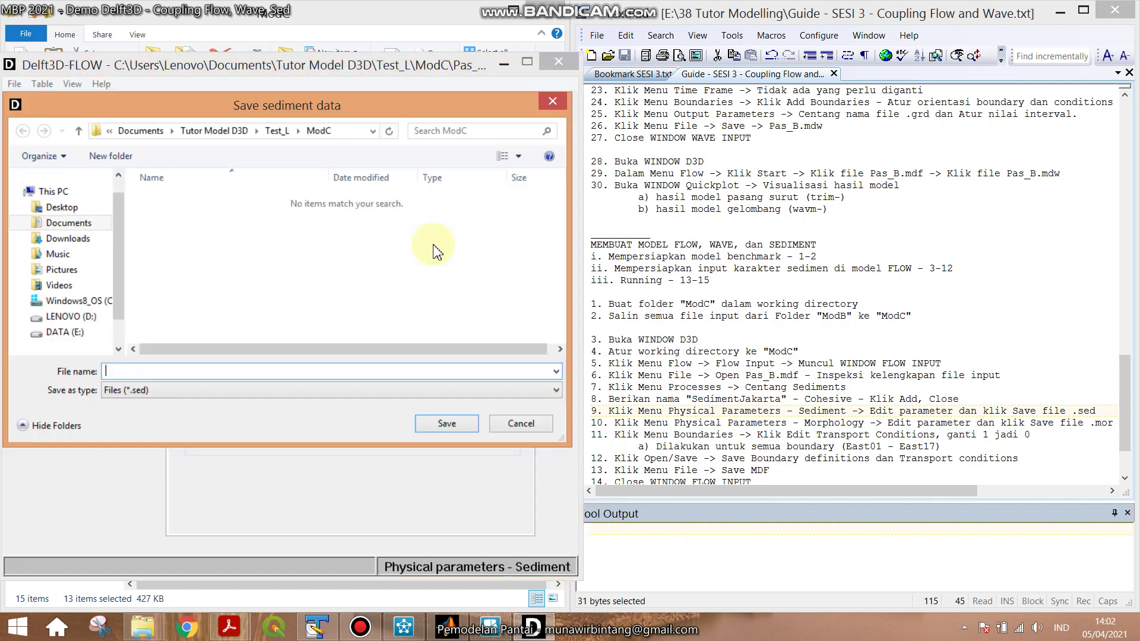
text(ModC)
key(Return)
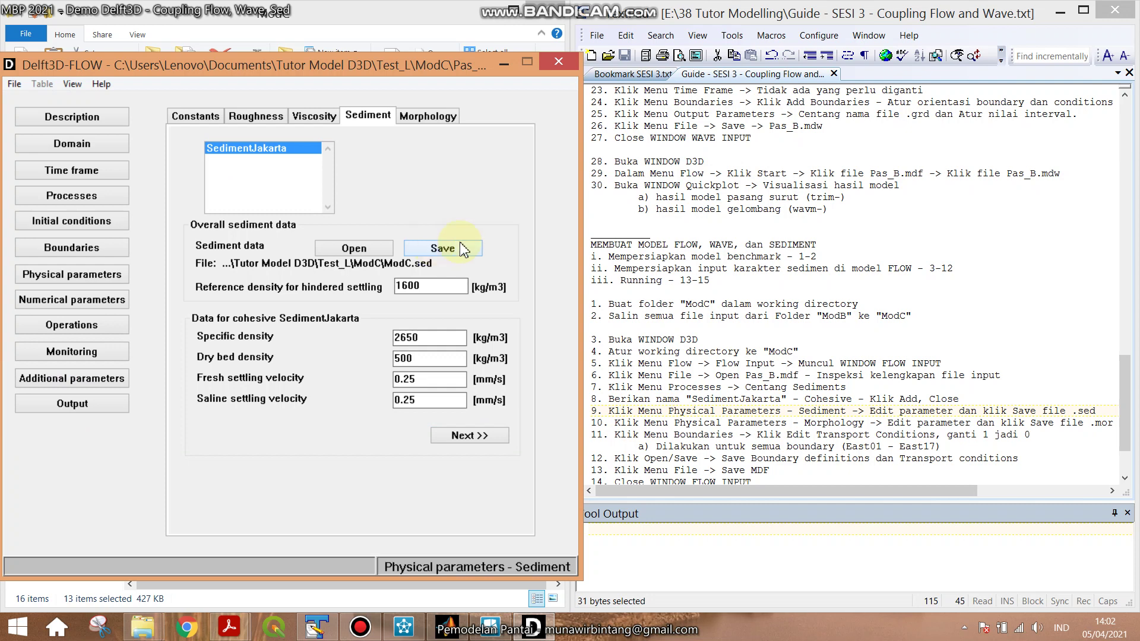
Set the spin-up interval before morphological changes to 1440 min, matching the restart interval in the output settings.
drag(677, 422, 864, 422)
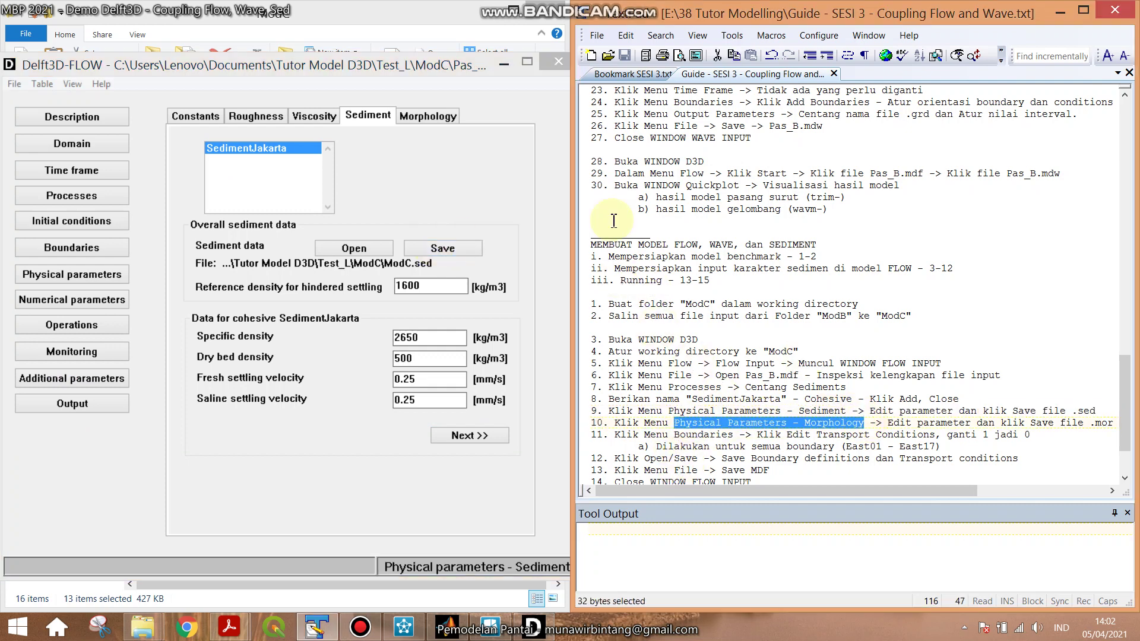
click(425, 121)
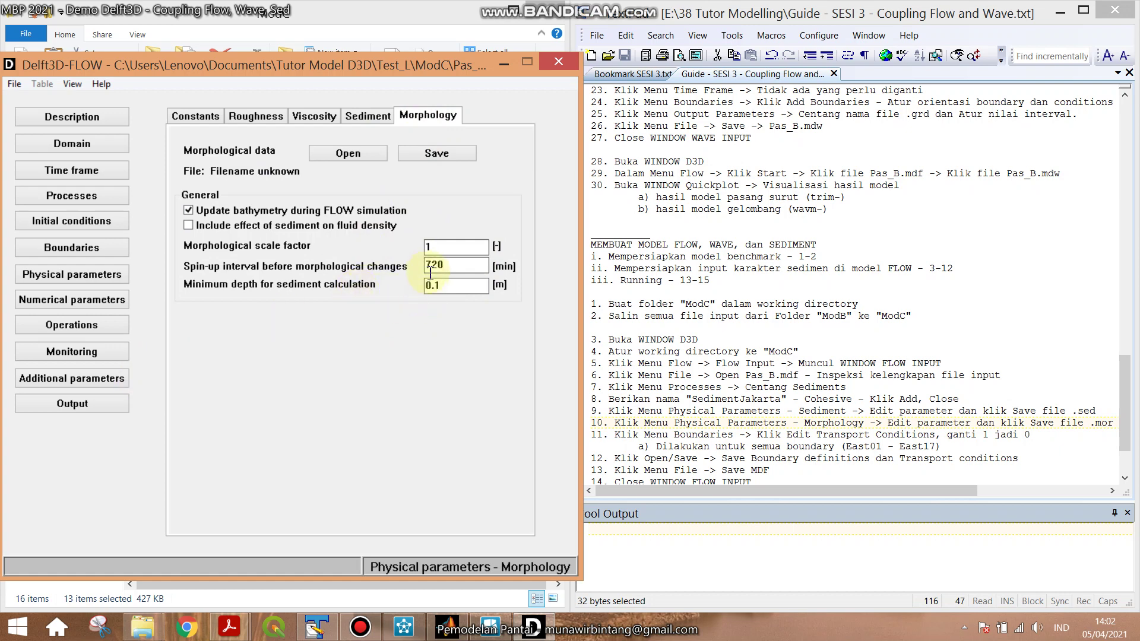
click(108, 406)
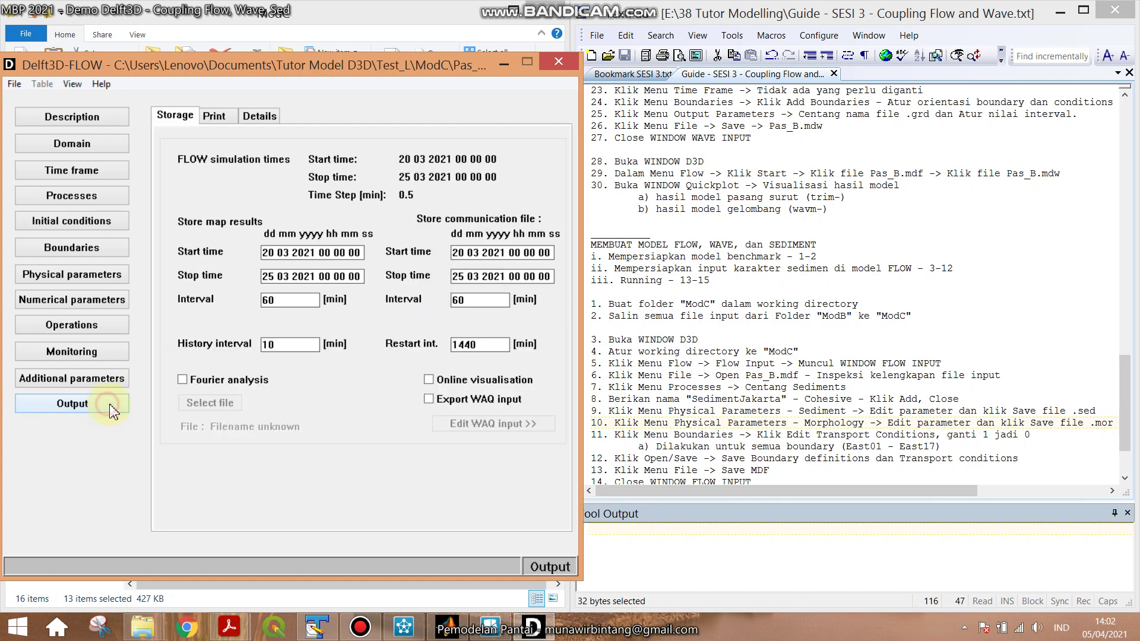
drag(484, 346, 449, 348)
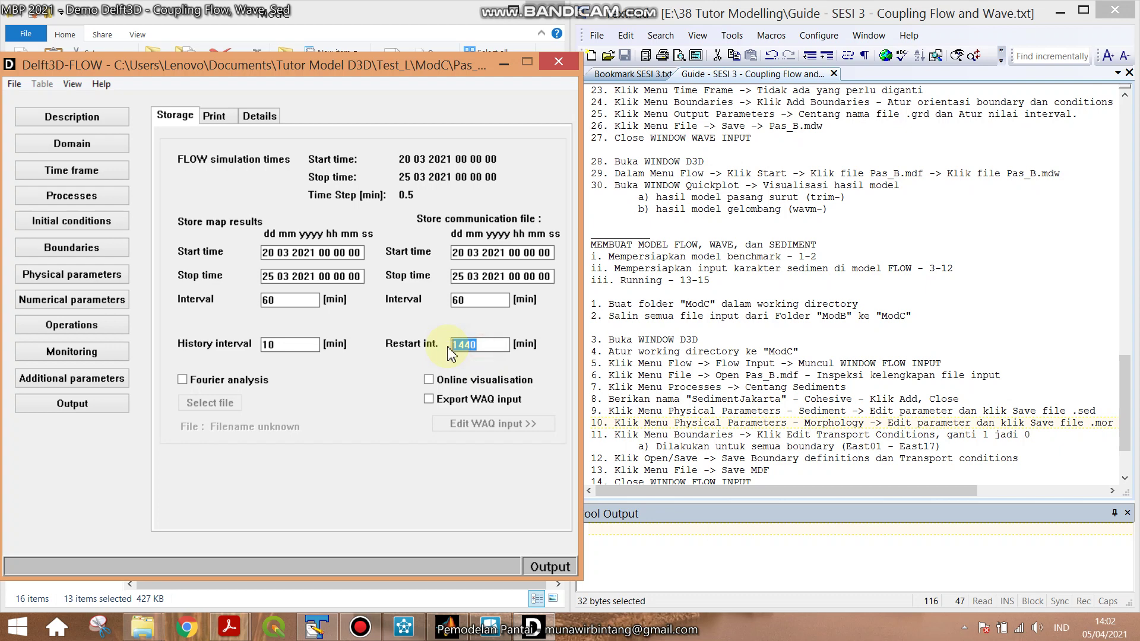
click(89, 274)
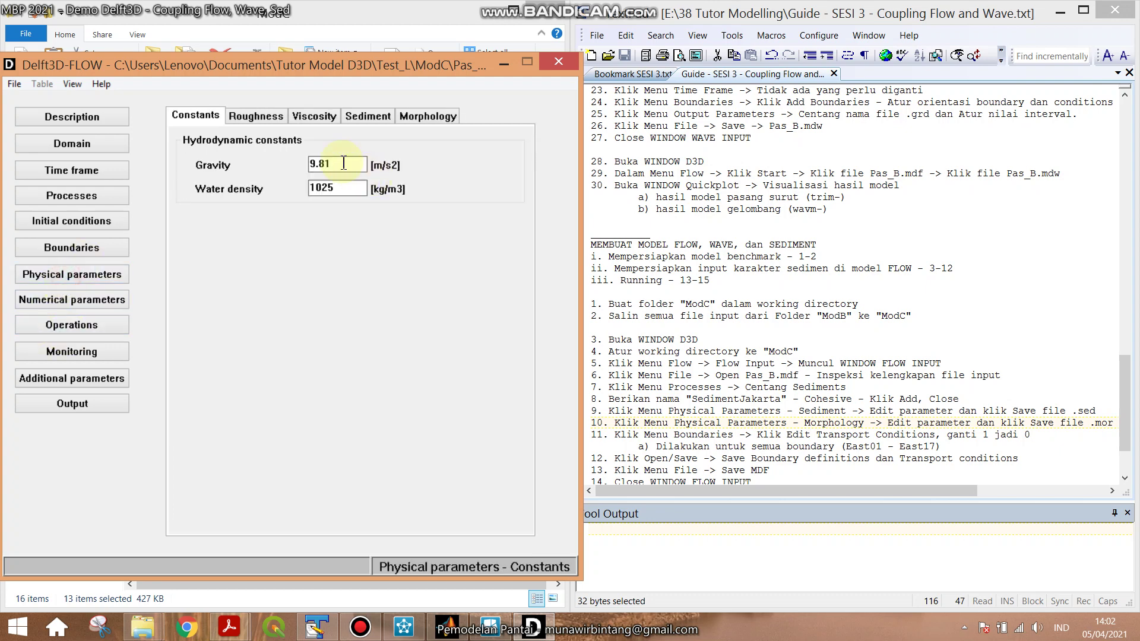
click(427, 116)
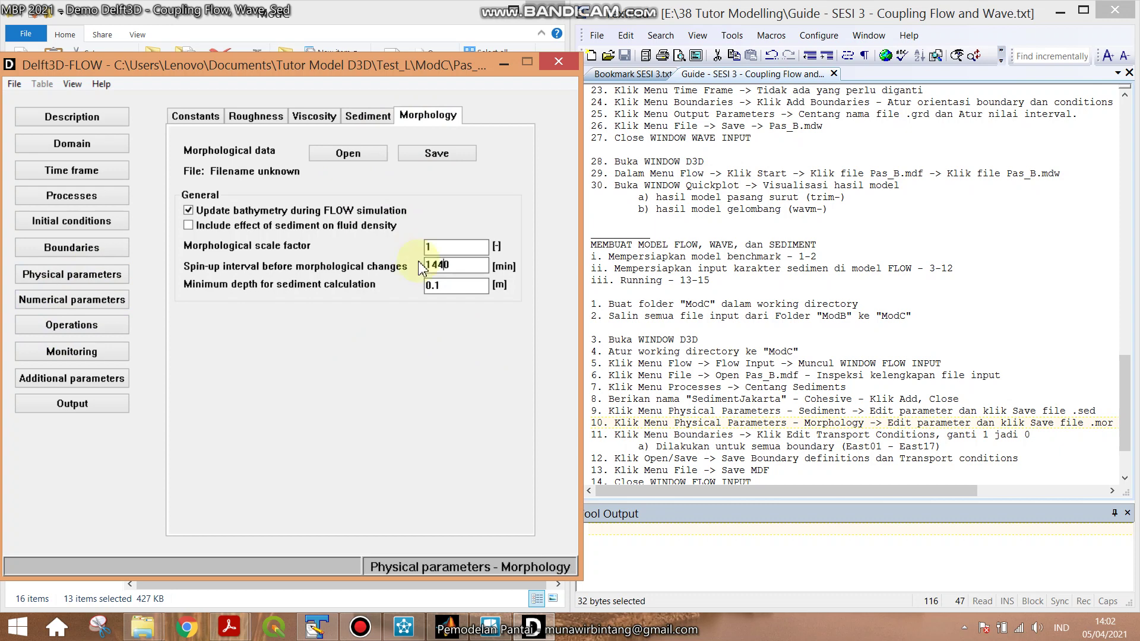
Save the morphological data as ModC.mor in the ModC folder.
click(450, 157)
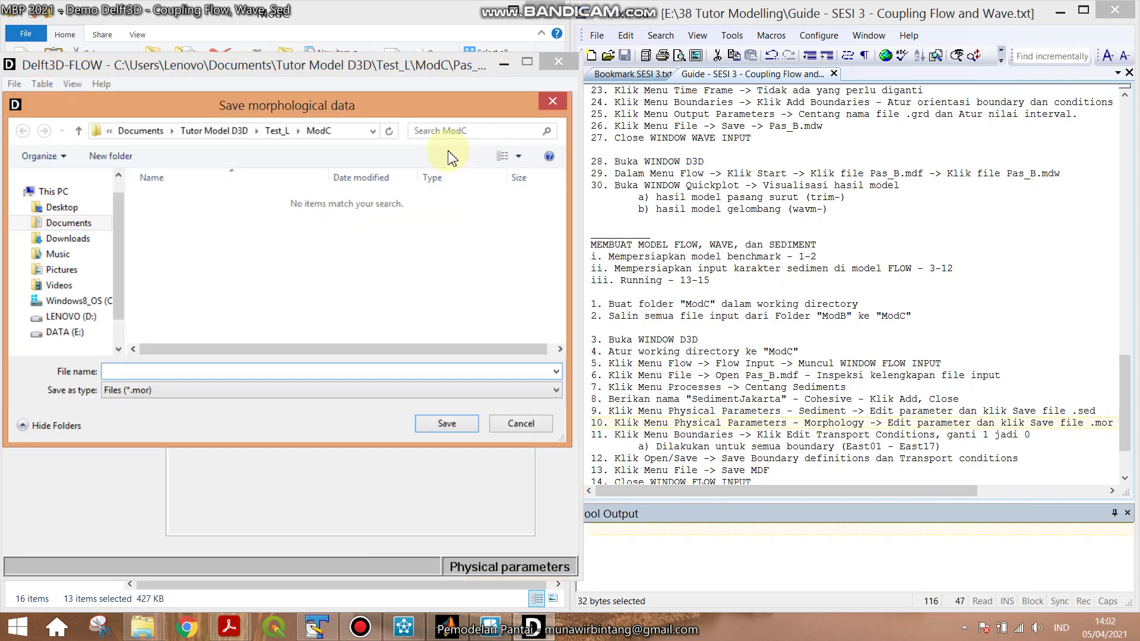
text(ModC)
key(Return)
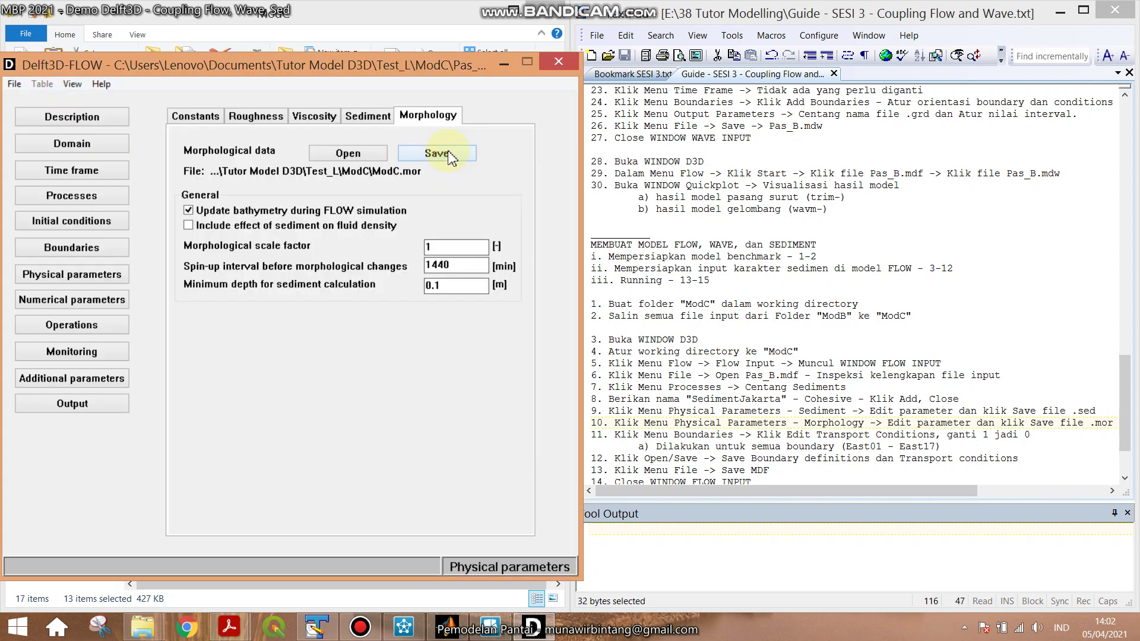
Look up the FLOW manual page references for the Sediments and Morphology settings in the bookmark notes.
click(368, 116)
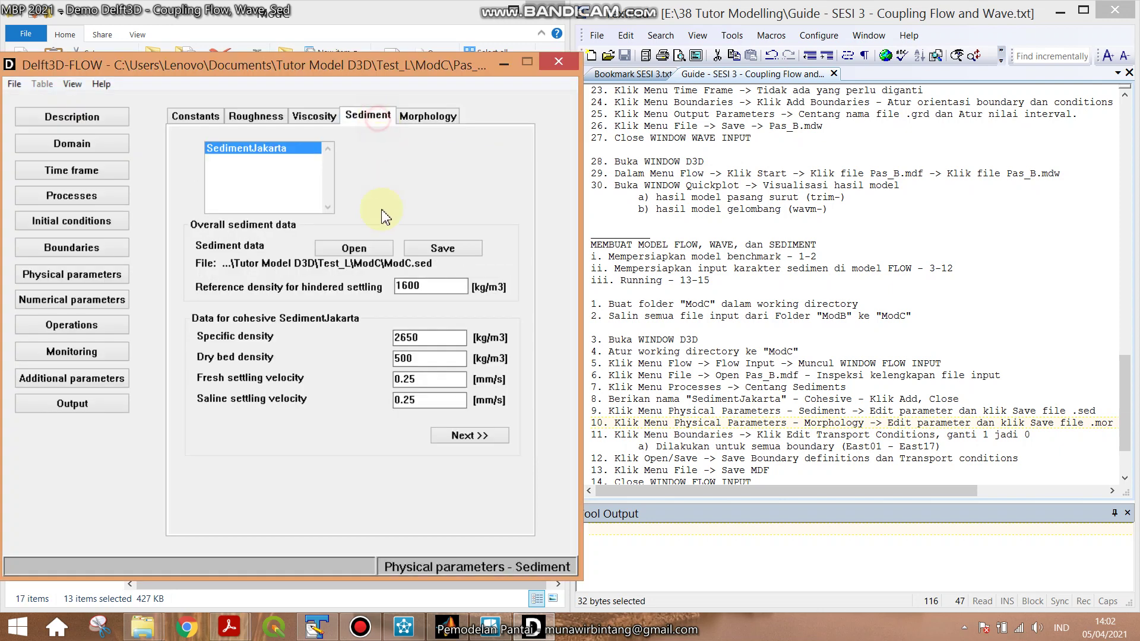
click(427, 116)
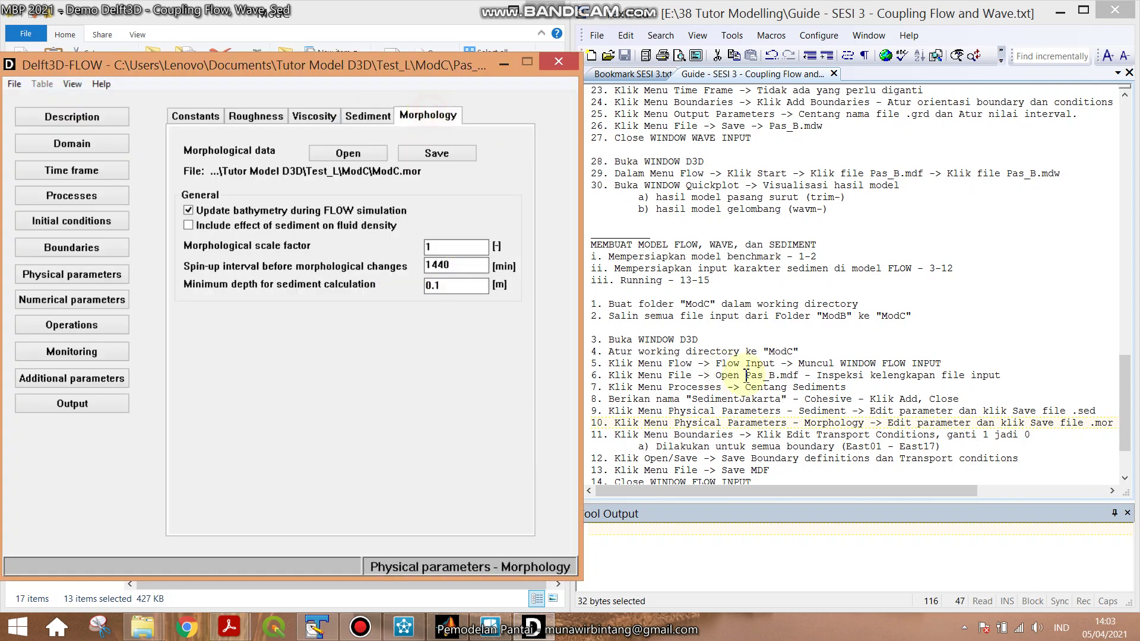
click(637, 75)
click(637, 74)
click(368, 115)
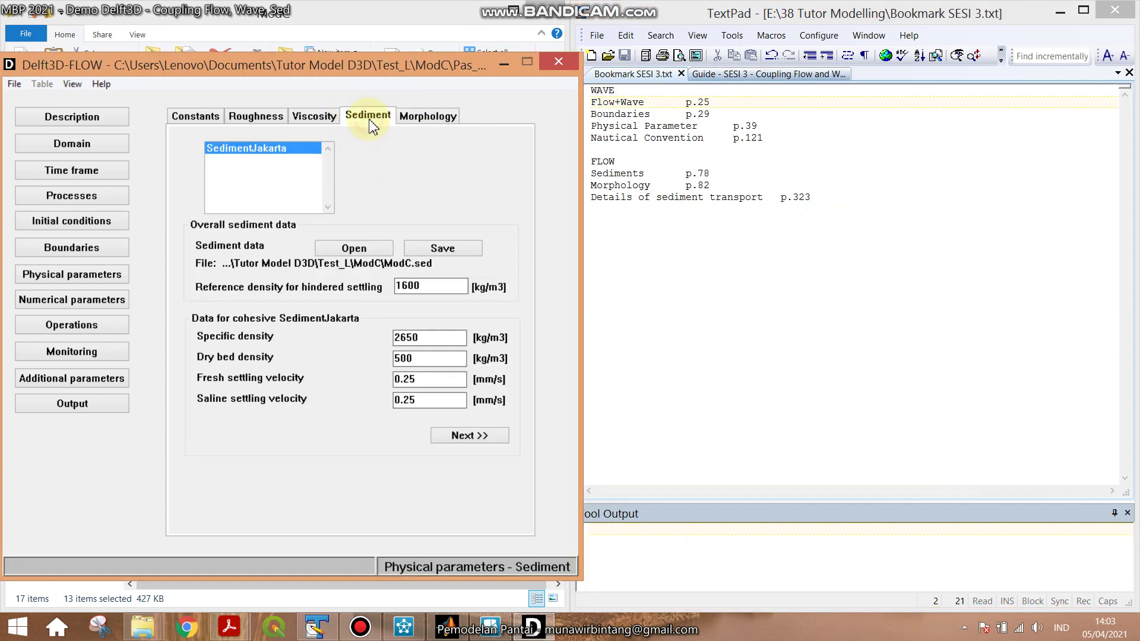
drag(587, 176, 675, 180)
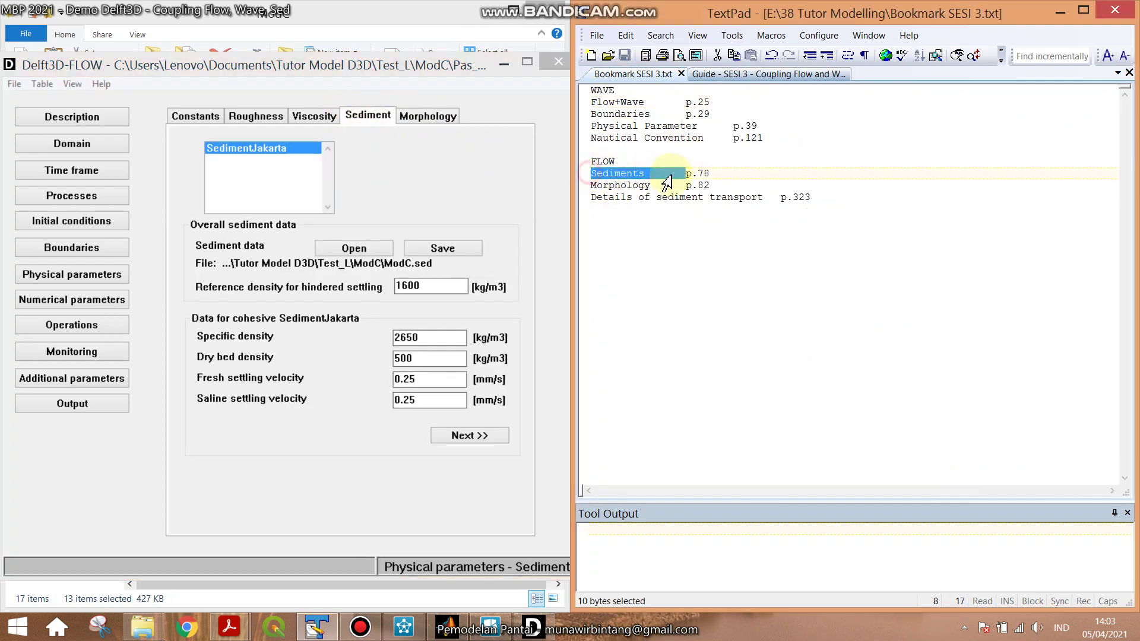
click(713, 176)
click(454, 119)
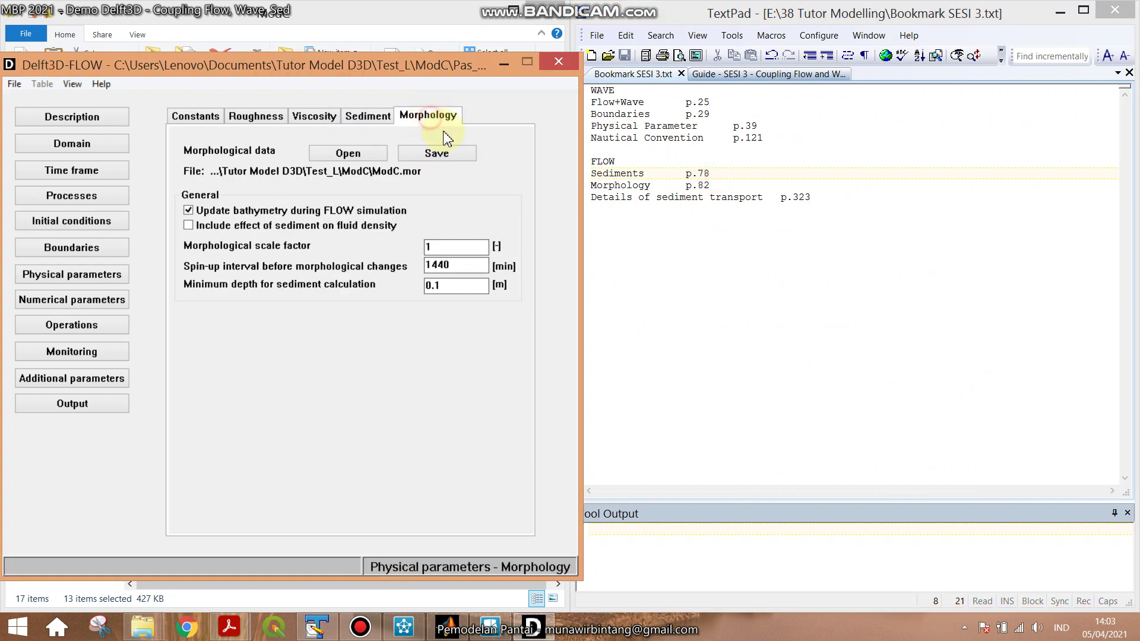
drag(593, 184, 716, 189)
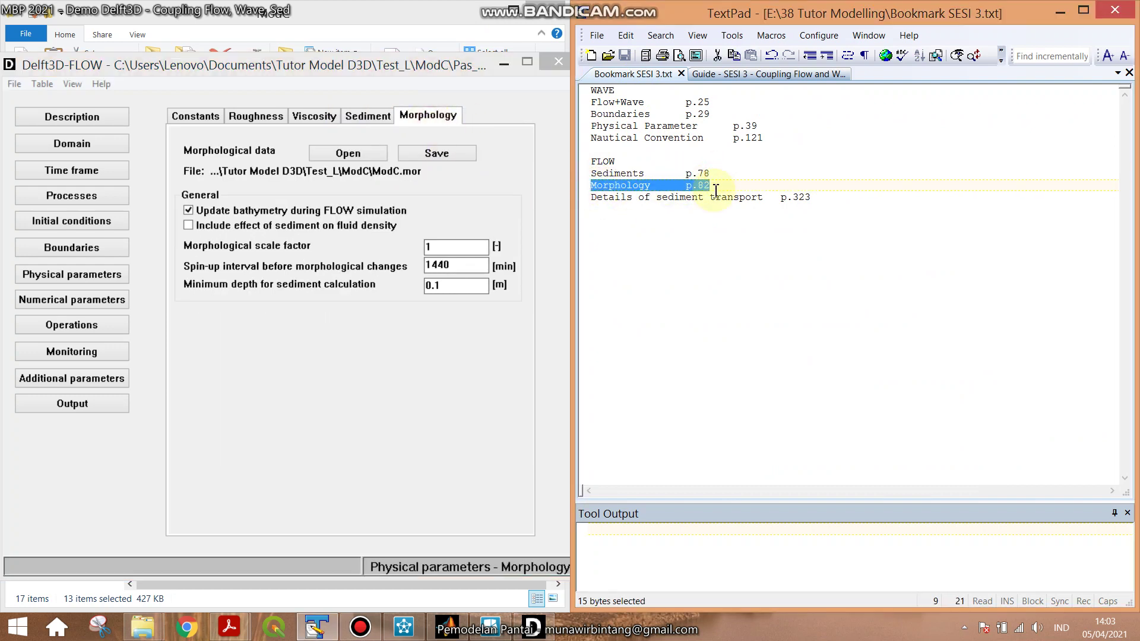
click(714, 185)
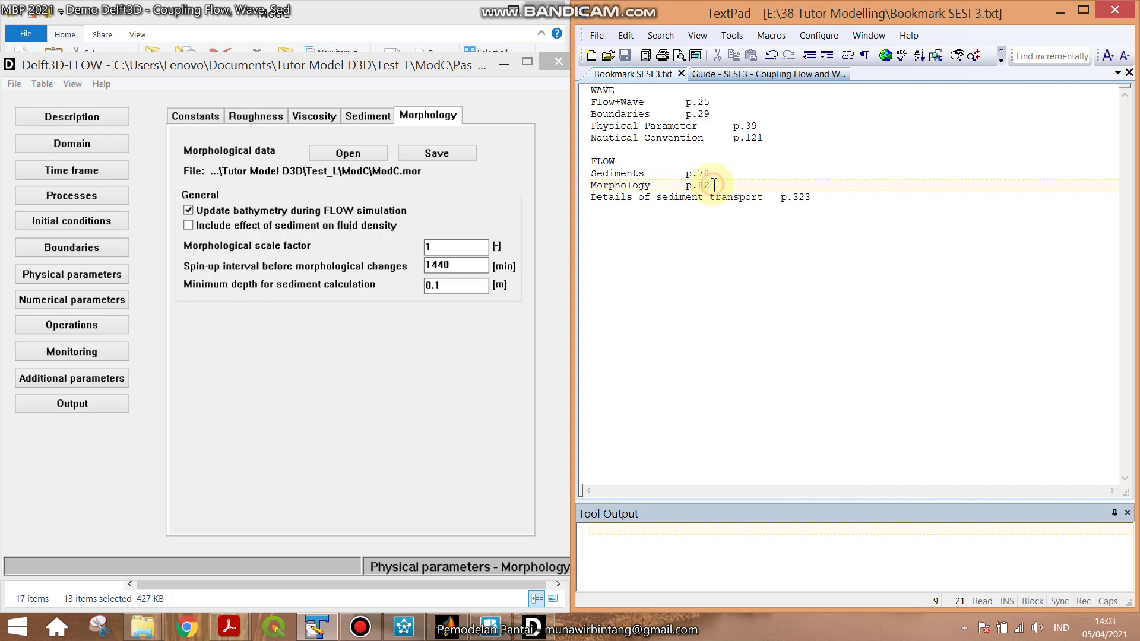
drag(709, 186, 594, 177)
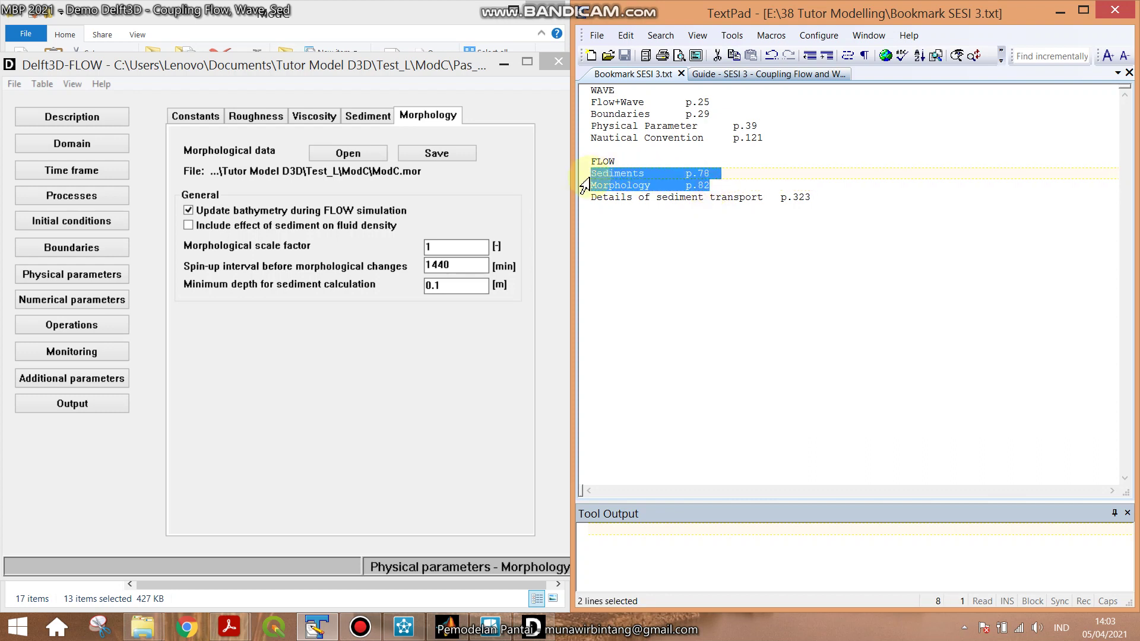
Look up the FLOW manual page reference for the details of sediment transport in the bookmark notes.
click(229, 627)
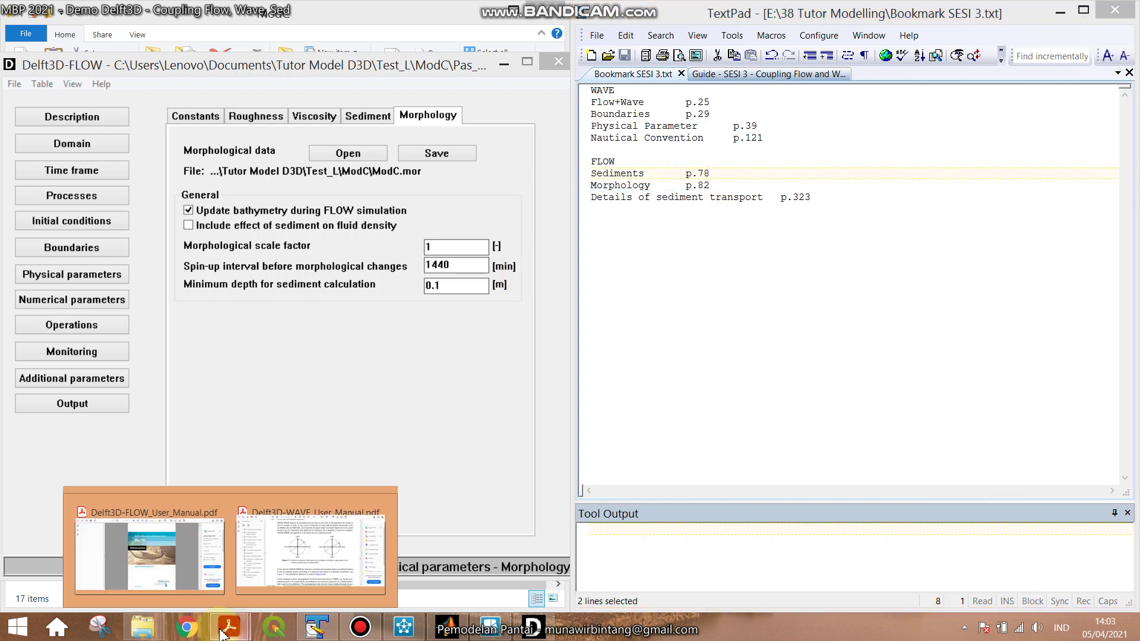
click(765, 297)
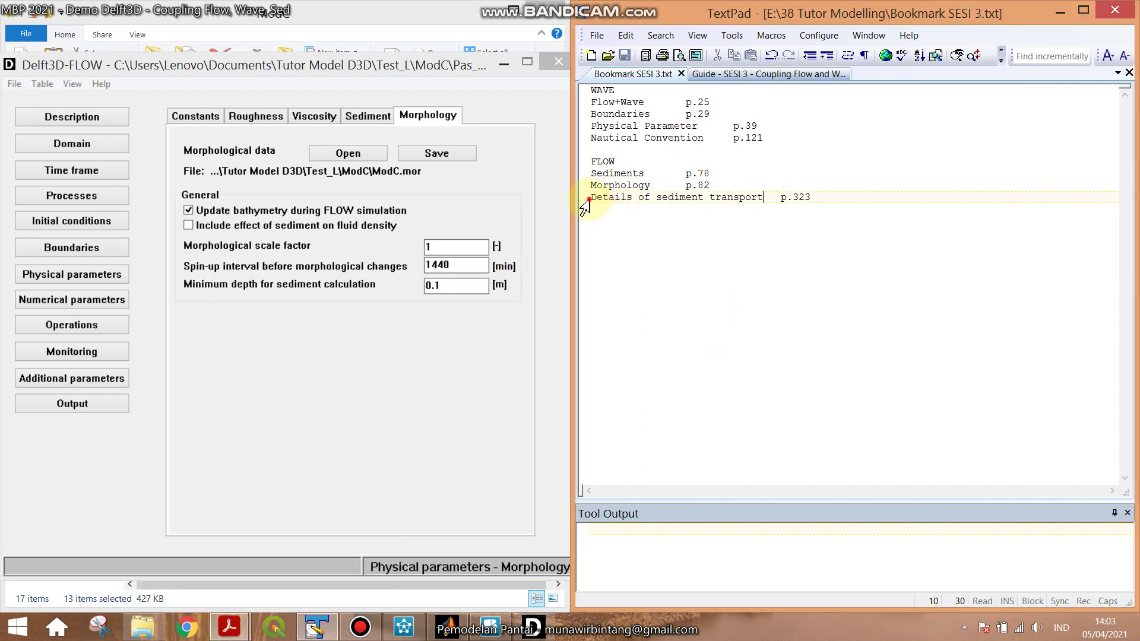
drag(589, 199, 811, 212)
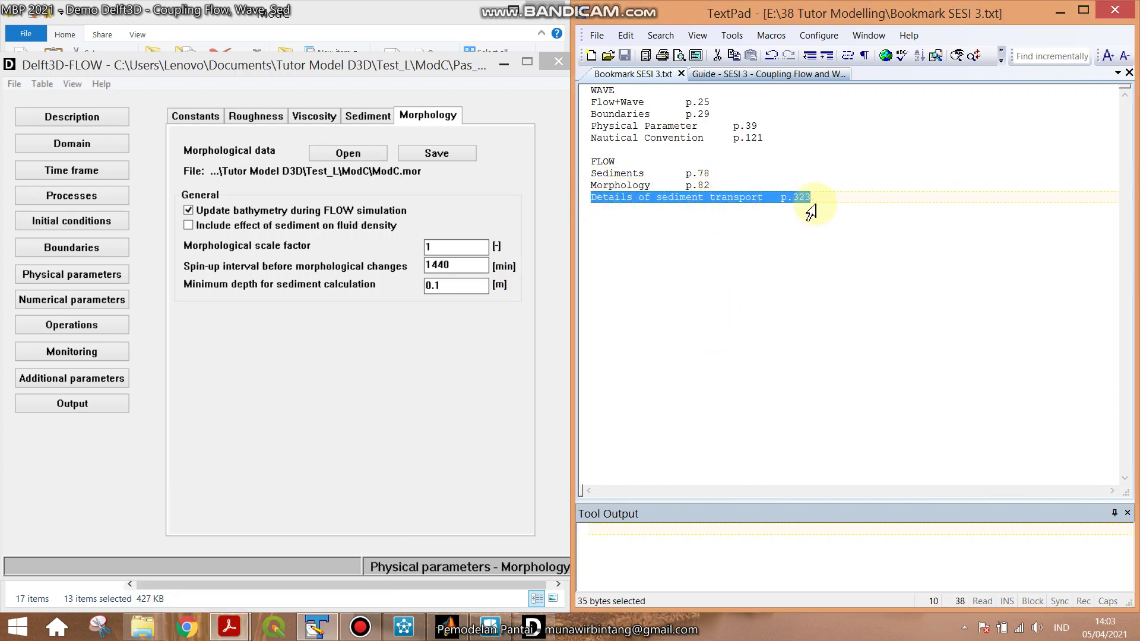
click(816, 204)
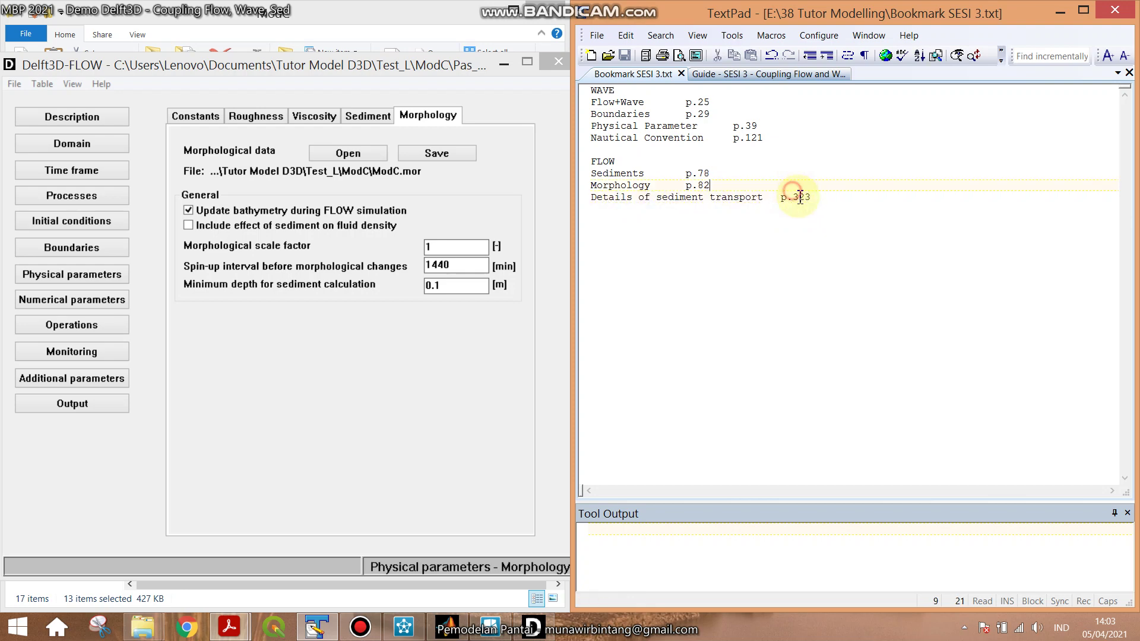
double_click(795, 197)
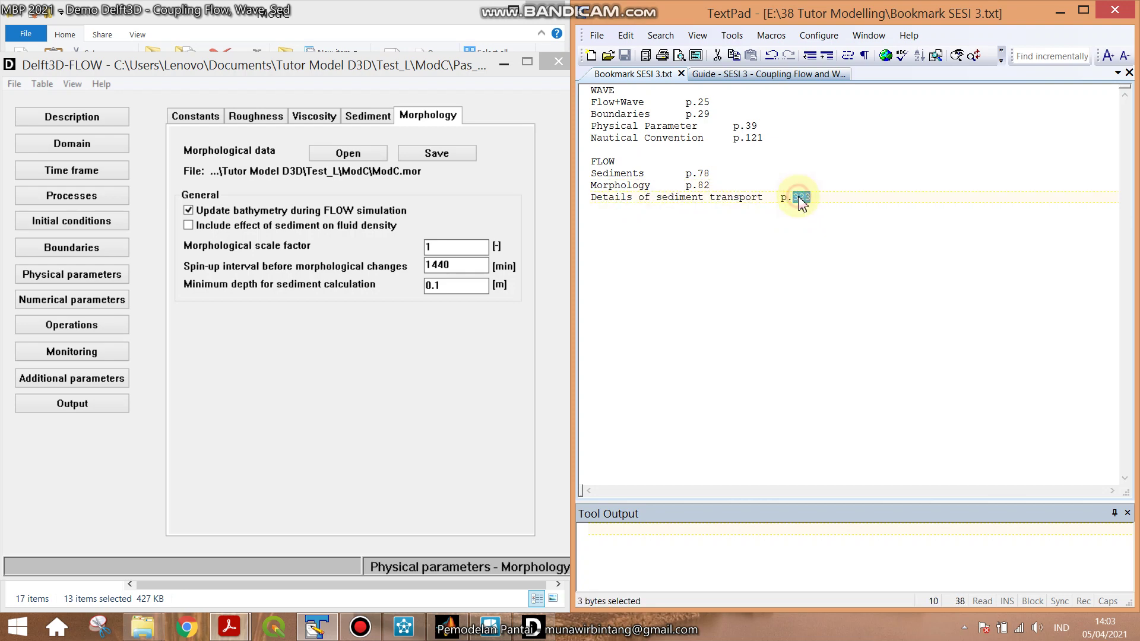
Following the guide's boundary instructions, set both End concentrations of SedimentJakarta to 0 kg/m3 in East01's transport conditions and close them.
click(743, 77)
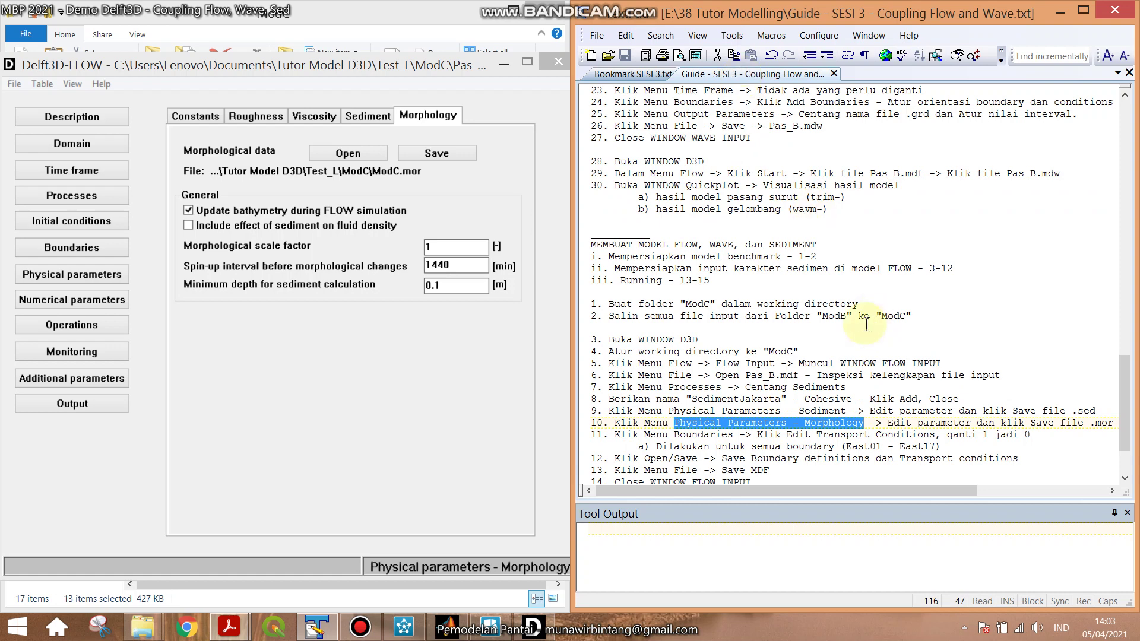
scroll(725, 312, down, 3)
scroll(701, 325, down, 1)
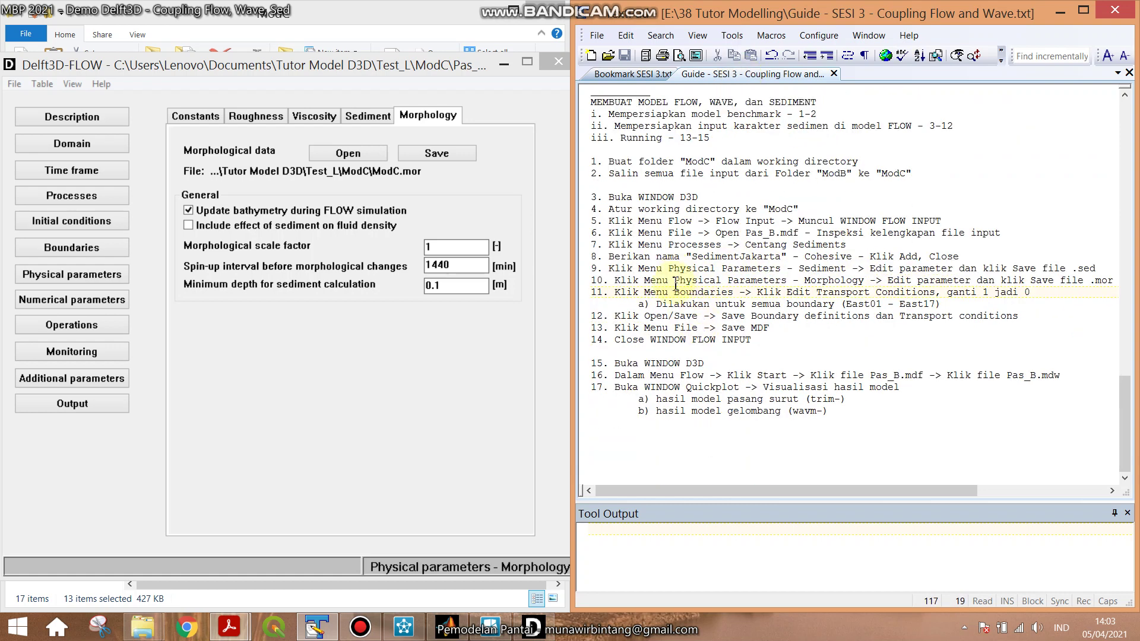
drag(675, 292, 933, 292)
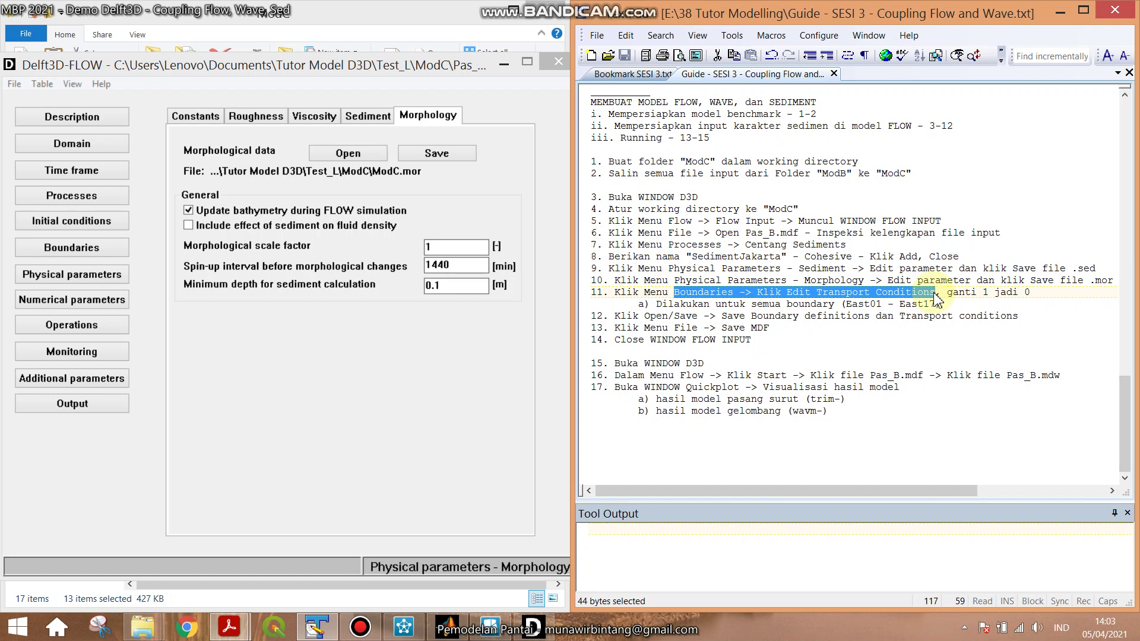
click(71, 247)
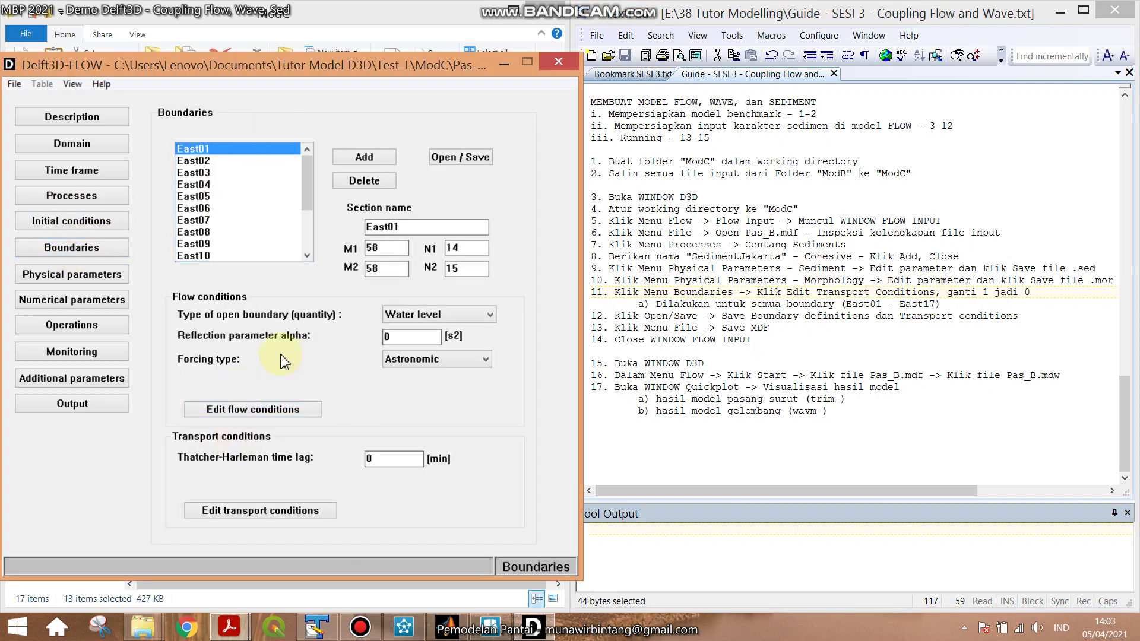
click(257, 518)
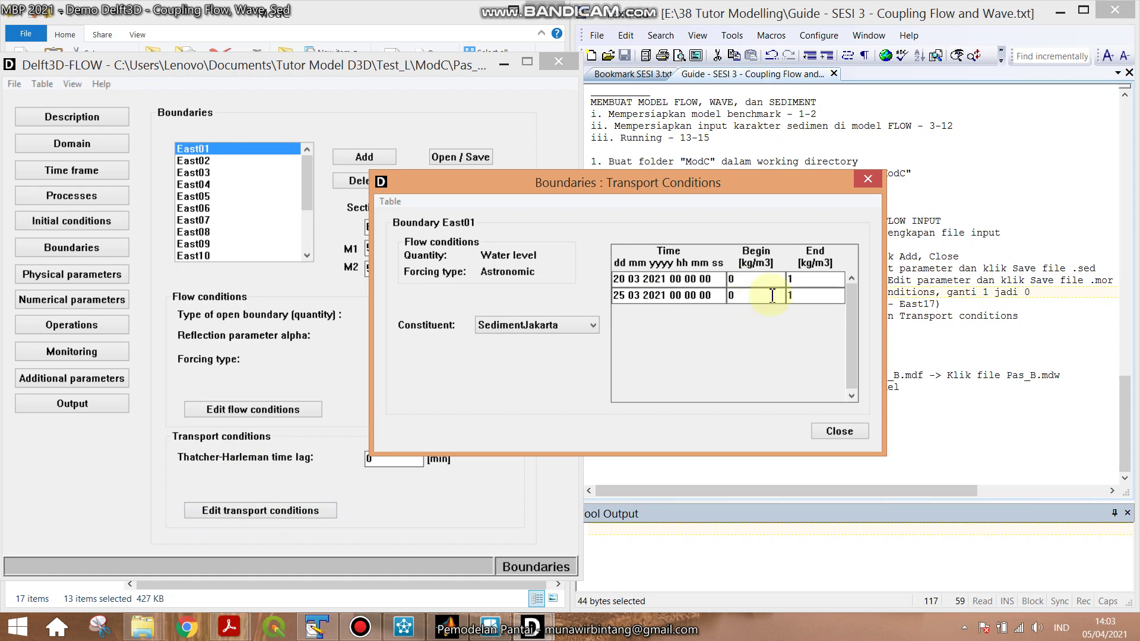
click(815, 279)
text(0)
click(804, 297)
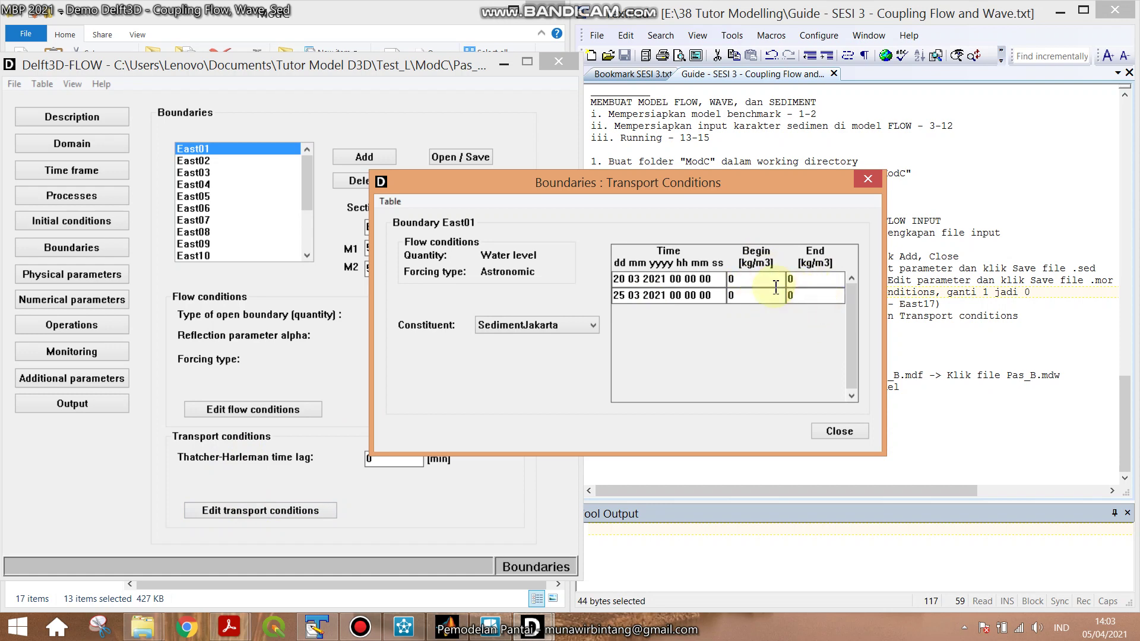
text(0)
click(810, 299)
click(839, 431)
Set both End concentrations of SedimentJakarta to 0 kg/m3 in the transport conditions of boundaries East02 and East03.
click(215, 161)
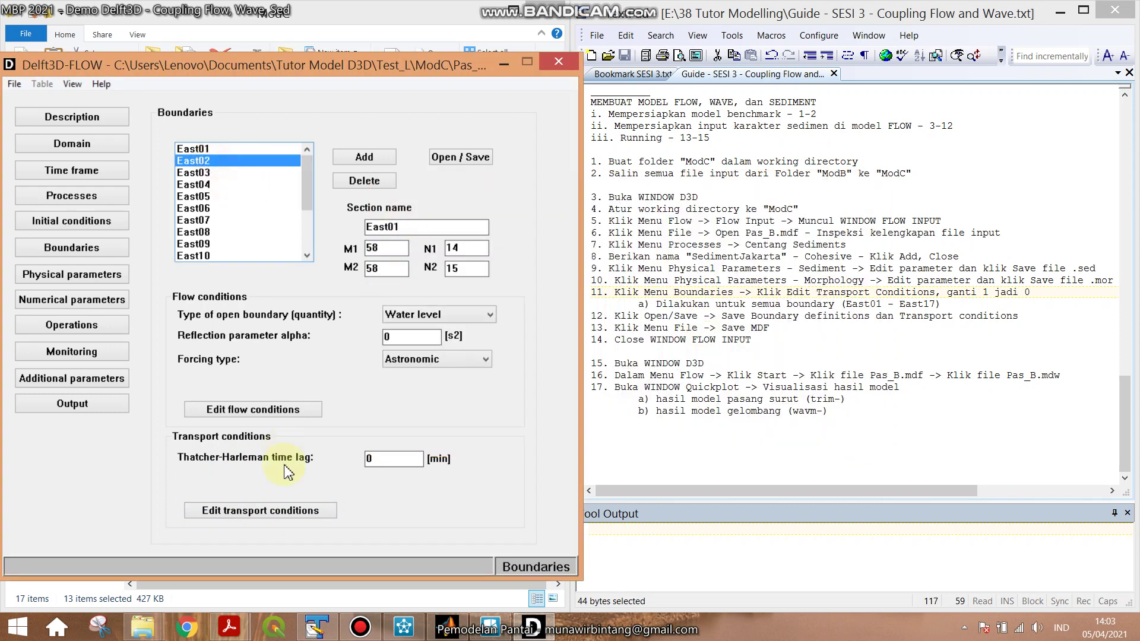
click(274, 511)
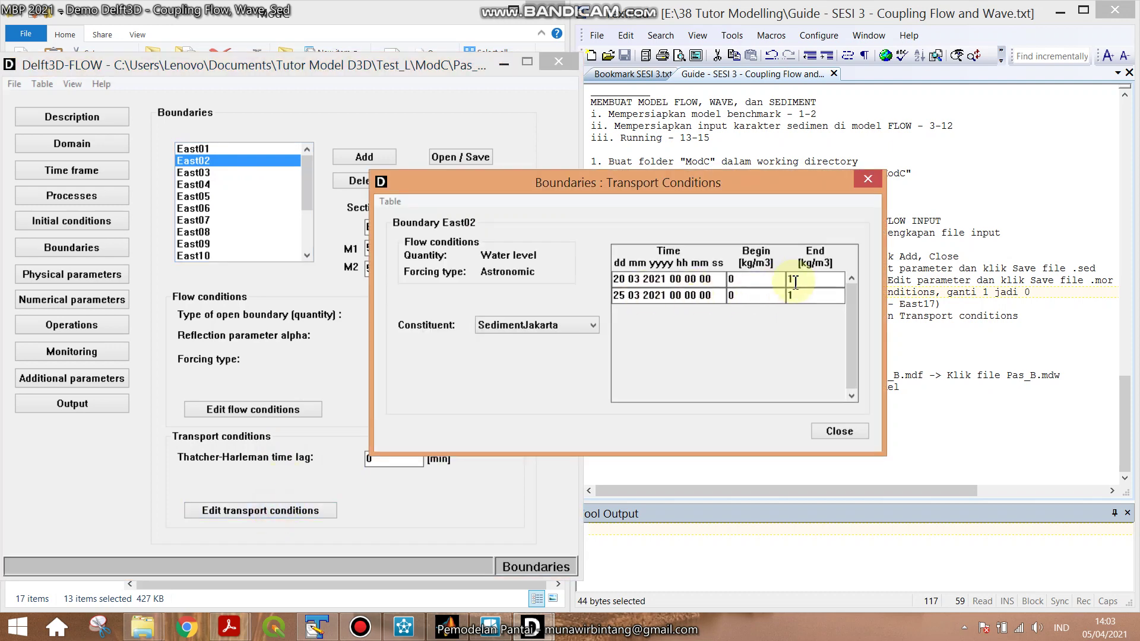
click(837, 431)
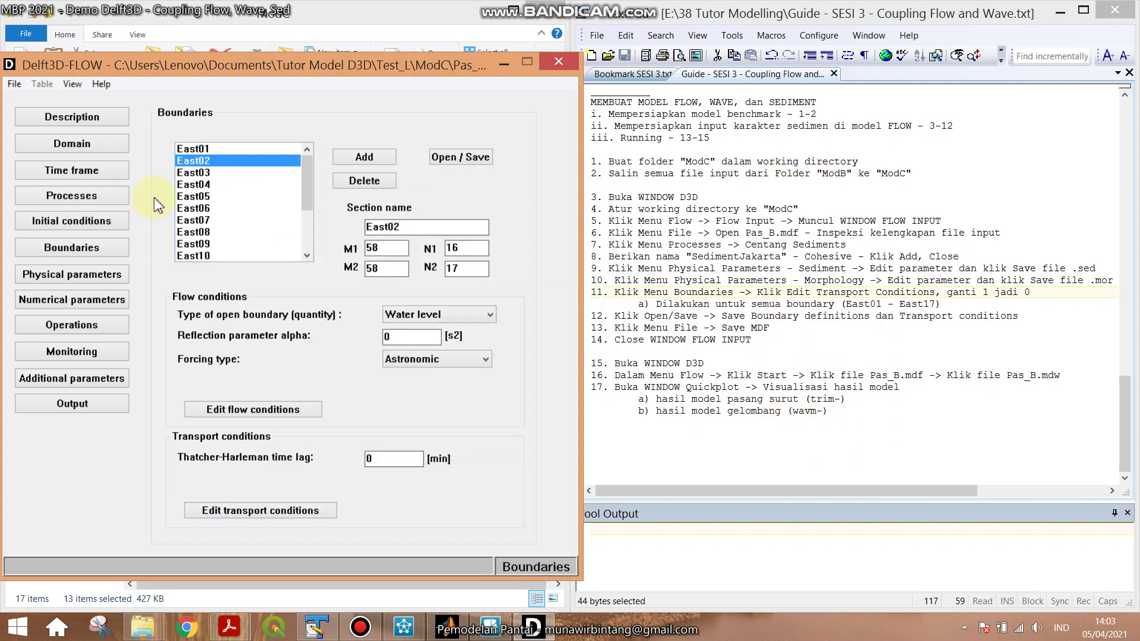
click(193, 173)
click(278, 510)
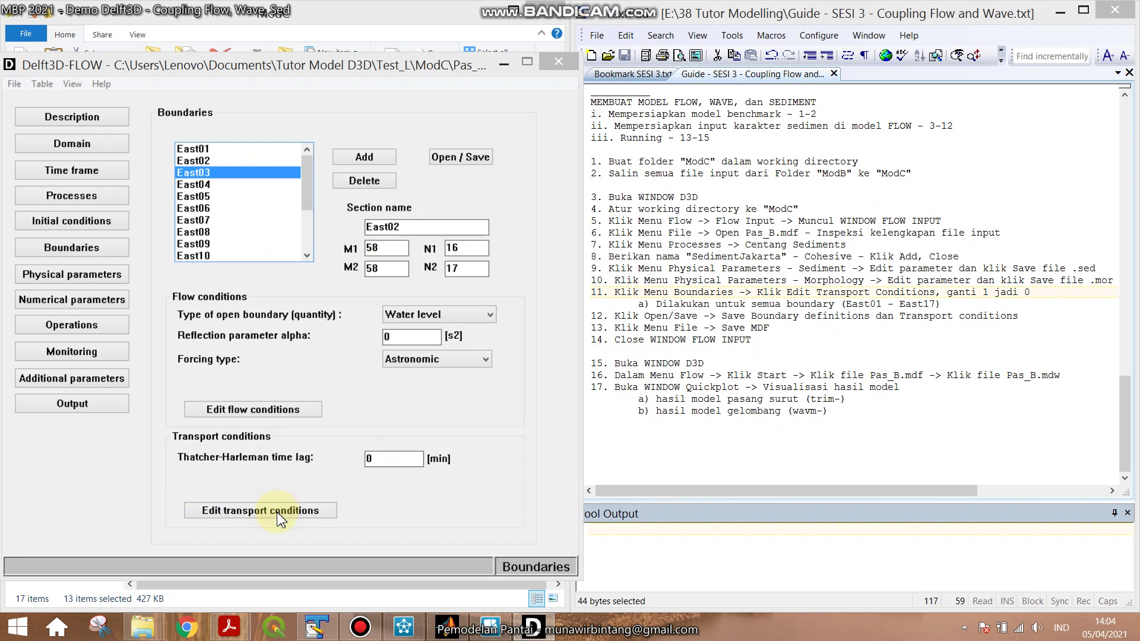
click(815, 279)
text(0)
click(815, 295)
text(0)
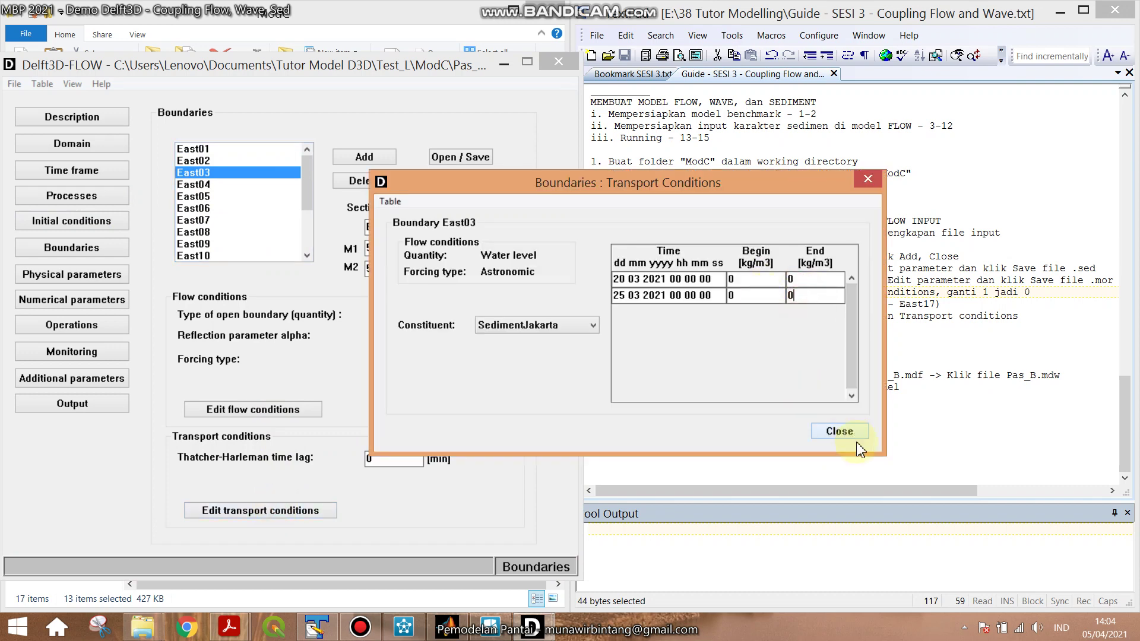
click(856, 435)
Select boundary East10 and check the guide's instructions on saving the boundary definitions and transport conditions.
mouse_move(307, 185)
mouse_down()
mouse_move(307, 247)
mouse_move(307, 185)
mouse_up()
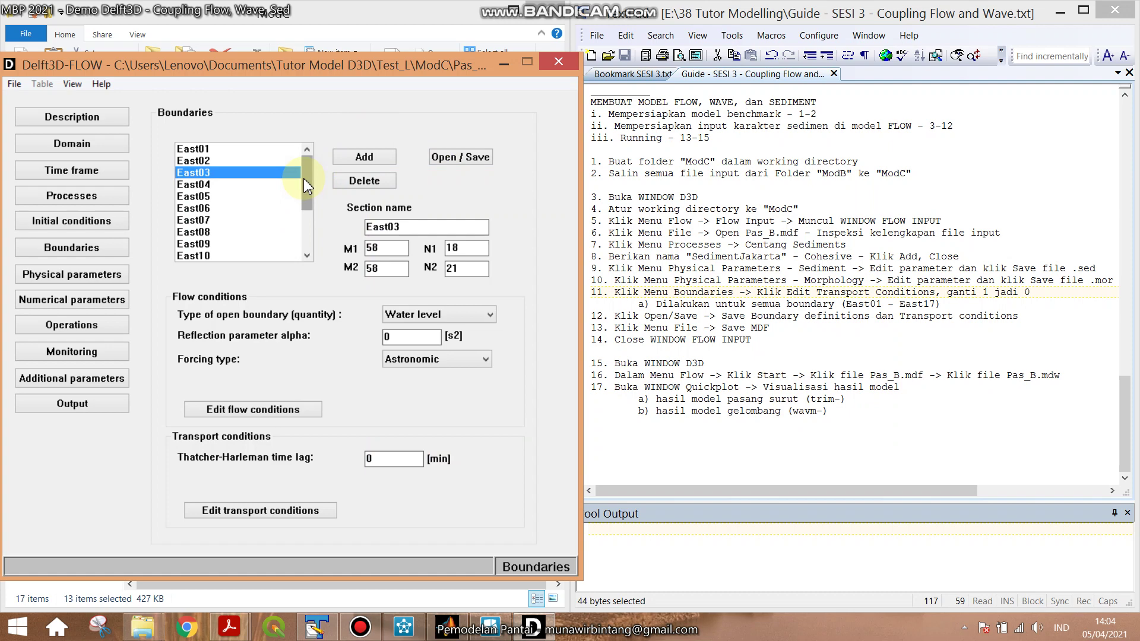
click(196, 255)
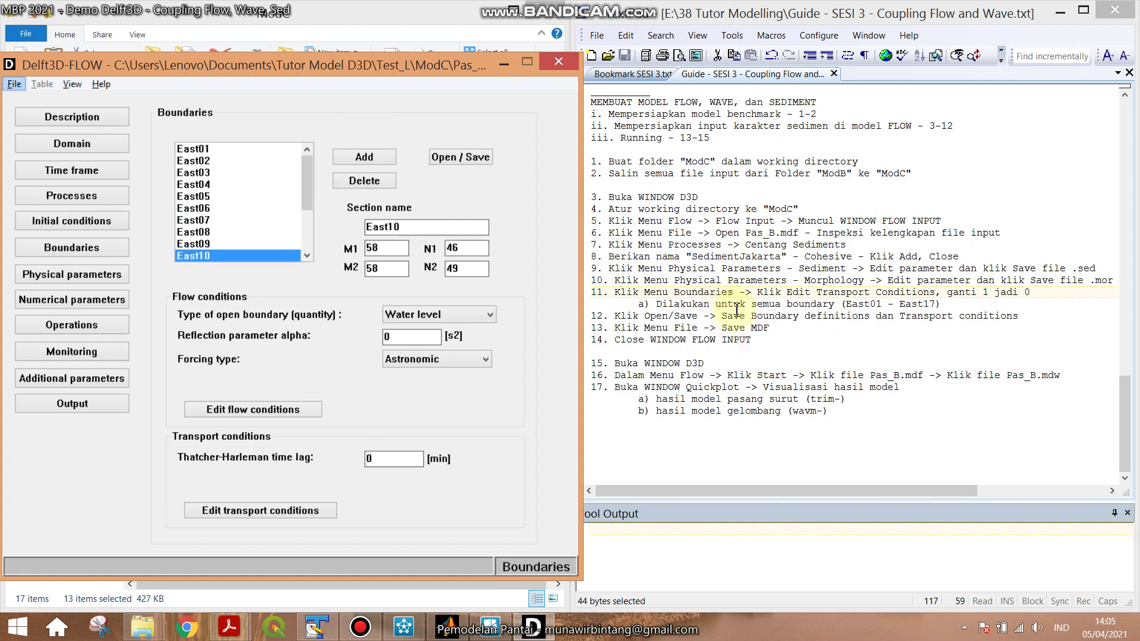
click(782, 292)
click(822, 316)
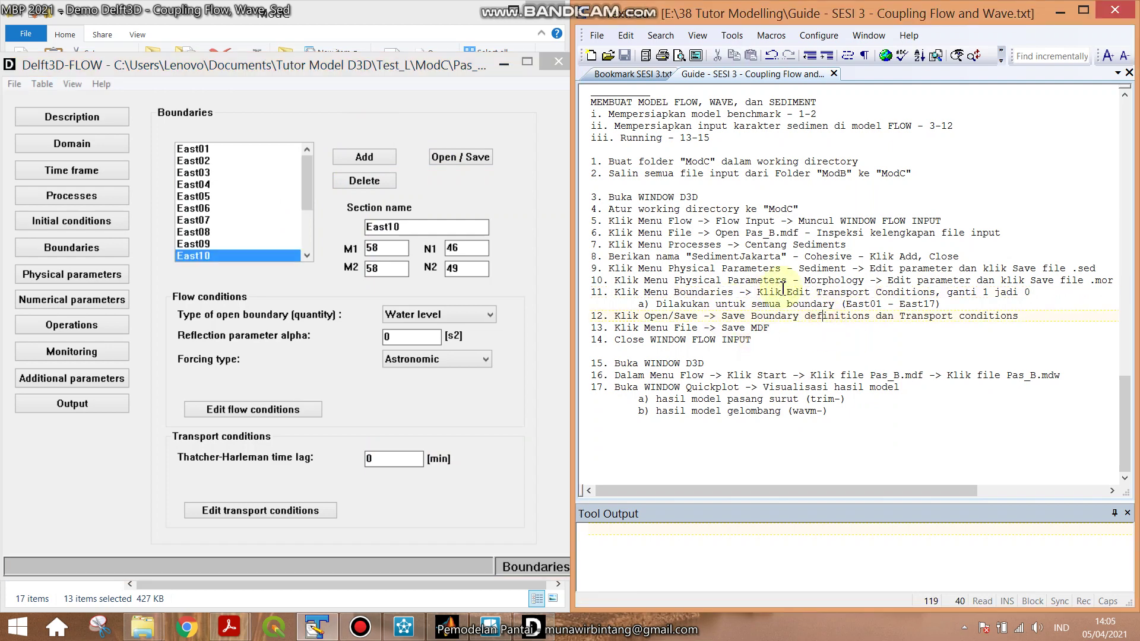
Check the SedimentJakarta transport conditions of boundaries East10 and East17, closing each one after inspection.
double_click(779, 281)
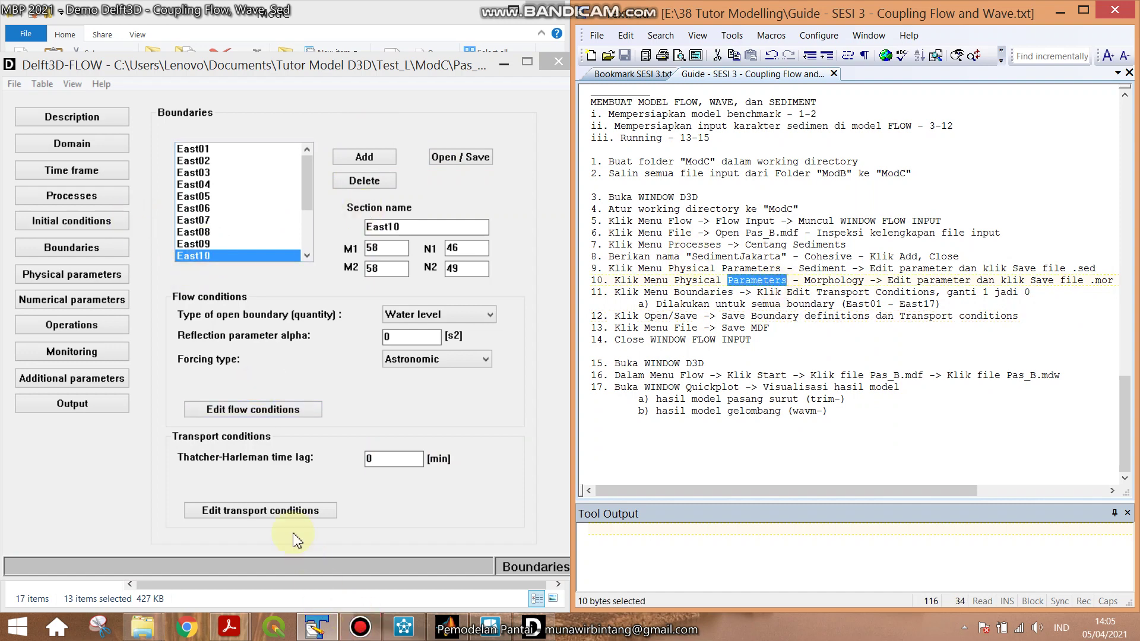
click(291, 512)
click(839, 431)
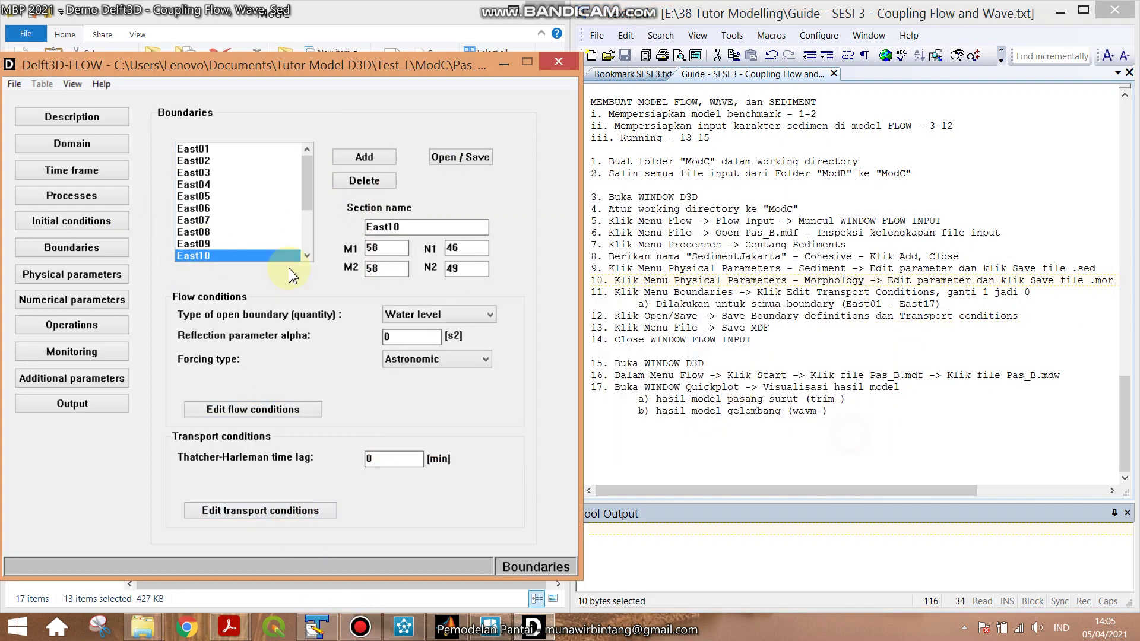
click(305, 197)
click(292, 256)
click(278, 512)
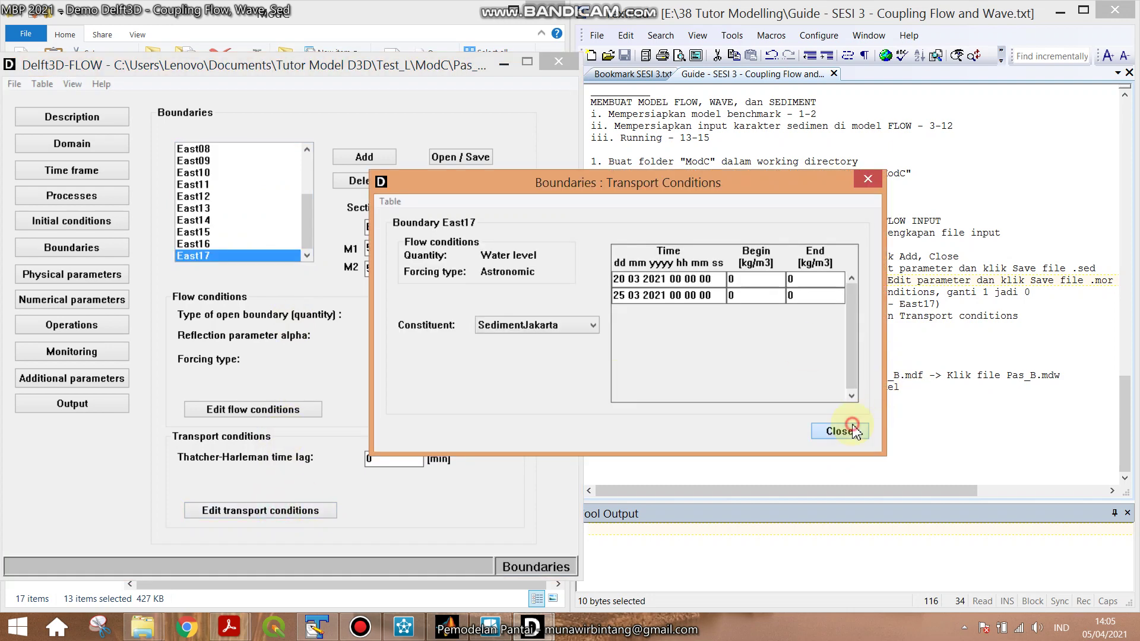
click(843, 431)
click(848, 304)
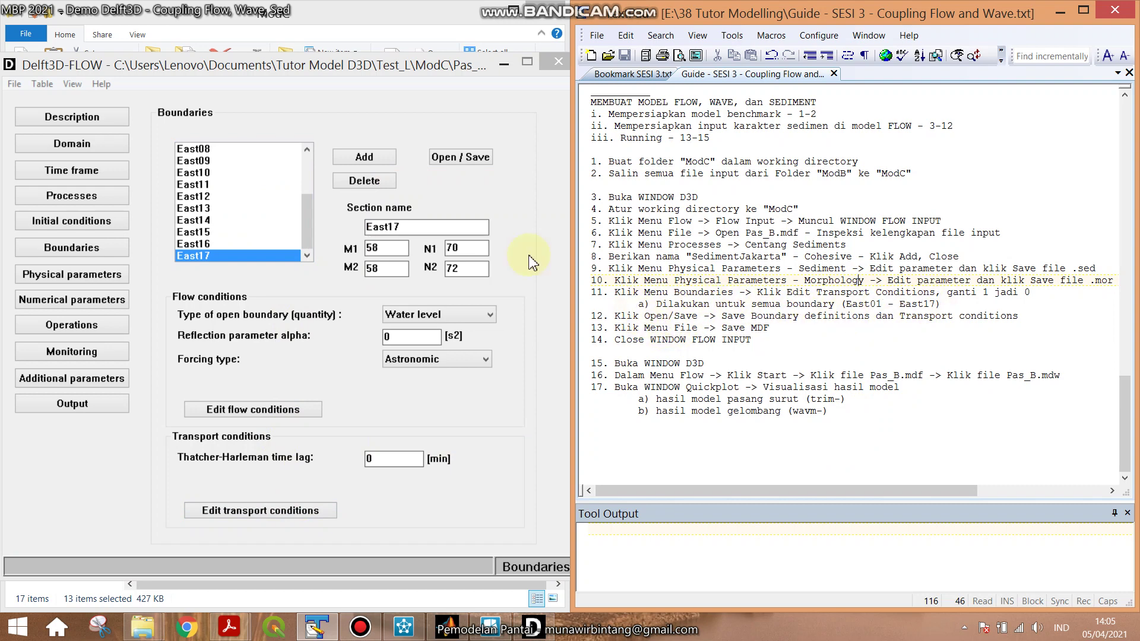
Following the guide, save the boundary definitions as ModC in the ModC folder.
click(440, 159)
click(800, 323)
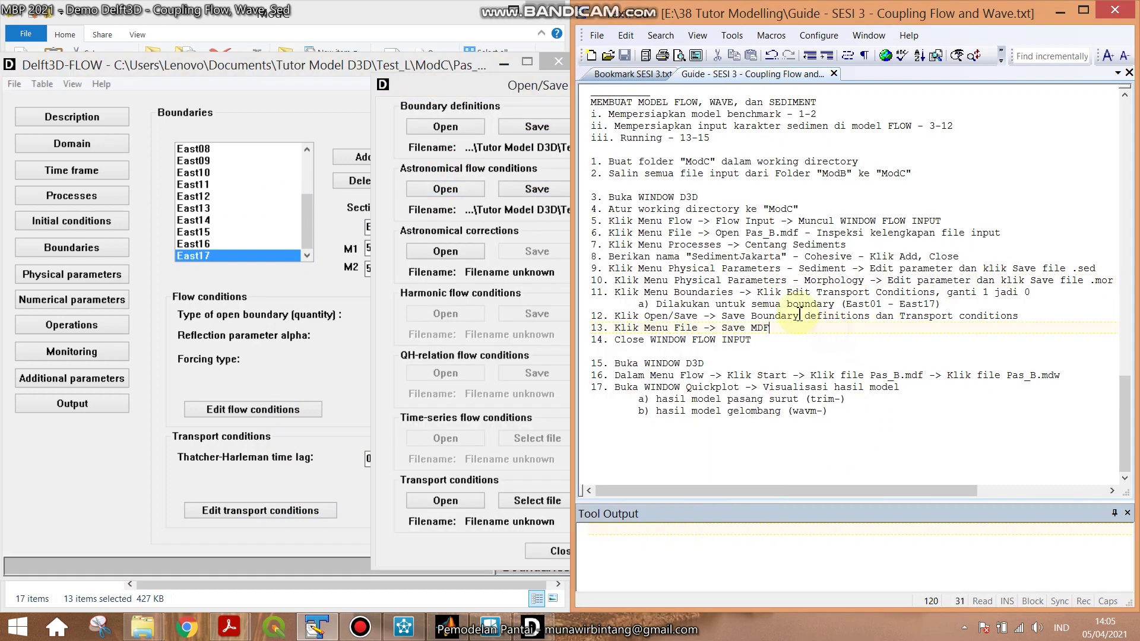
click(490, 84)
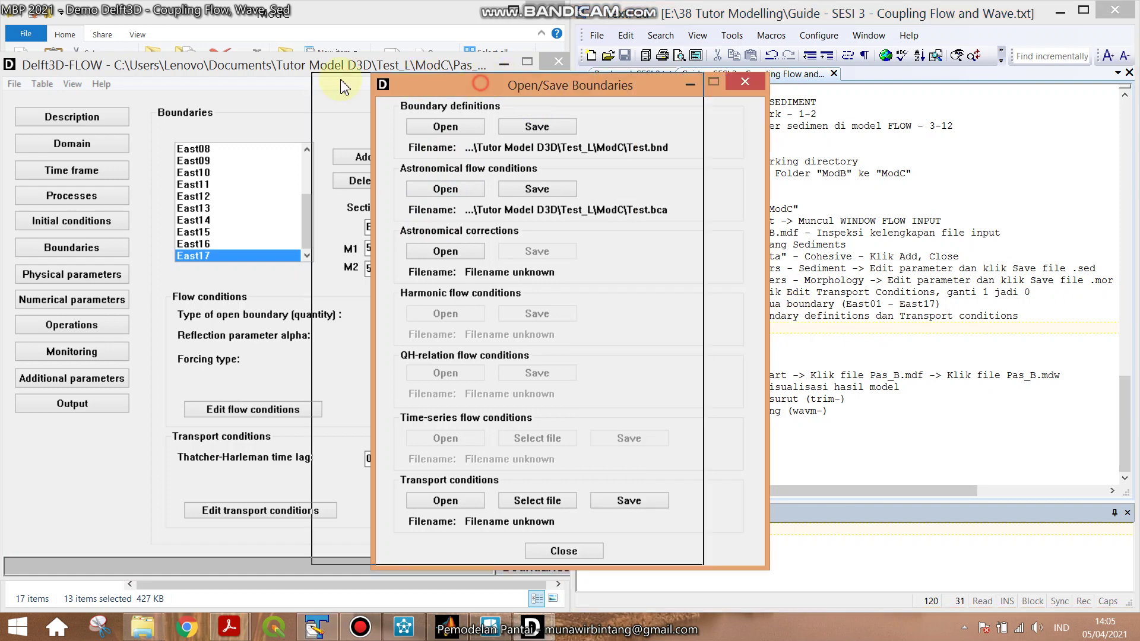
drag(489, 83, 253, 76)
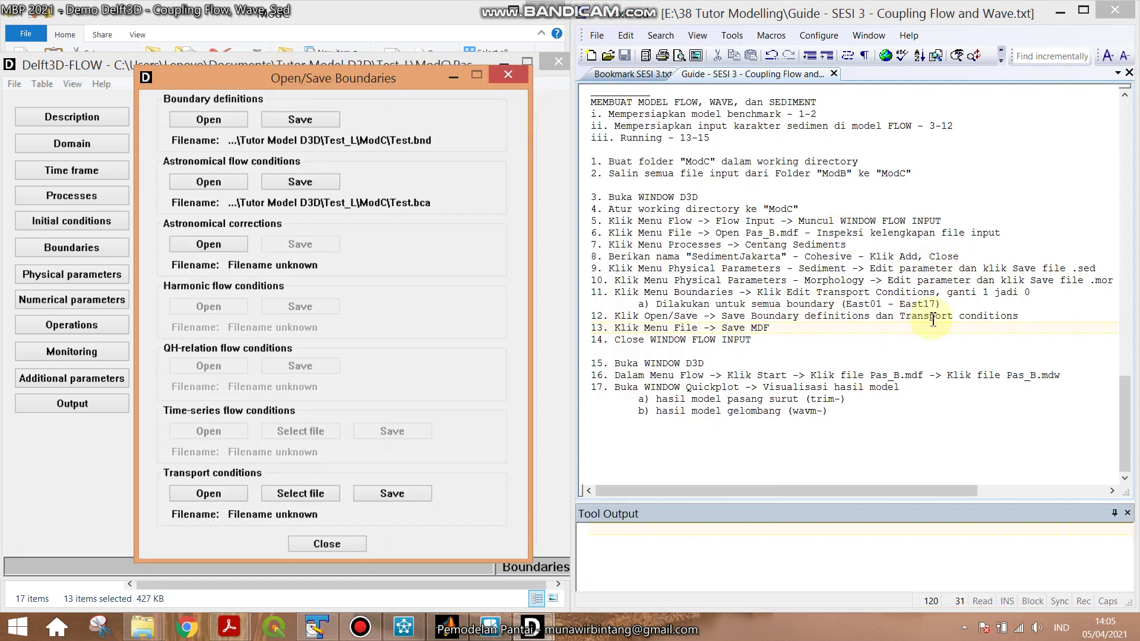
click(321, 121)
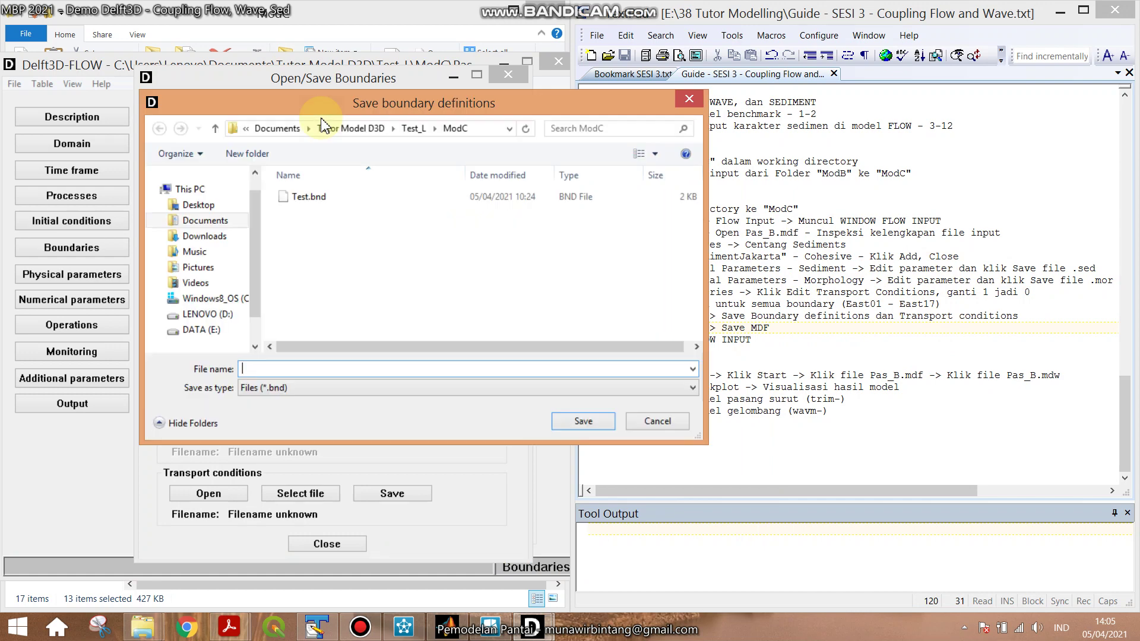
text(ModC)
key(Return)
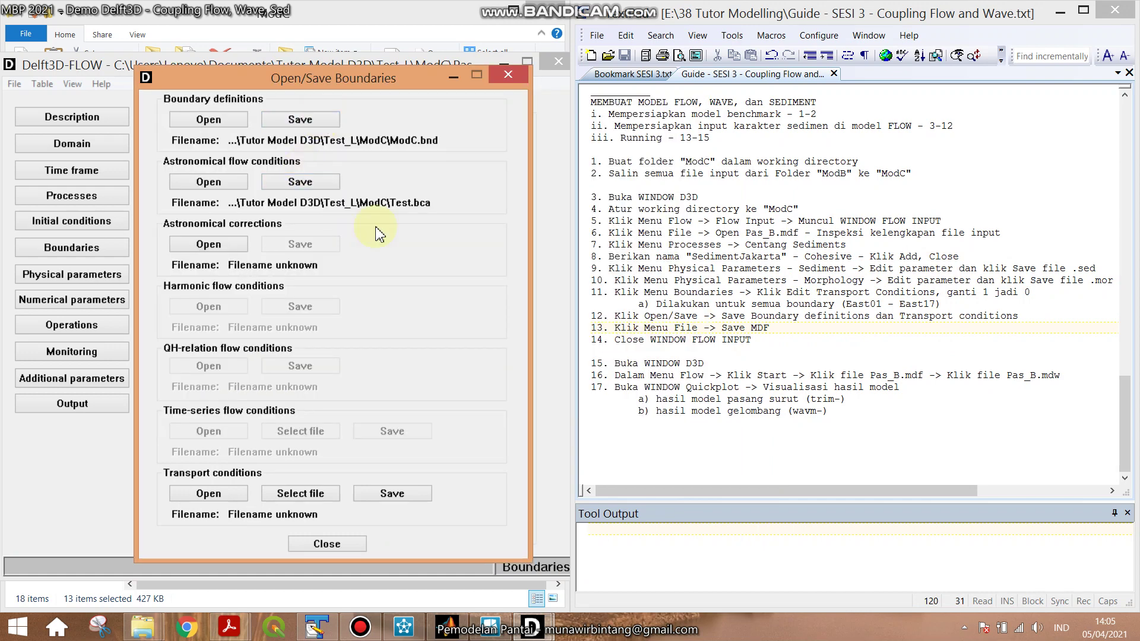
Save the boundaries' transport conditions as ModC in the ModC folder and close the boundary file dialog.
click(406, 492)
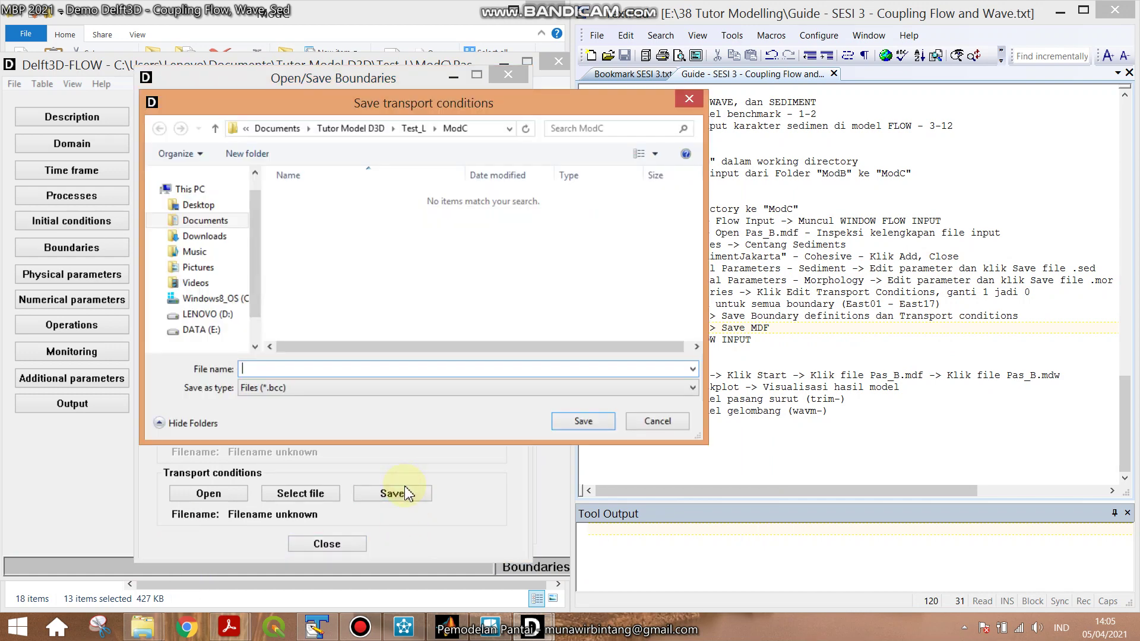
text(ModC)
key(Return)
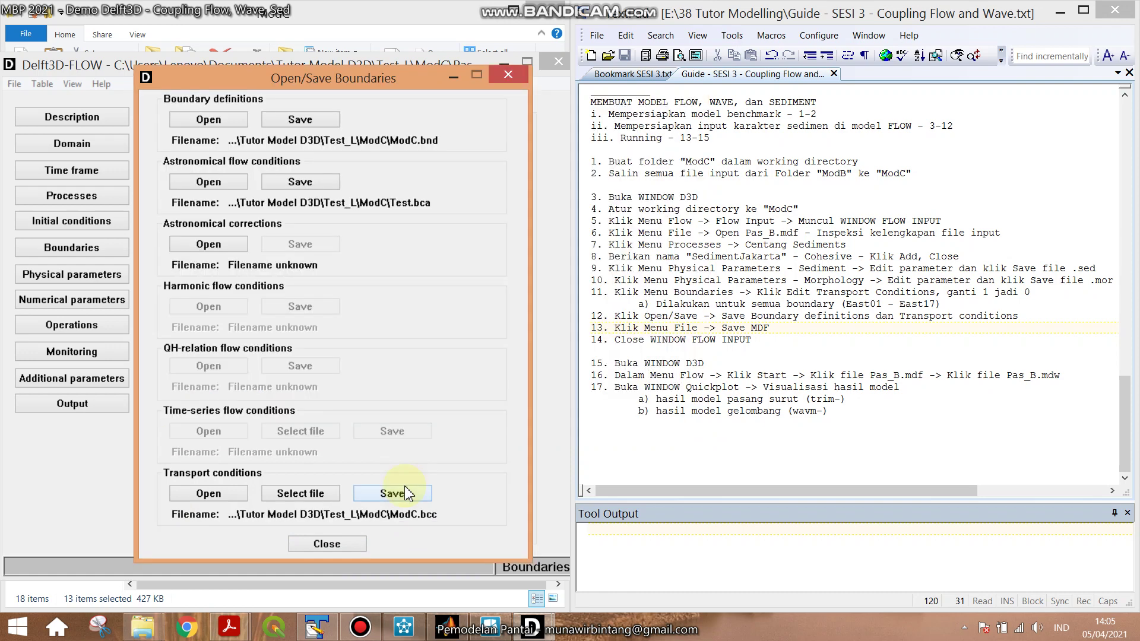
click(355, 547)
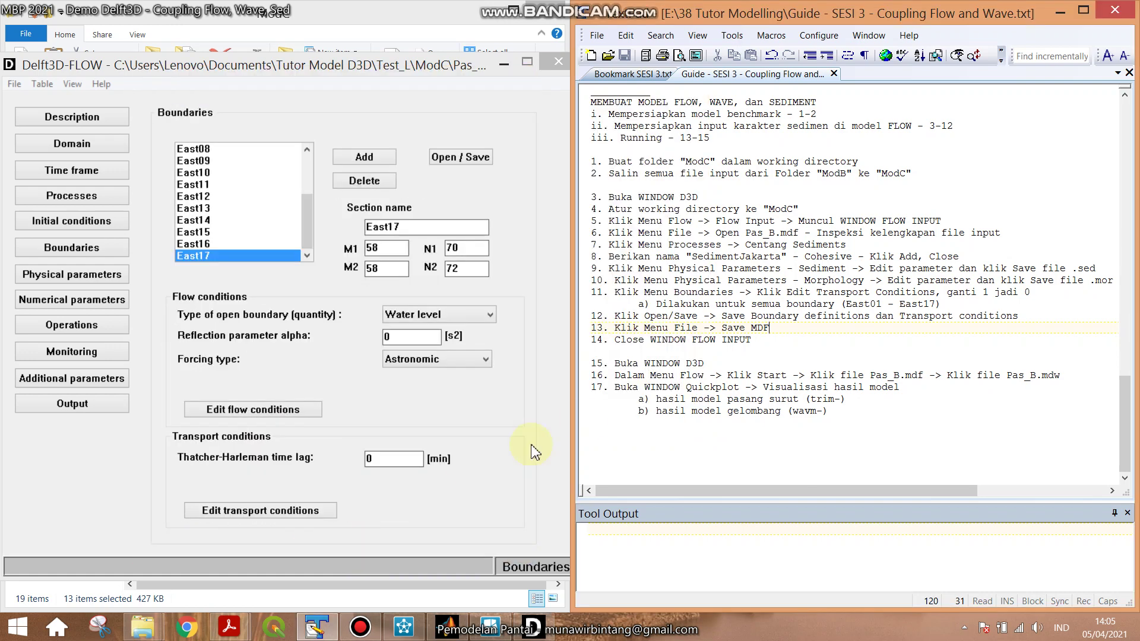
Save the MDF file as the guide instructs and close the FLOW input window.
double_click(671, 329)
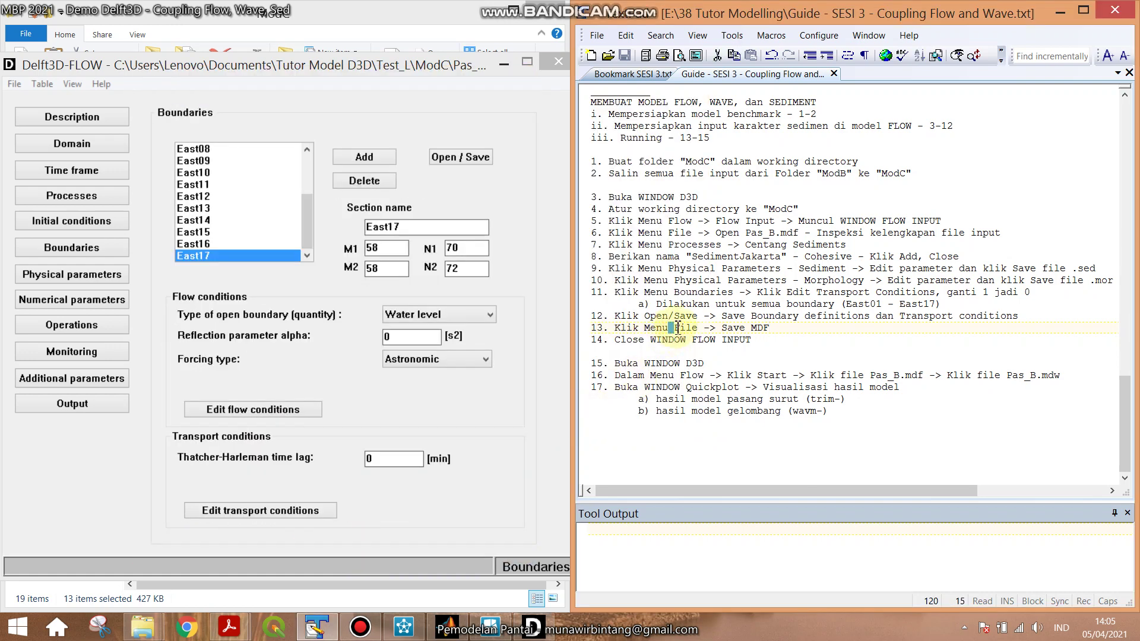
click(14, 84)
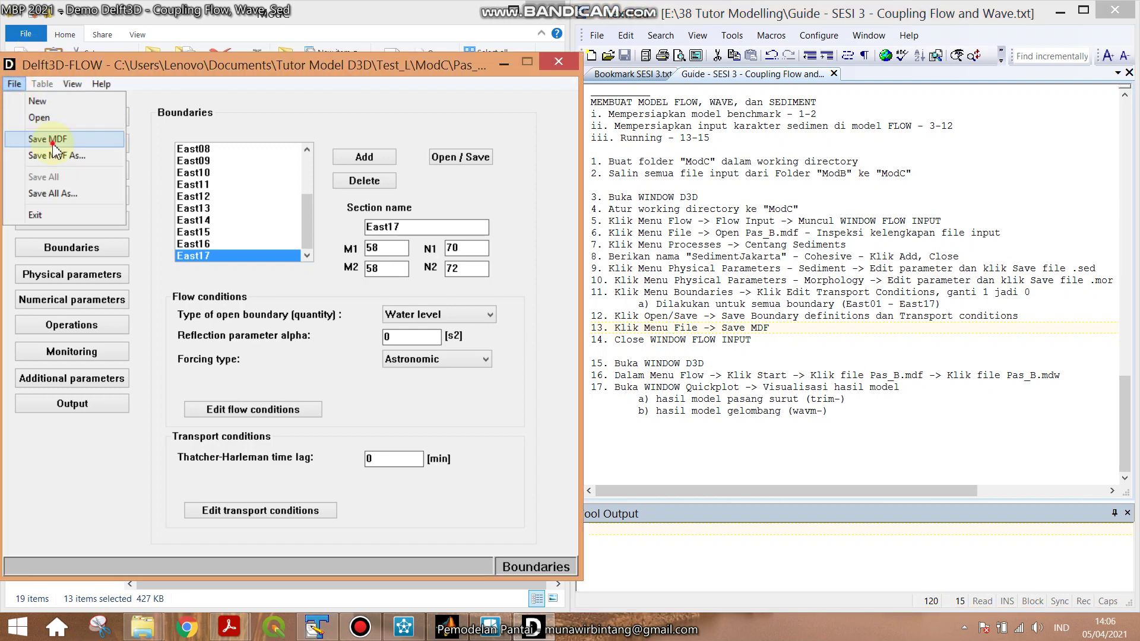
click(53, 142)
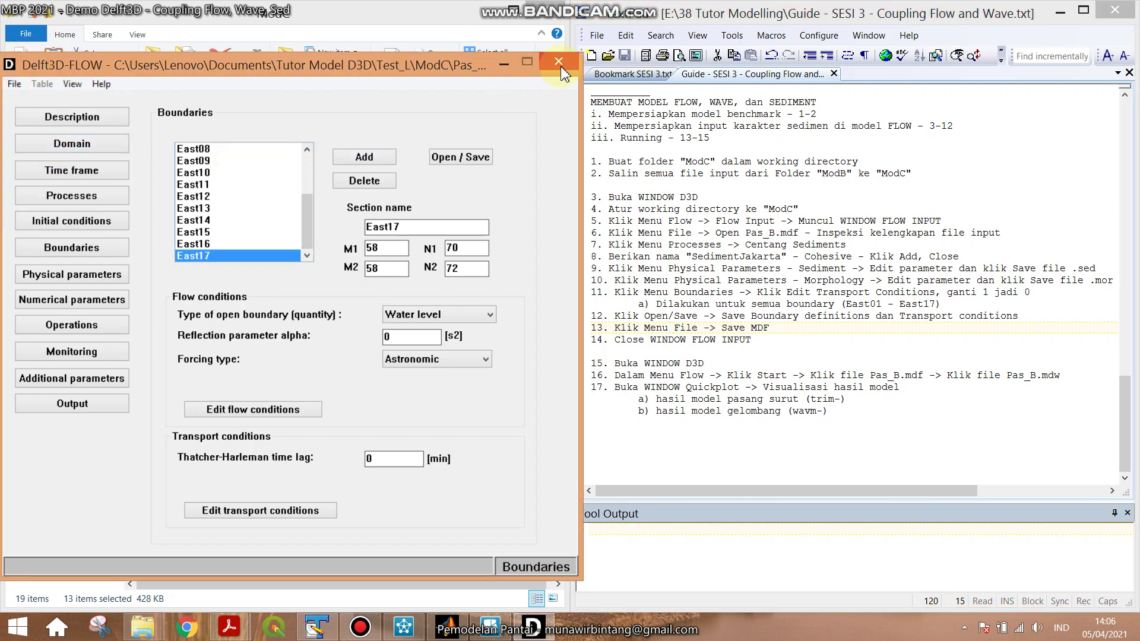
click(558, 62)
Start the coupled FLOW and WAVE simulation with Pas_B.mdf as the hydrodynamics input and Pas_B.mdw as the wave input.
click(713, 359)
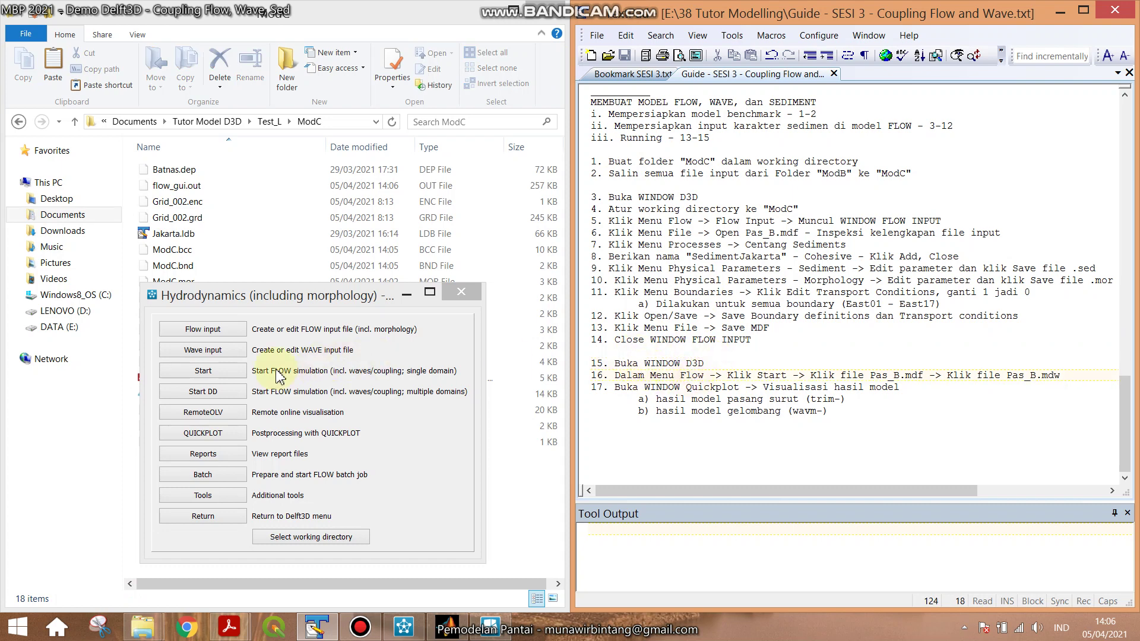
click(203, 371)
click(532, 203)
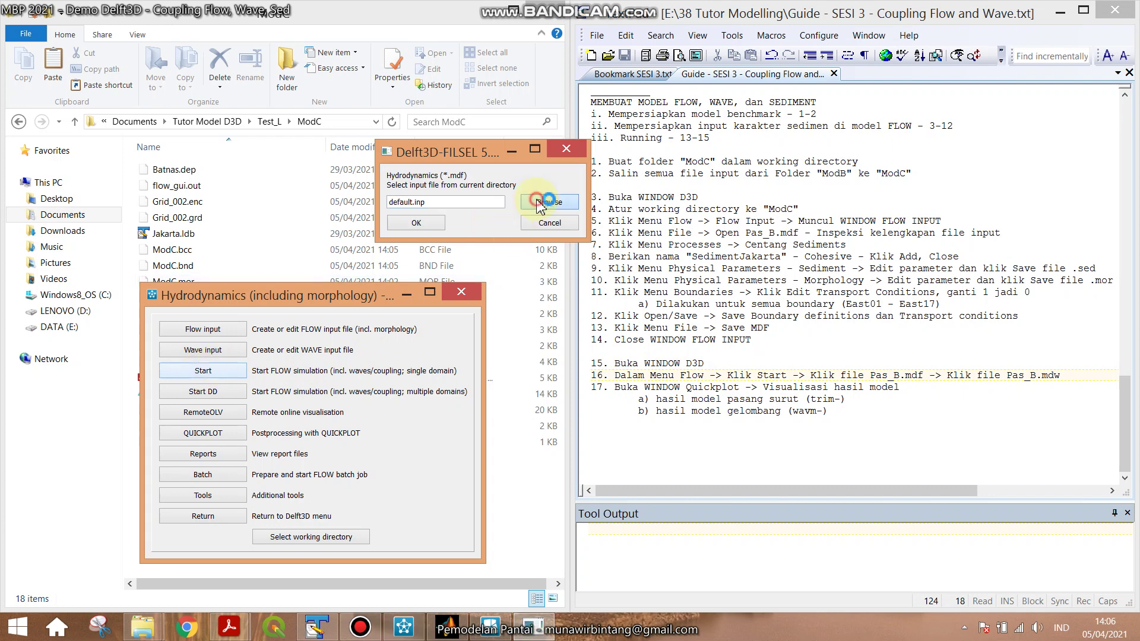
click(564, 289)
click(564, 289)
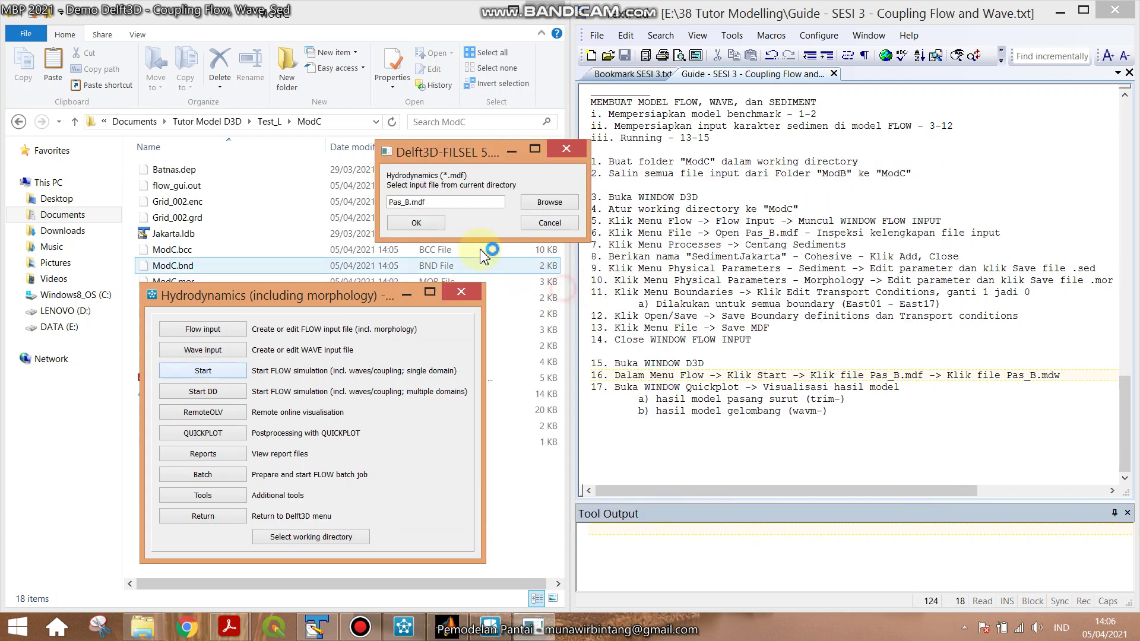
click(418, 224)
click(557, 203)
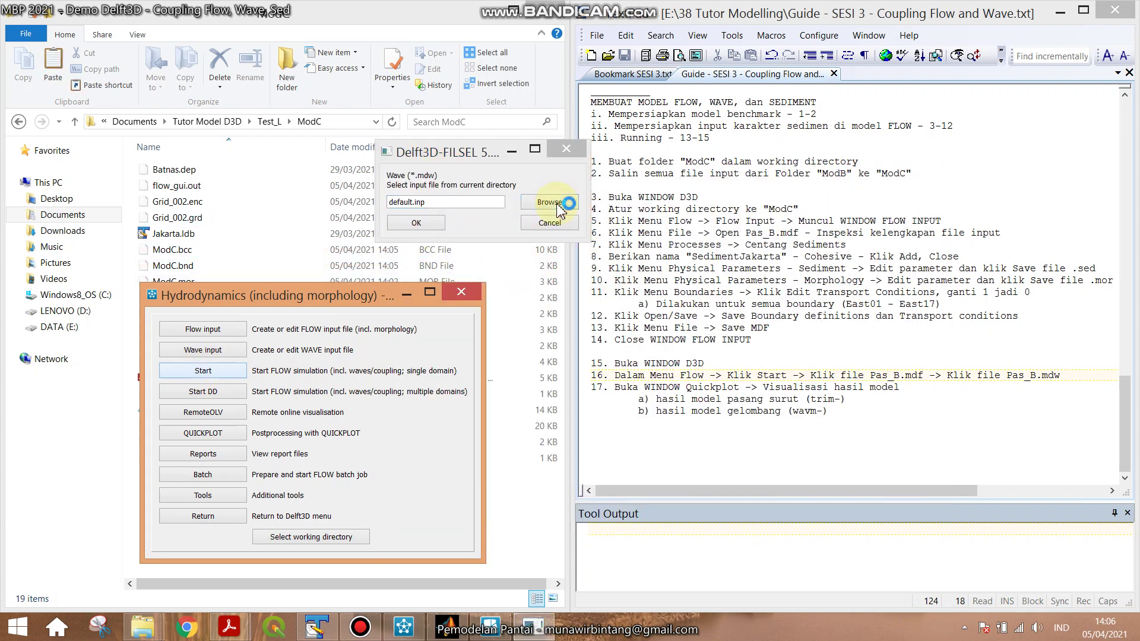
double_click(605, 273)
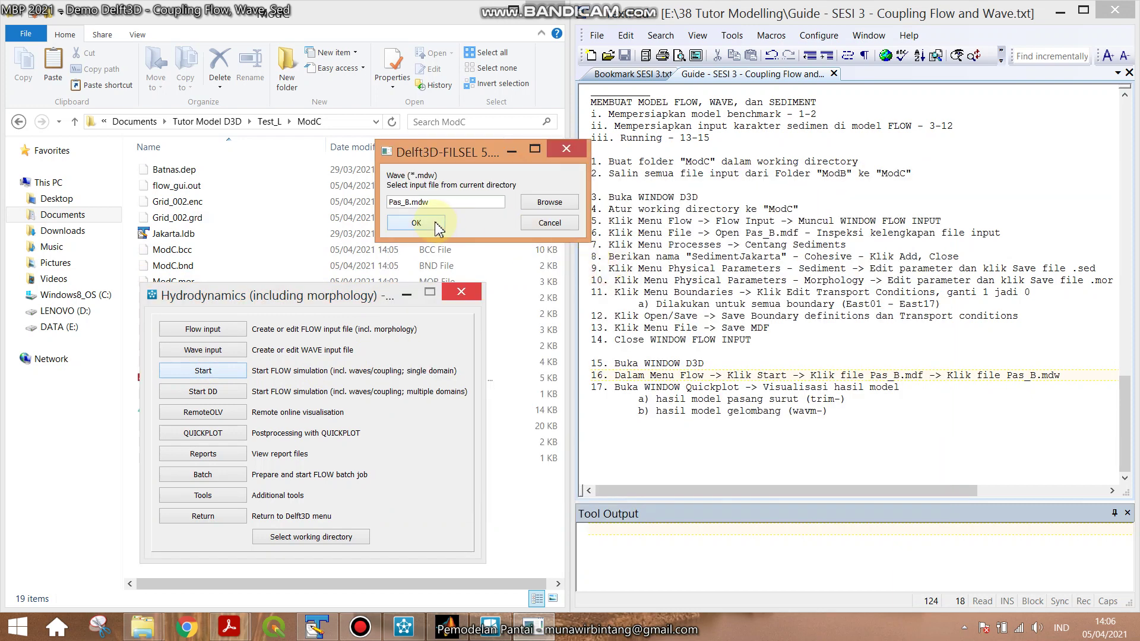
click(436, 224)
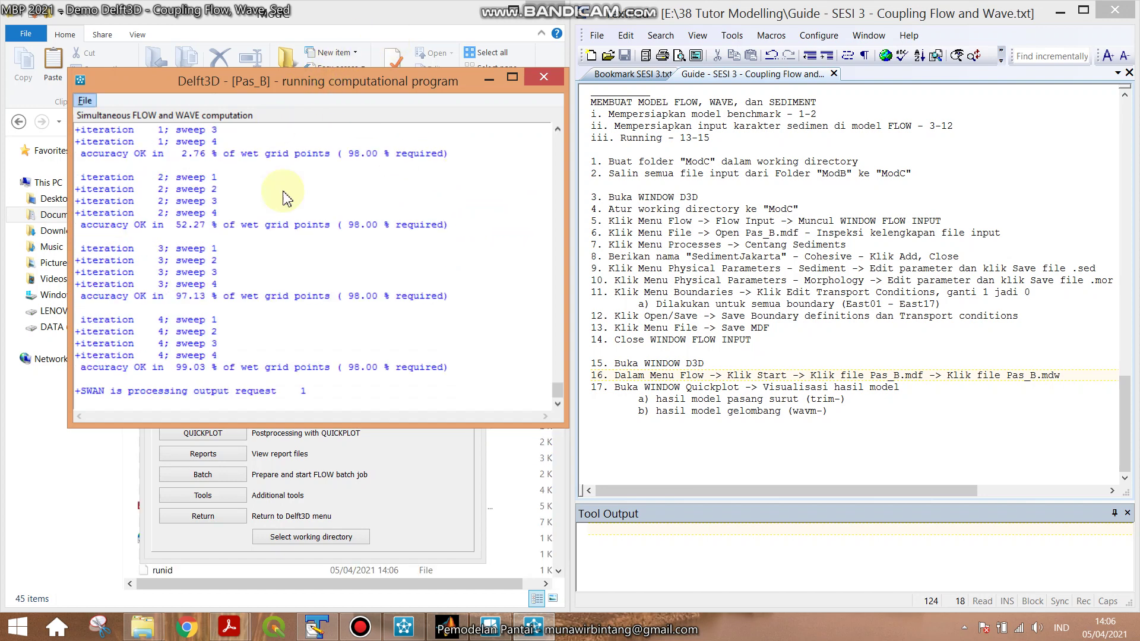
key(alt)
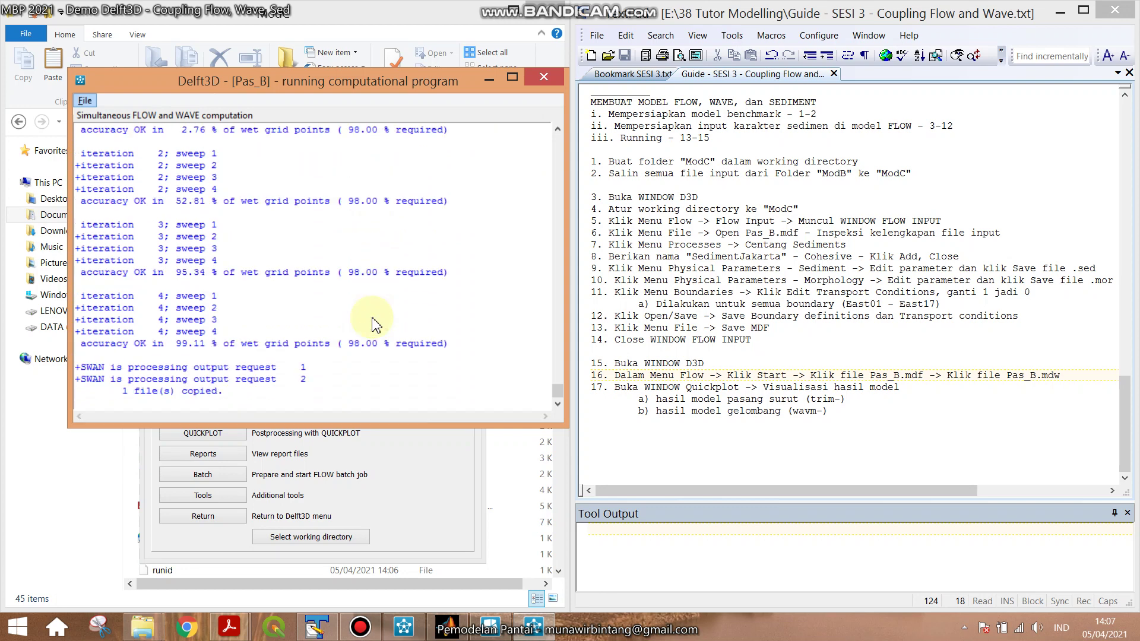
Minimise the running computation and look through the finished result files in Test_L's 2 Output_ModC folder.
click(488, 78)
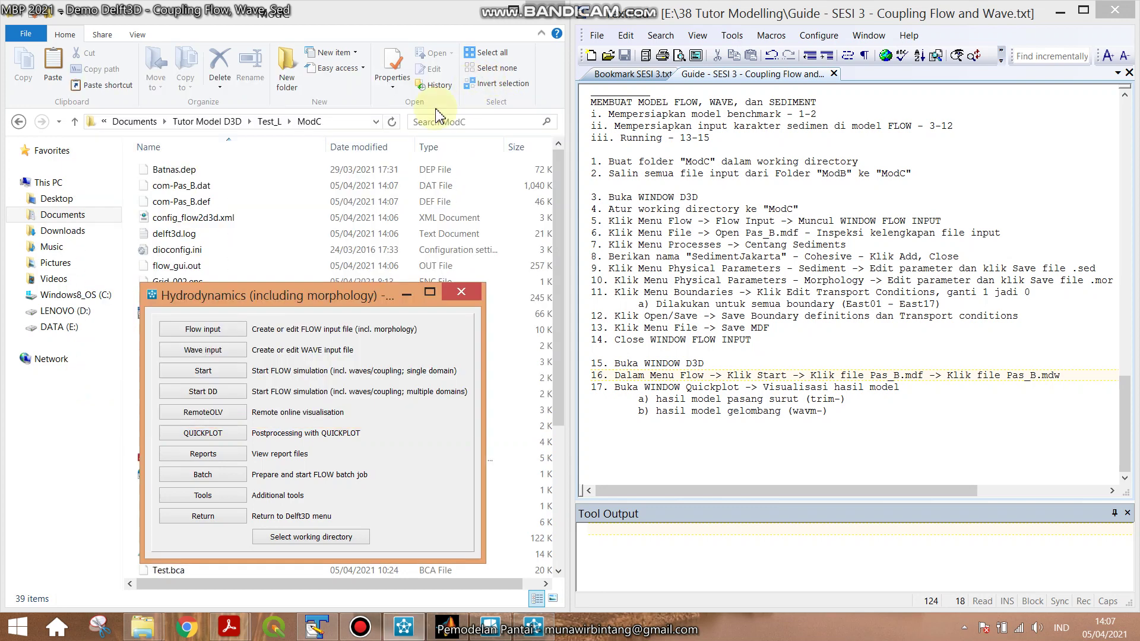
click(268, 122)
double_click(234, 218)
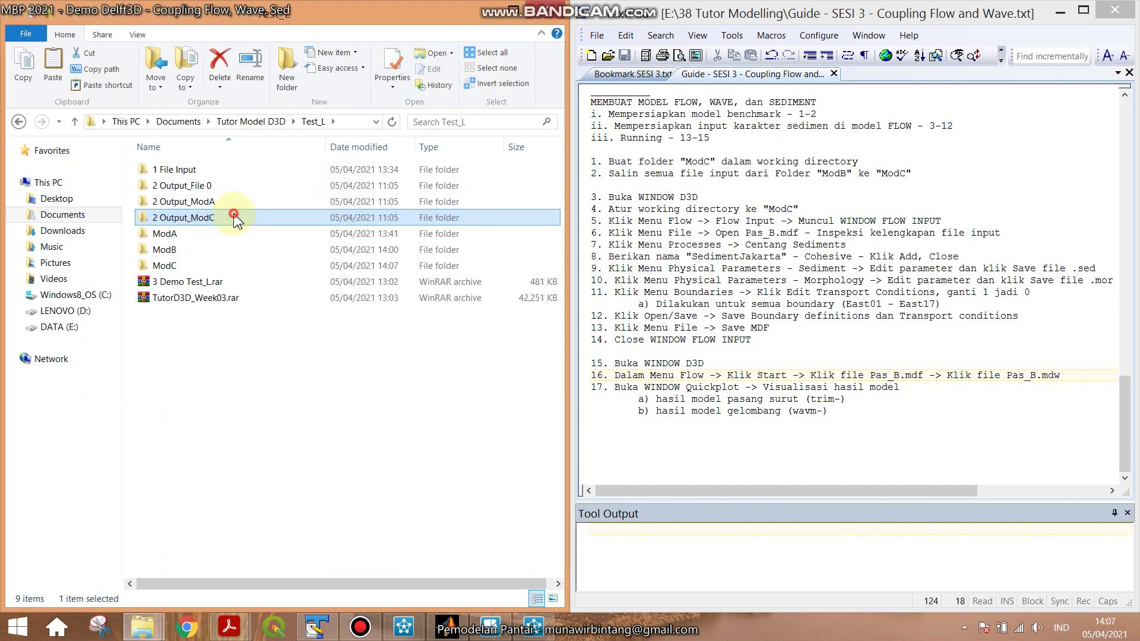
click(331, 456)
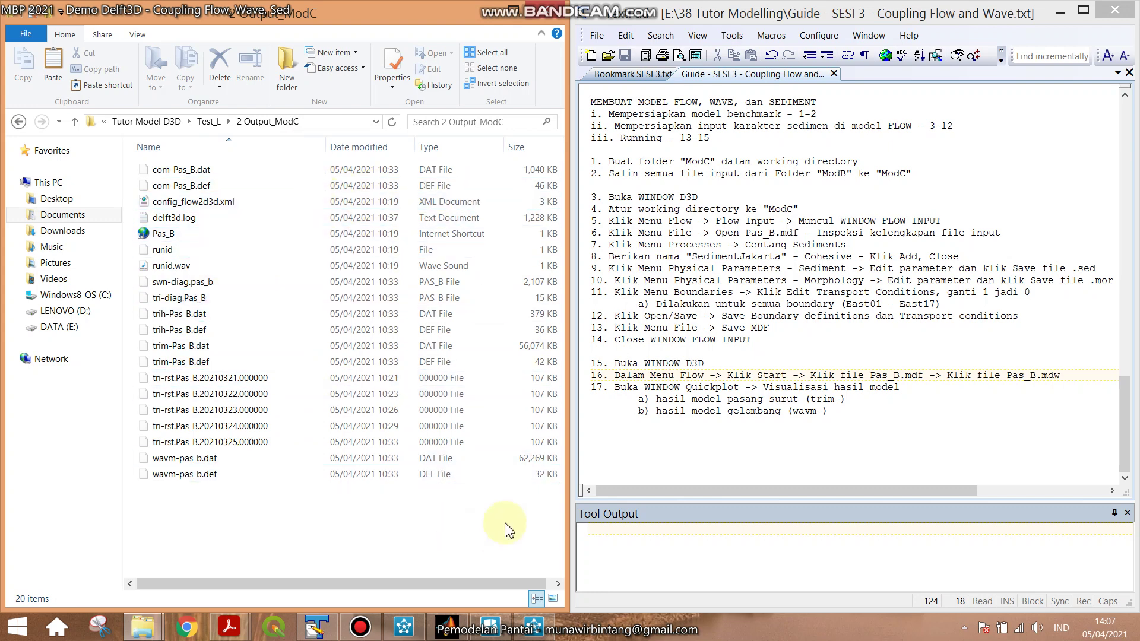
Switch to Delft3D-QUICKPLOT and select the sedimentjakarta quantity from trim-Pas_B.dat of 2 Output_ModC.
click(448, 634)
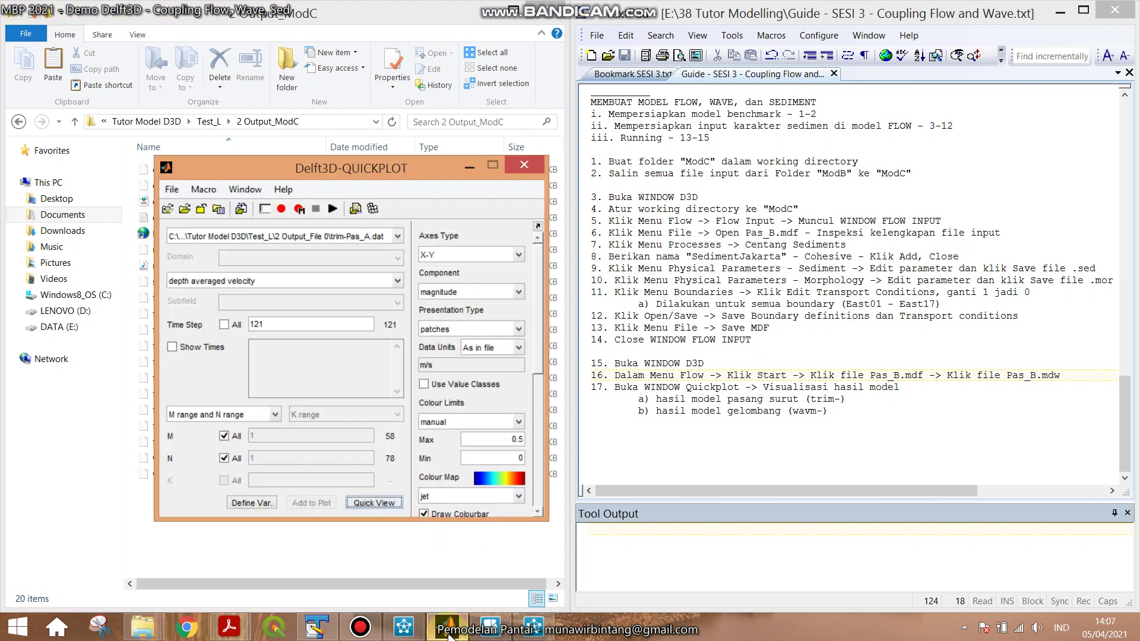
click(214, 240)
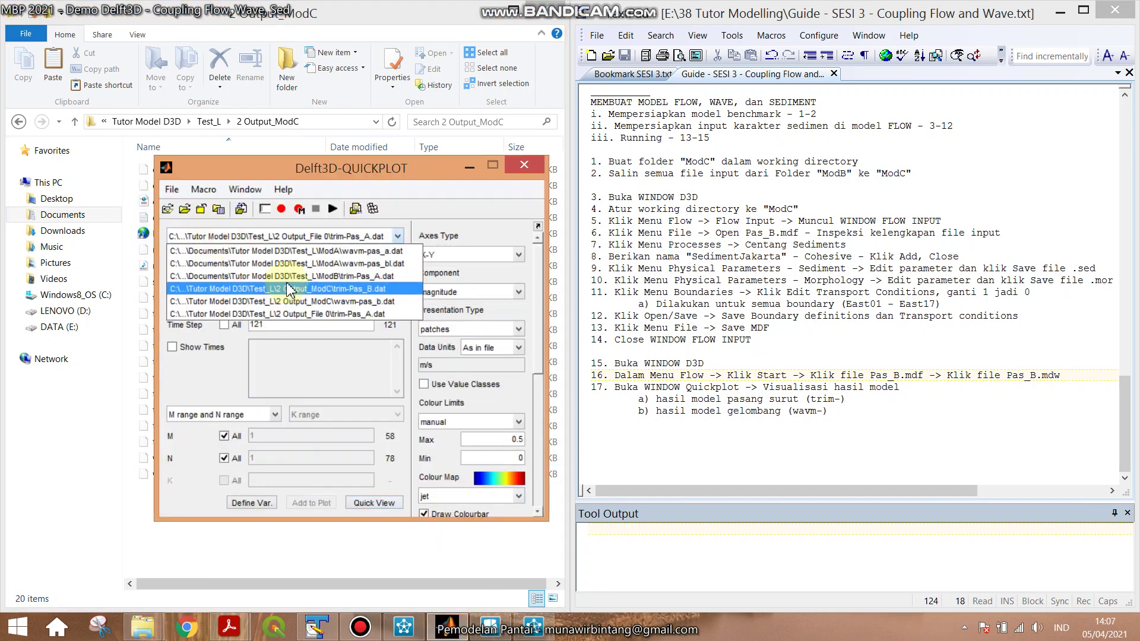
click(358, 290)
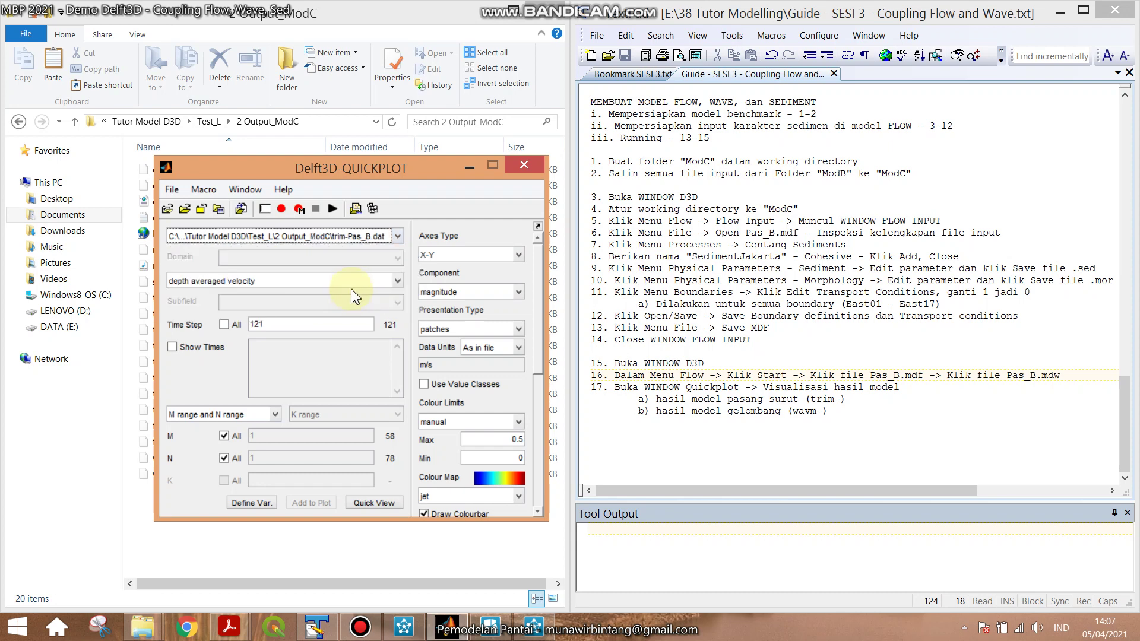
click(357, 281)
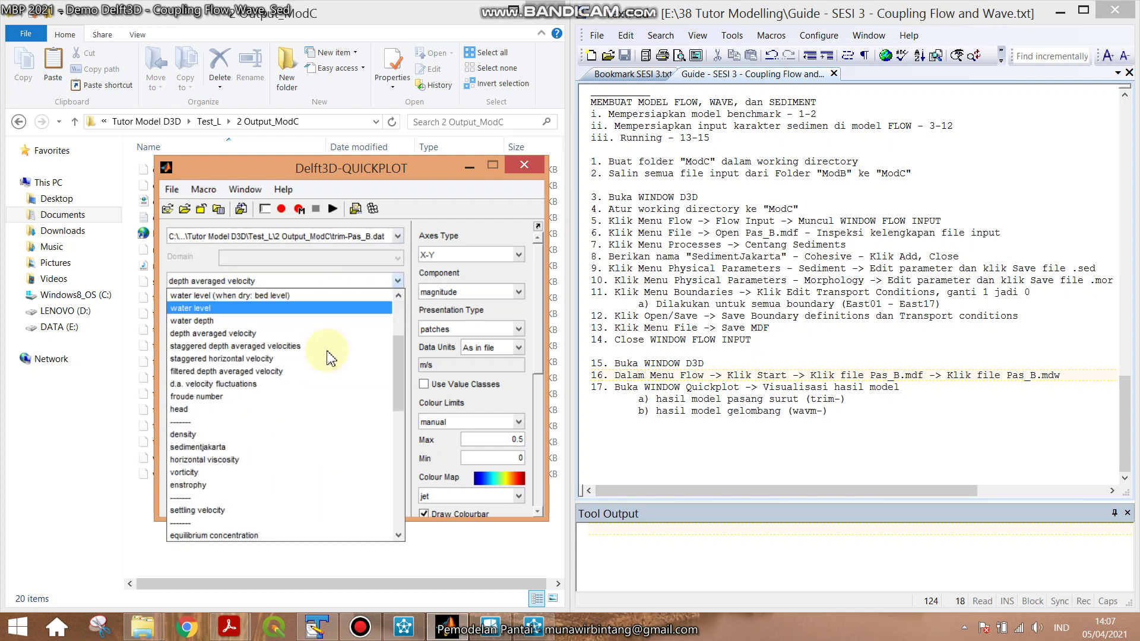
click(270, 454)
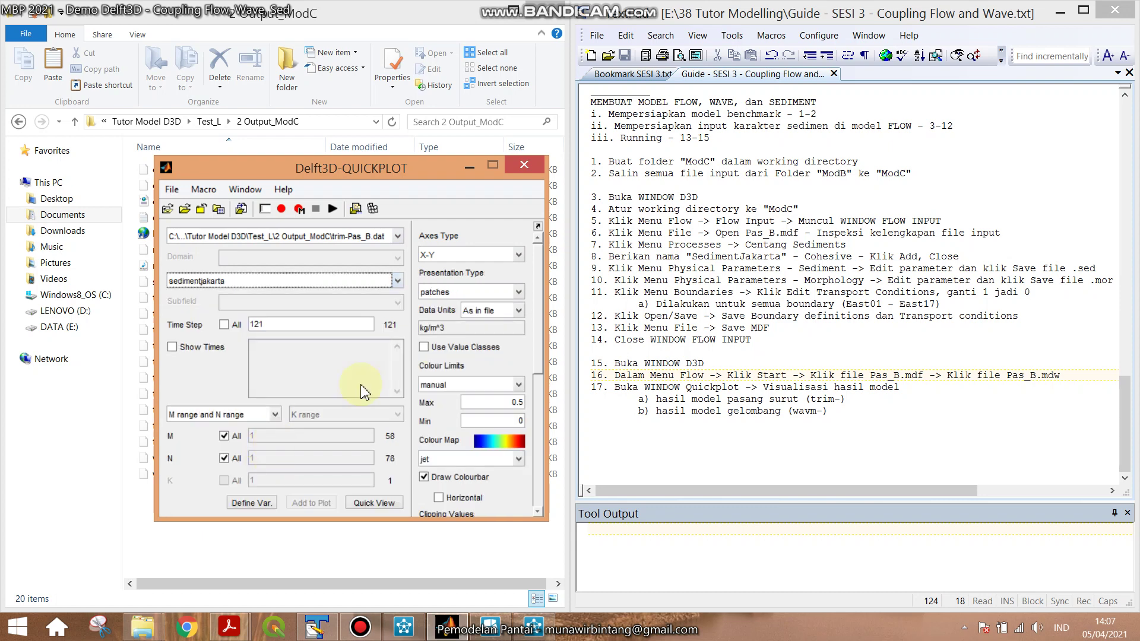
Set the colour limits to automatic and plot sedimentjakarta at time step 121 in a quick view.
click(481, 386)
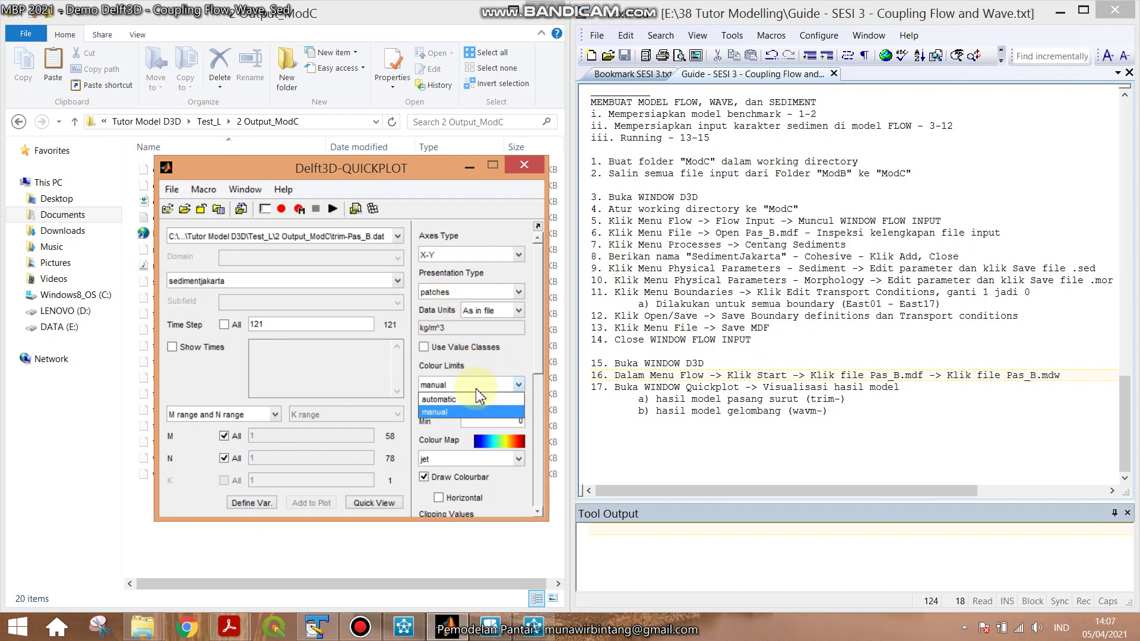
click(472, 399)
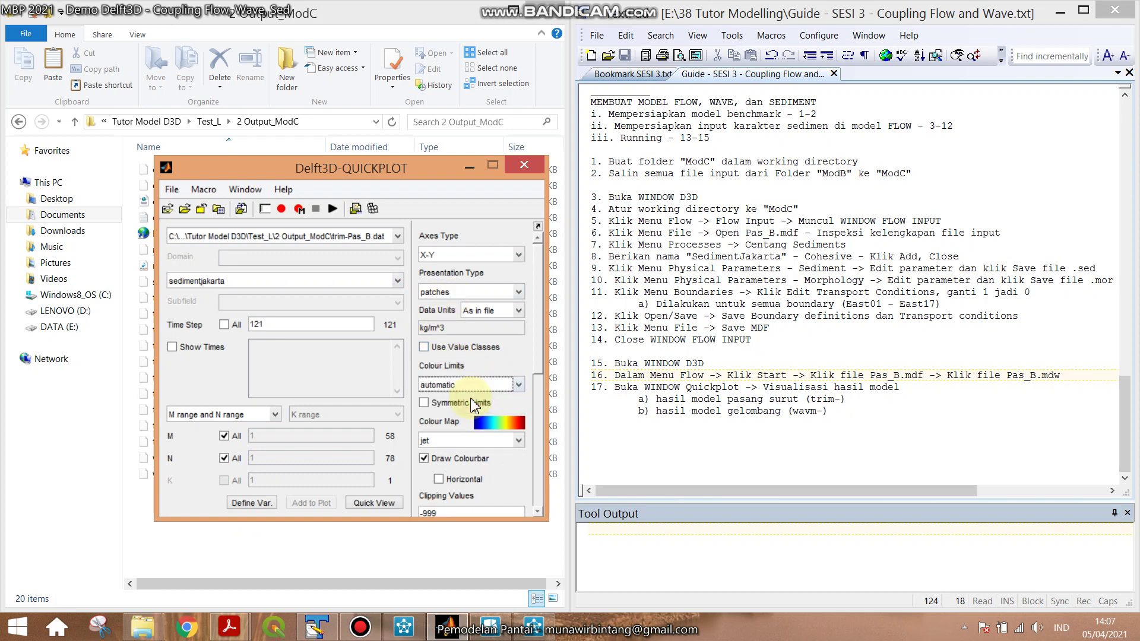
click(380, 503)
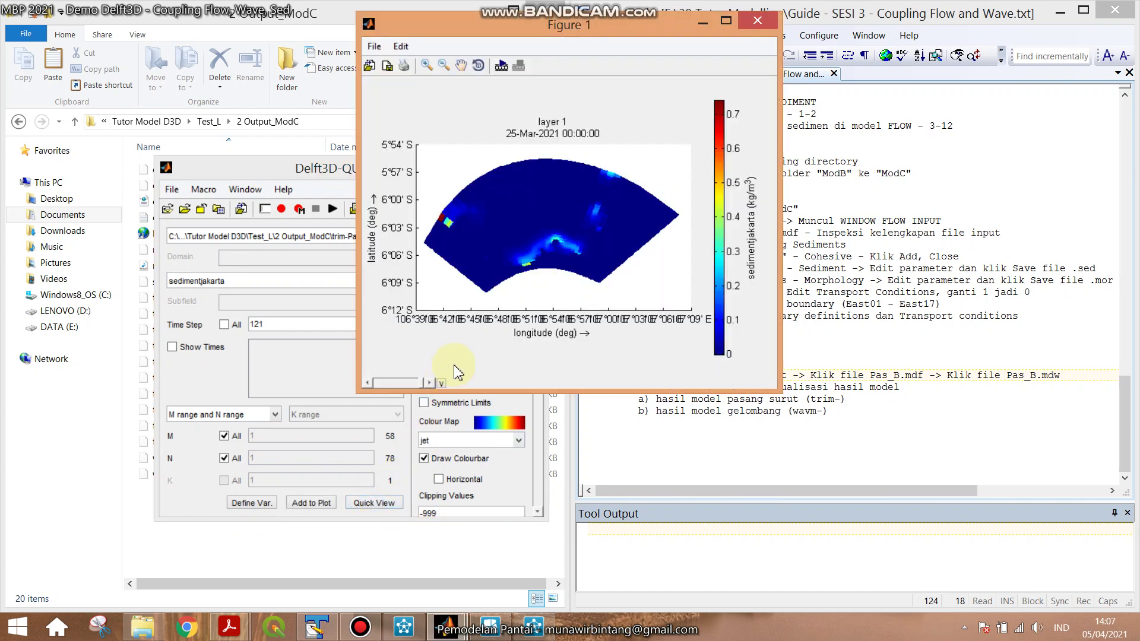
Step the sedimentjakarta plot back in time to 23-Mar-2021 08:00:00 to examine how the sediment concentration changes.
click(397, 383)
click(395, 383)
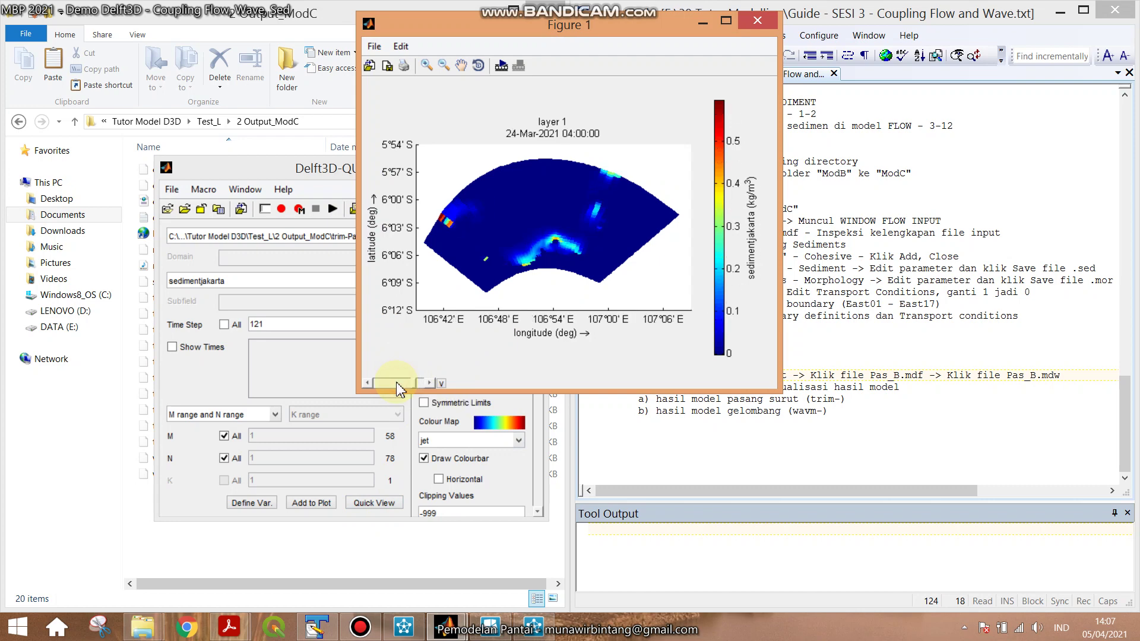
click(394, 384)
click(391, 385)
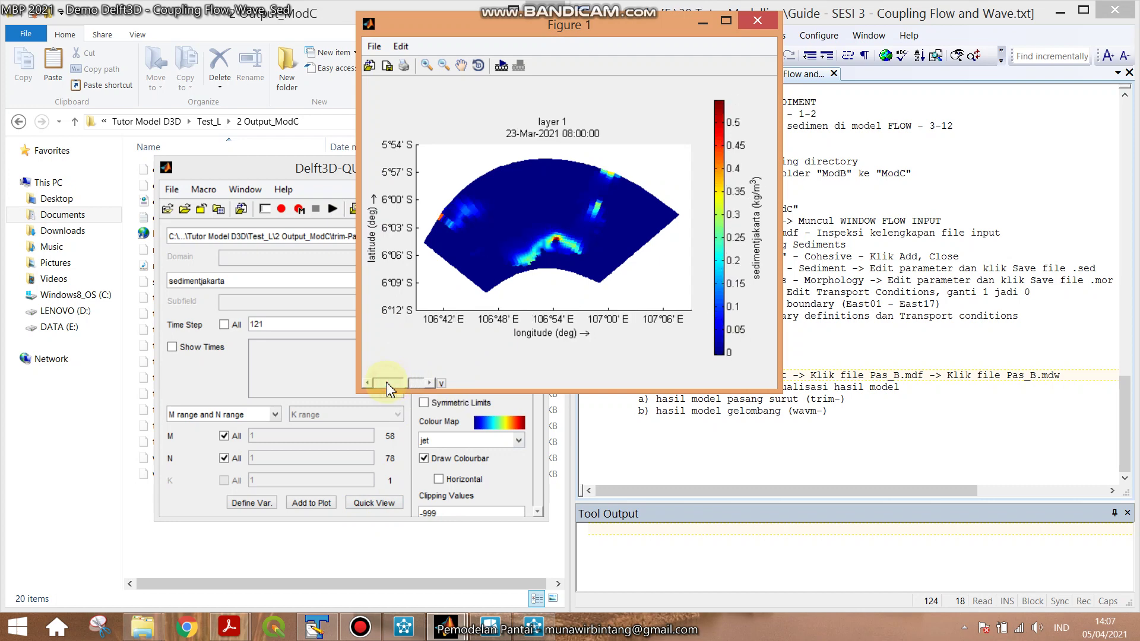
Step the sedimentjakarta plot back in time to 20-Mar-2021 20:00:00 to examine the earlier sediment concentrations.
click(386, 383)
click(386, 384)
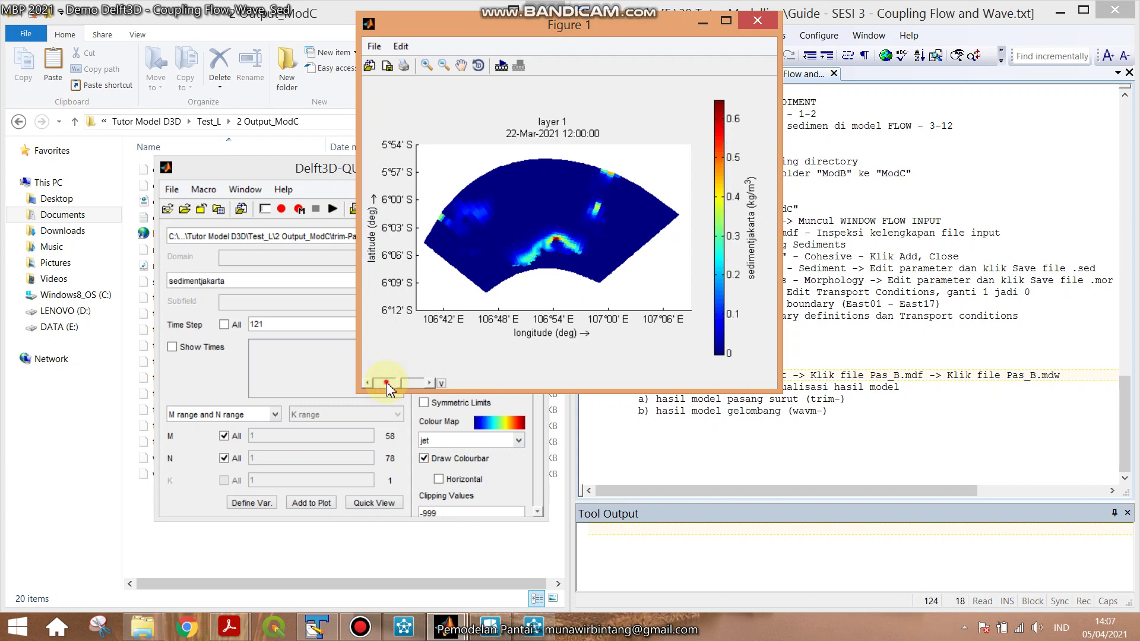
click(386, 383)
click(384, 383)
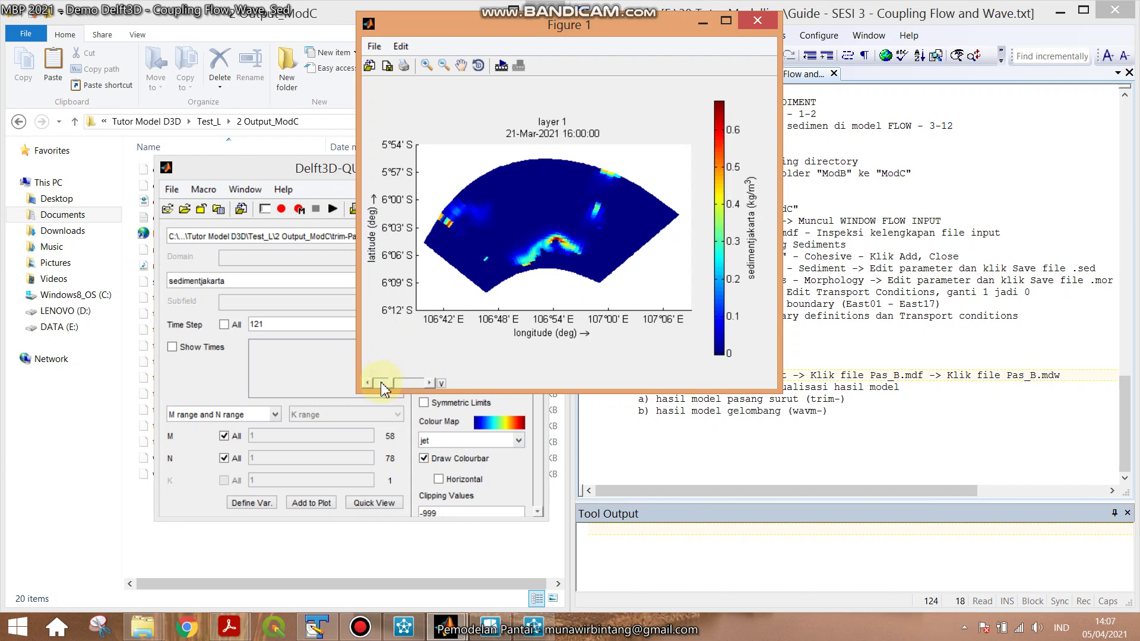
click(382, 384)
click(381, 383)
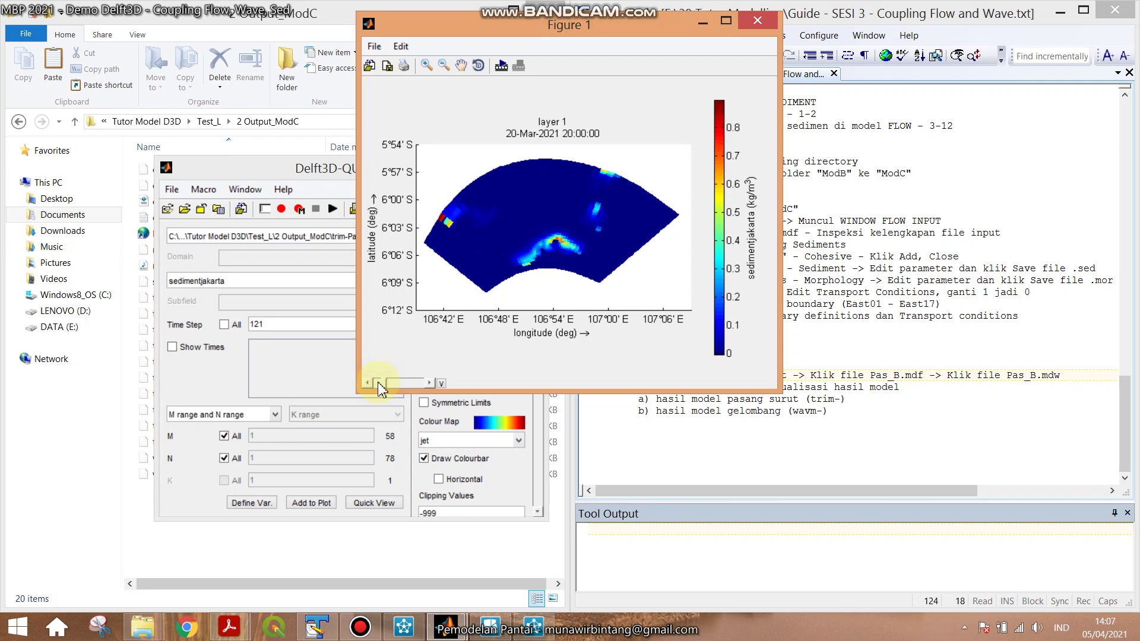
Advance the sedimentjakarta plot to 23-Mar-2021 18:00:00 to examine the sediment spread, and close the figure.
click(407, 384)
click(413, 384)
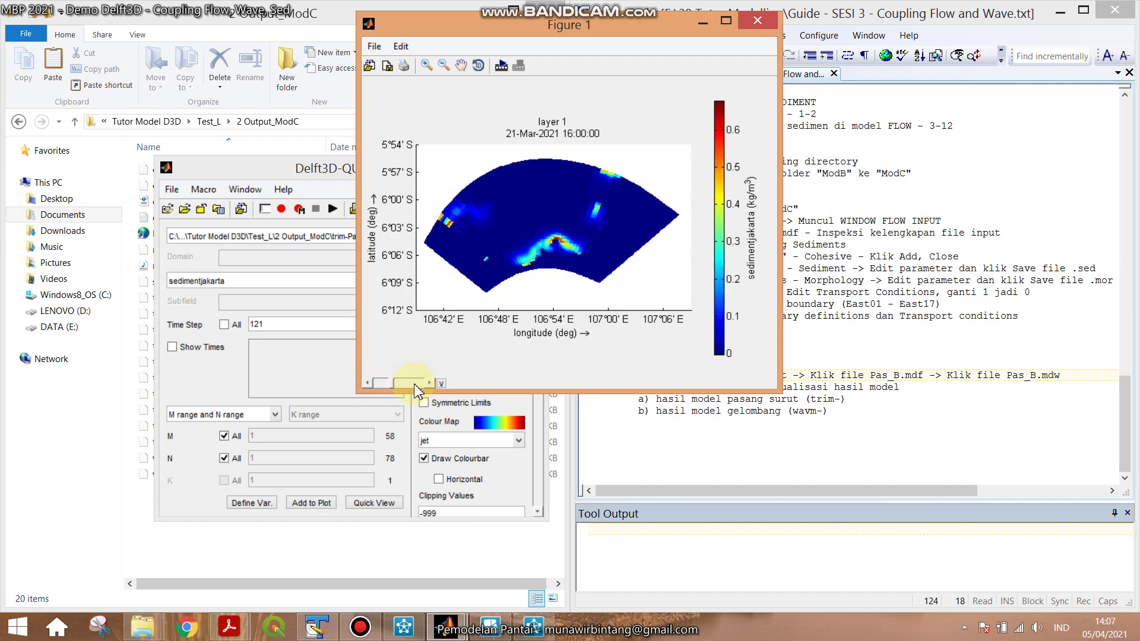
click(418, 384)
click(418, 384)
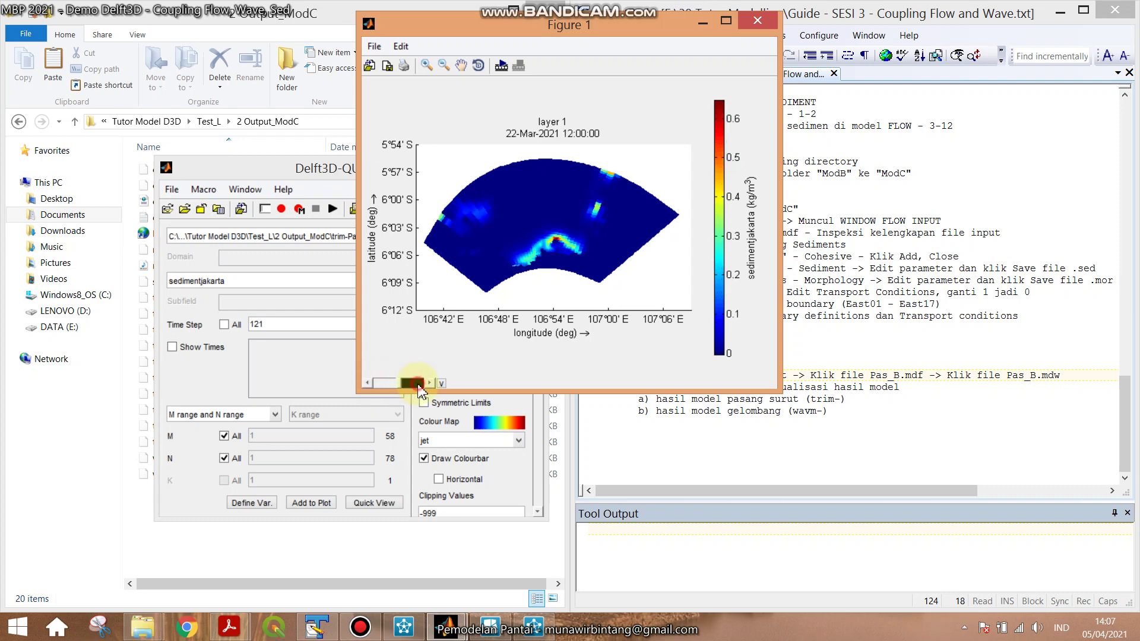
click(418, 385)
click(418, 384)
click(419, 384)
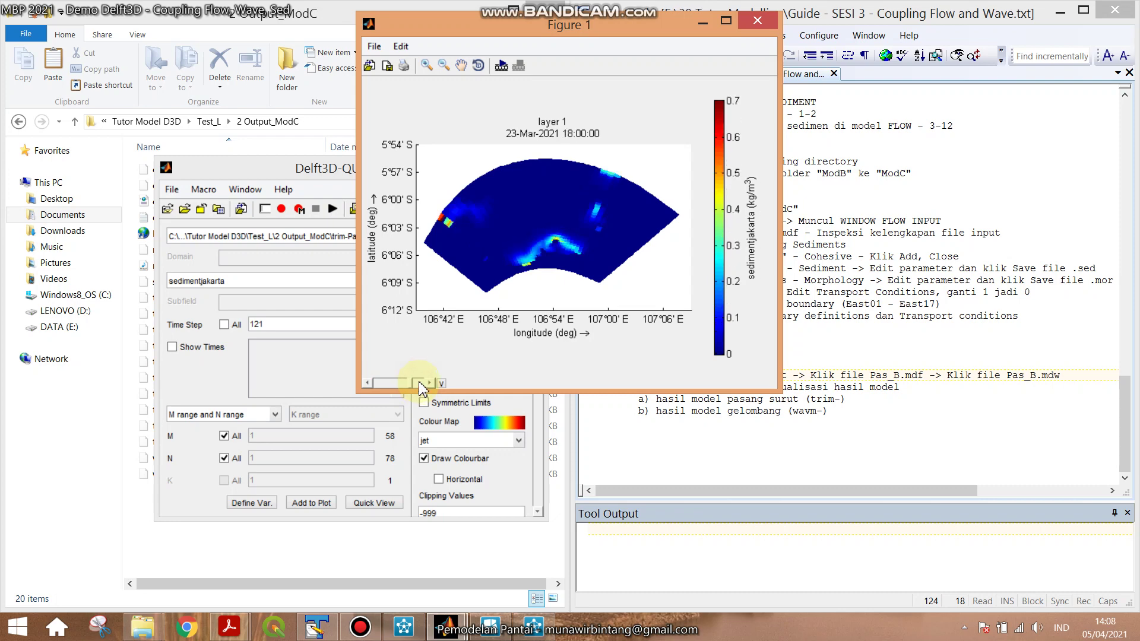
click(749, 23)
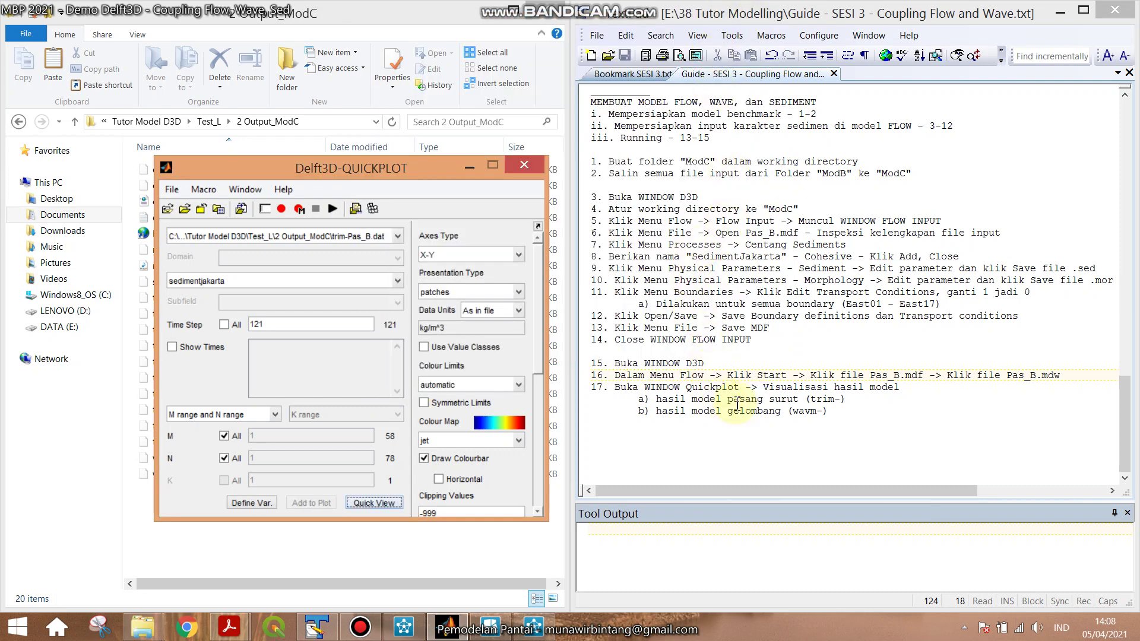
Select the cum. erosion/sedimentation quantity of trim-Pas_B.dat and plot it at time step 121 in a quick view.
click(356, 281)
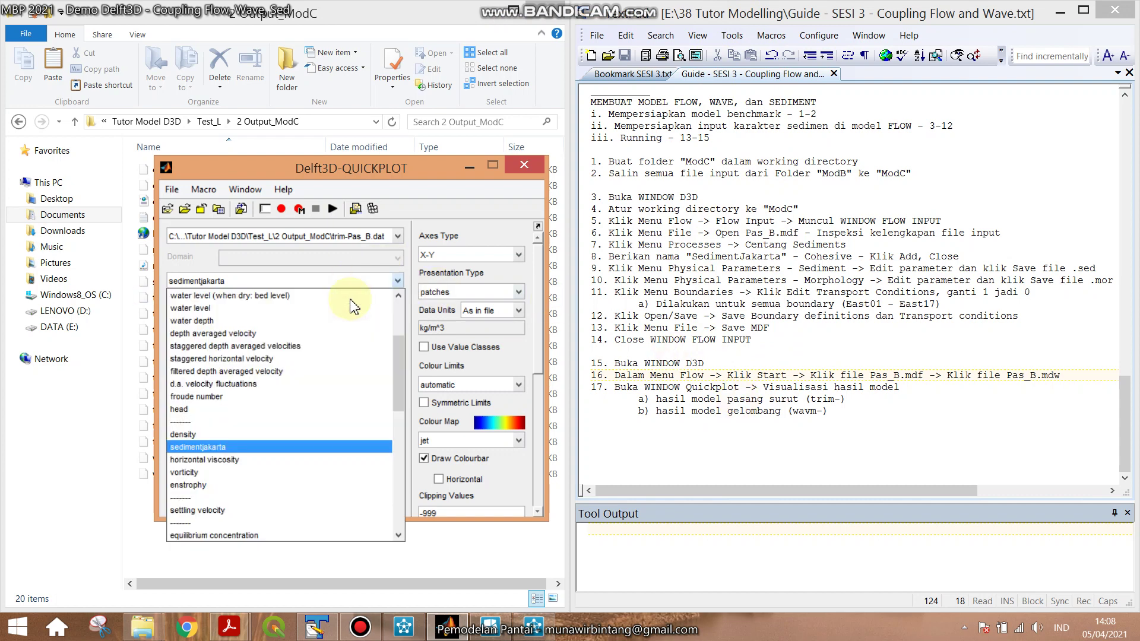
scroll(313, 456, down, 4)
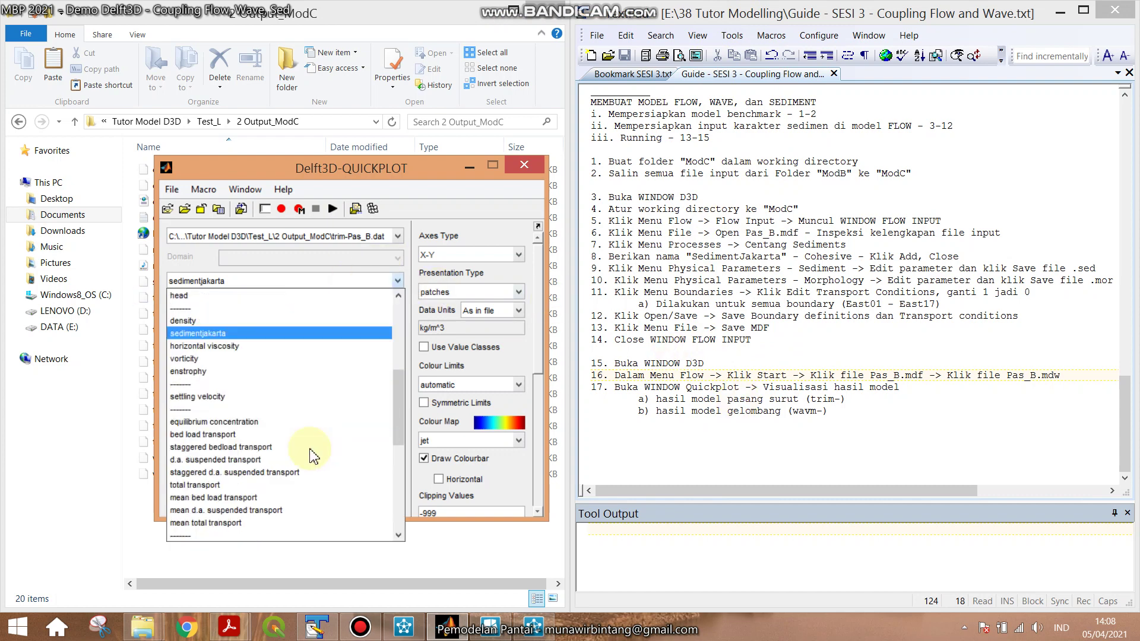
scroll(305, 451, down, 2)
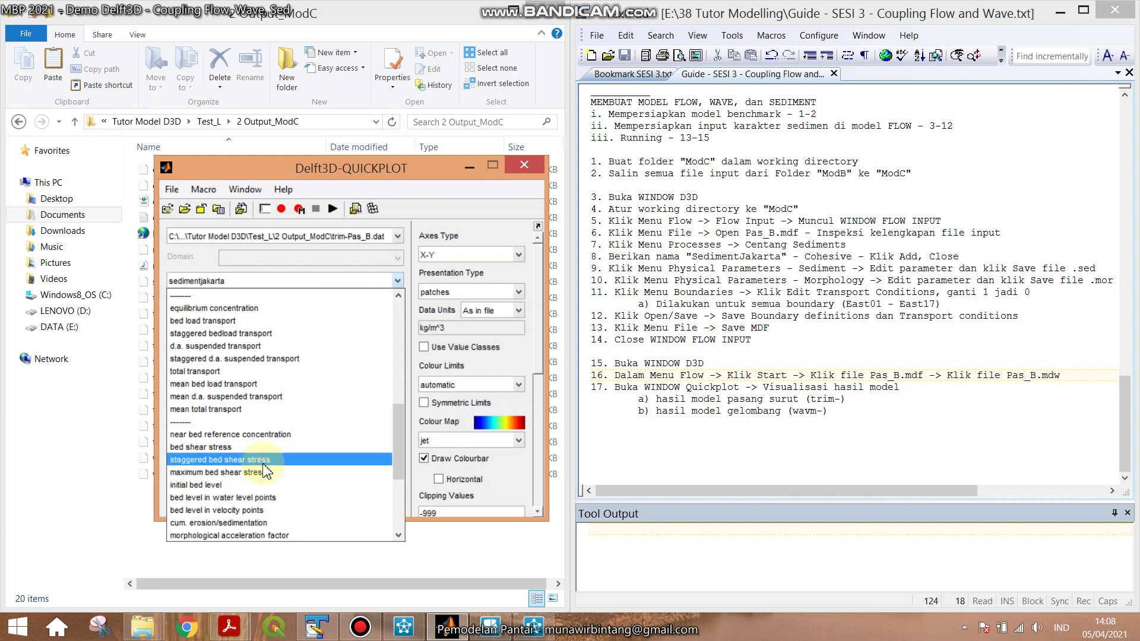
click(238, 523)
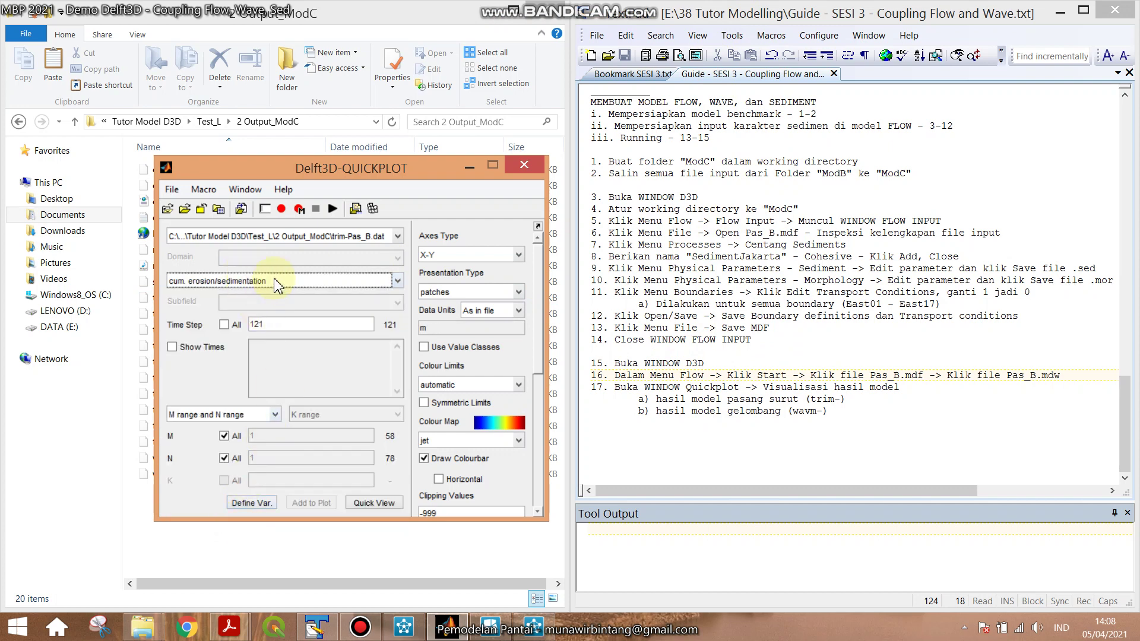
click(387, 507)
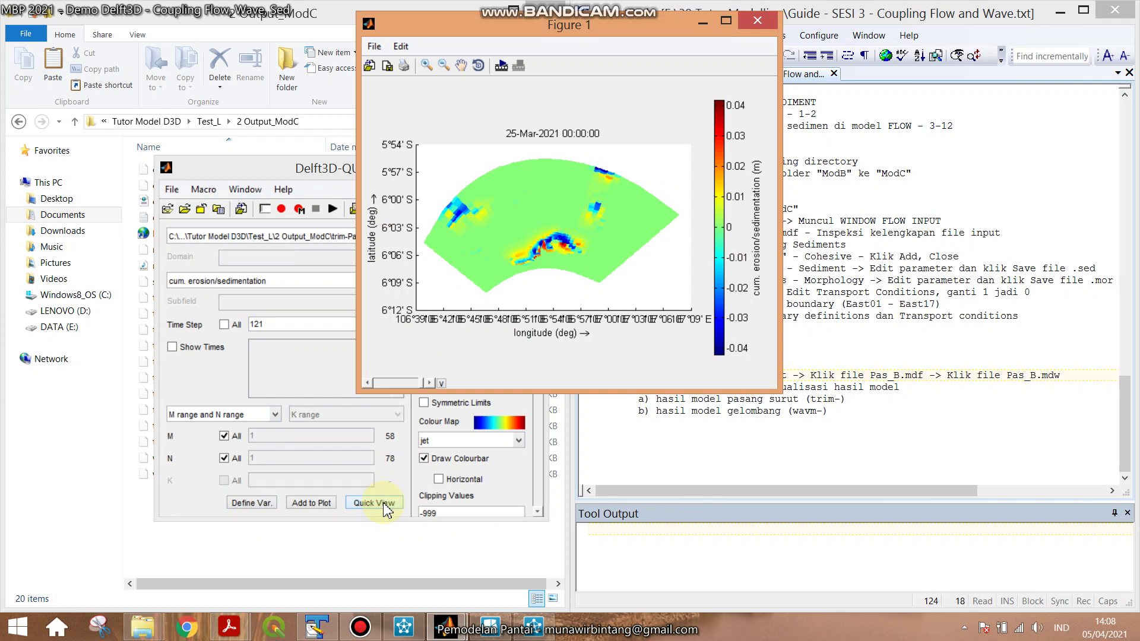
Maximise the erosion/sedimentation figure and move its time back to 20-Mar-2021 22:00:00.
click(725, 21)
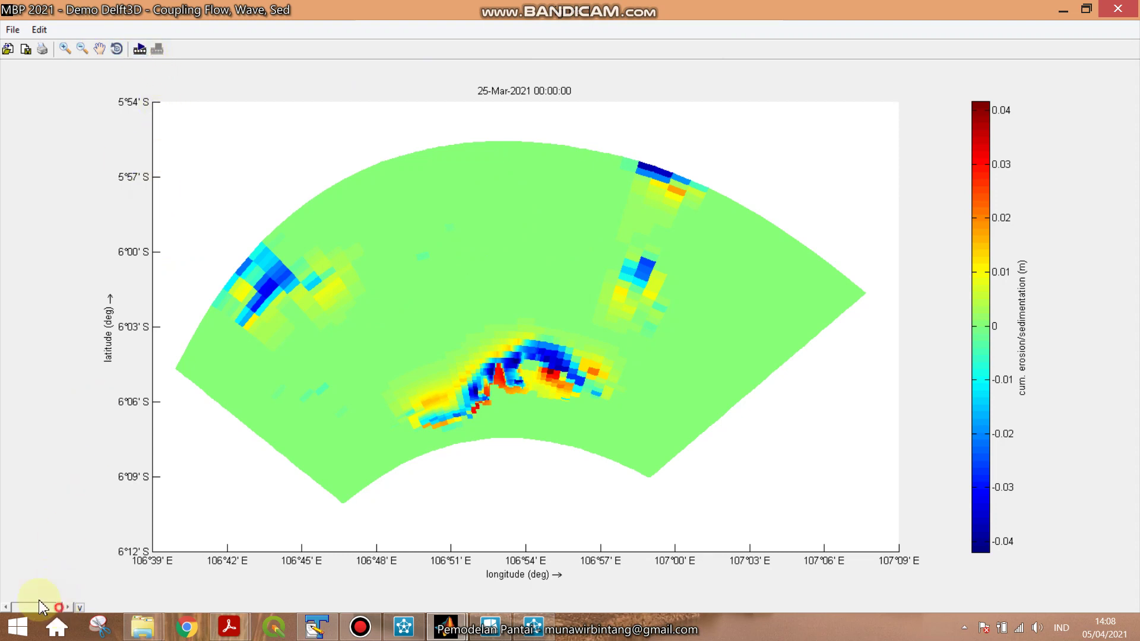
click(15, 607)
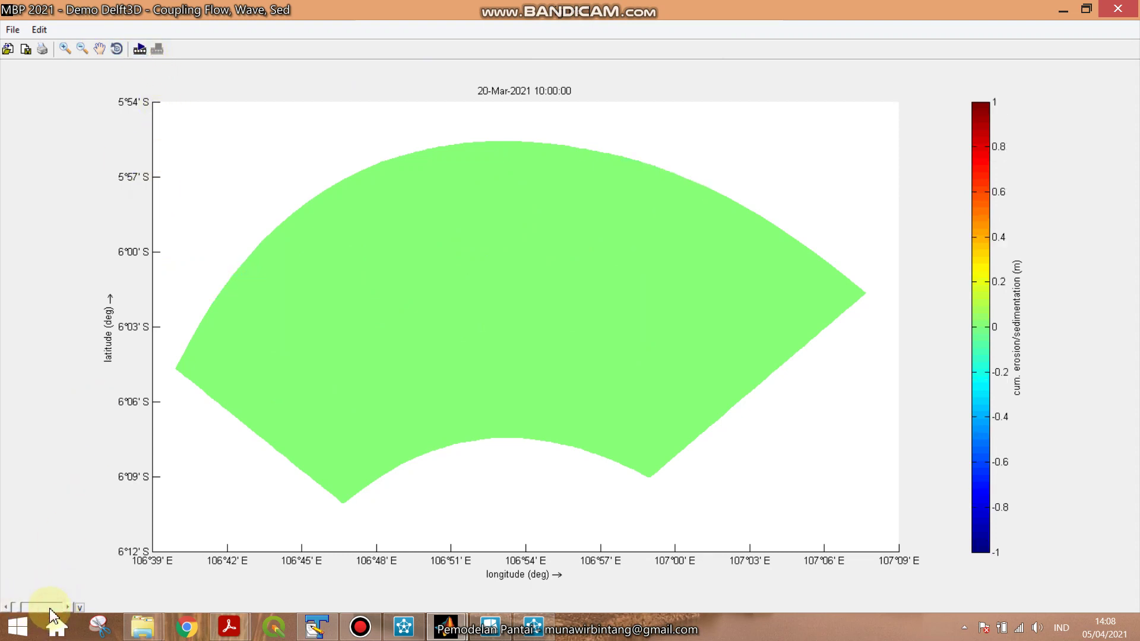
click(50, 608)
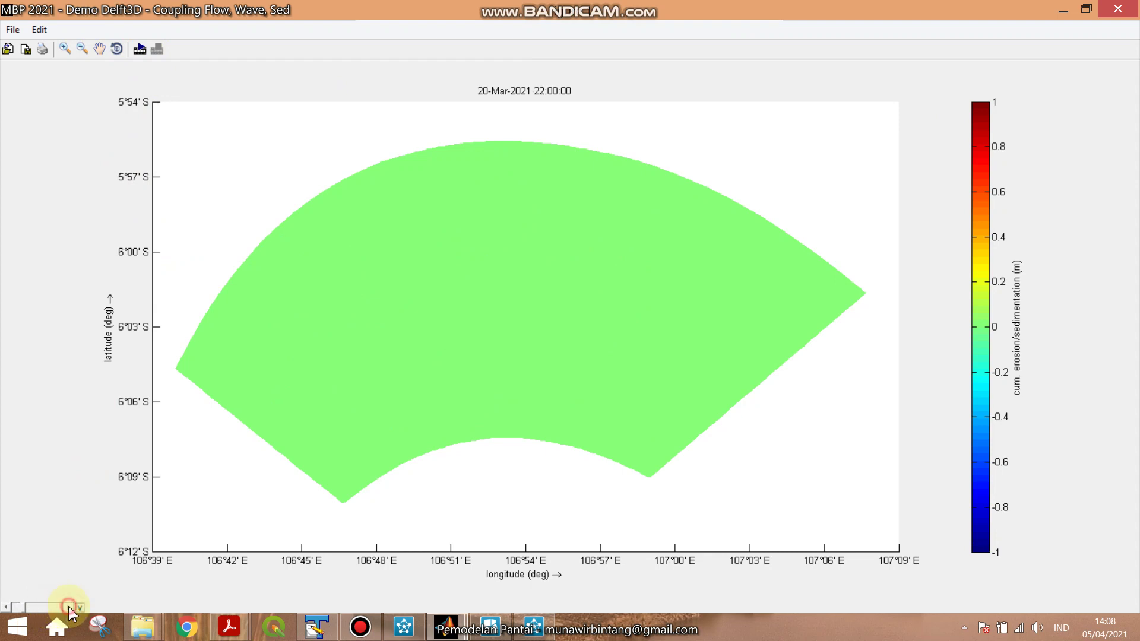
Advance the erosion/sedimentation plot one time step at a time to 21-Mar-2021 14:00:00 to examine how the bed changes.
click(71, 608)
click(71, 608)
click(71, 608)
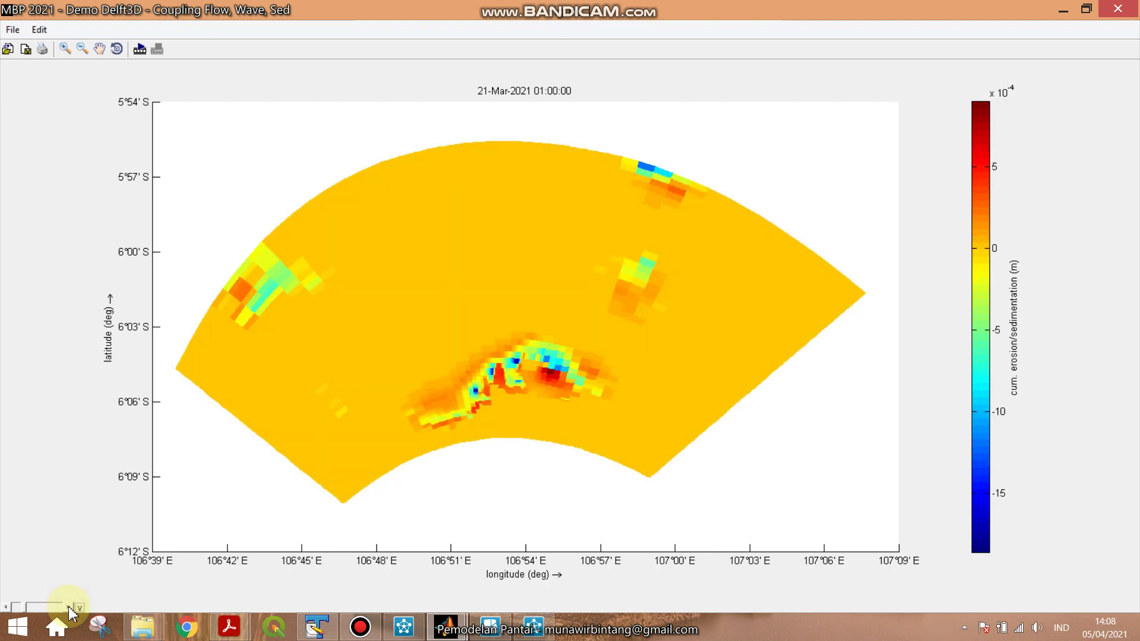
click(71, 608)
click(70, 608)
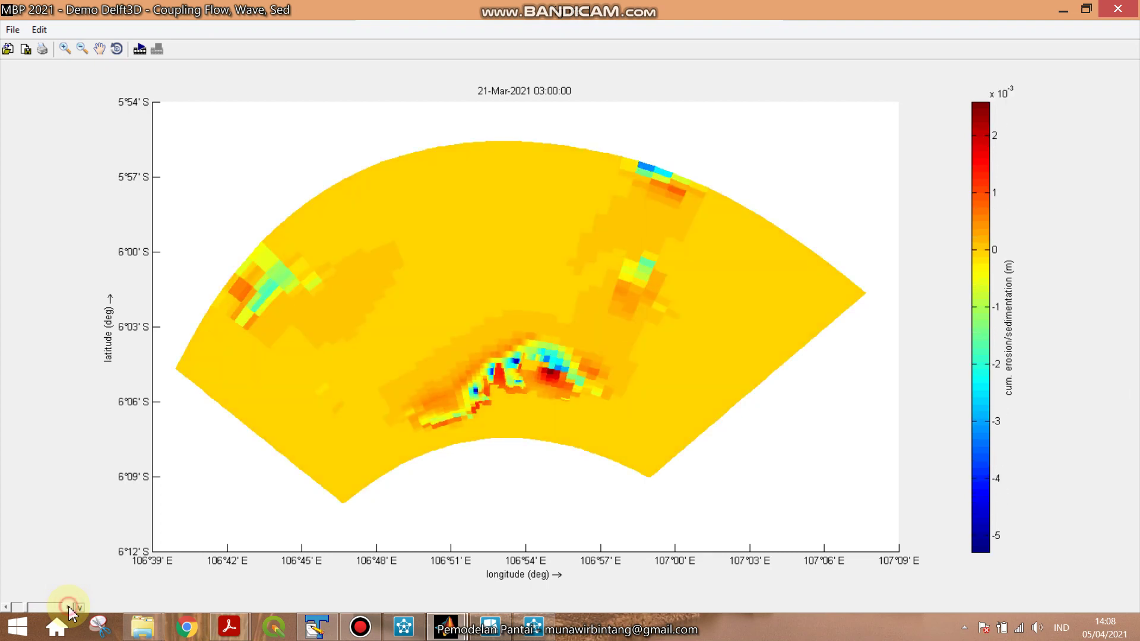
click(71, 608)
click(71, 608)
click(70, 608)
click(71, 608)
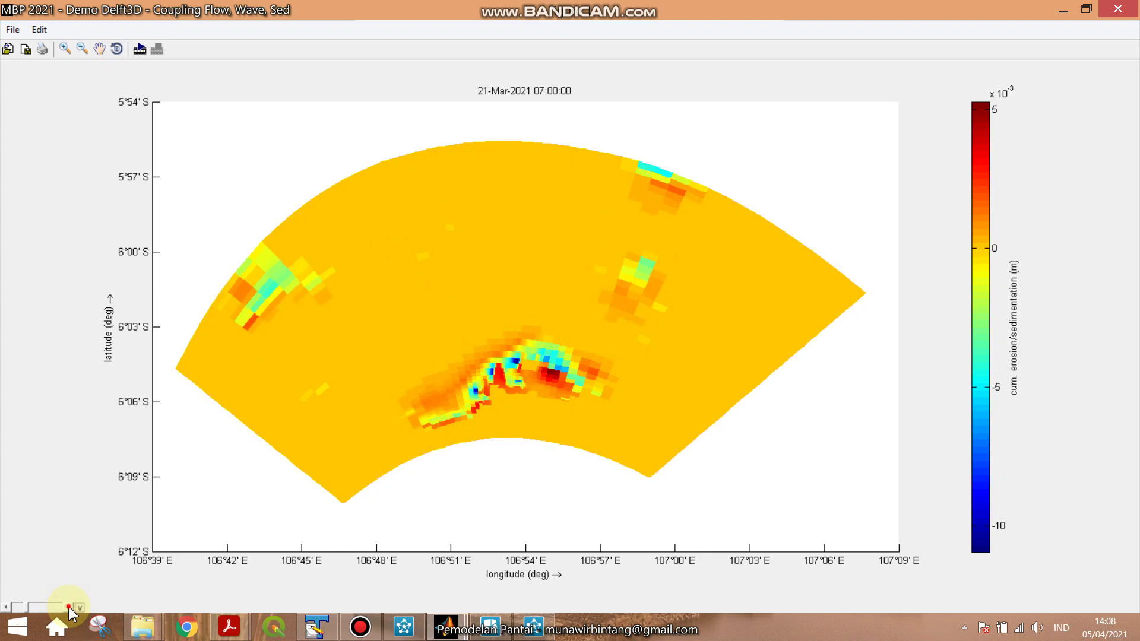
click(70, 608)
click(71, 608)
click(70, 608)
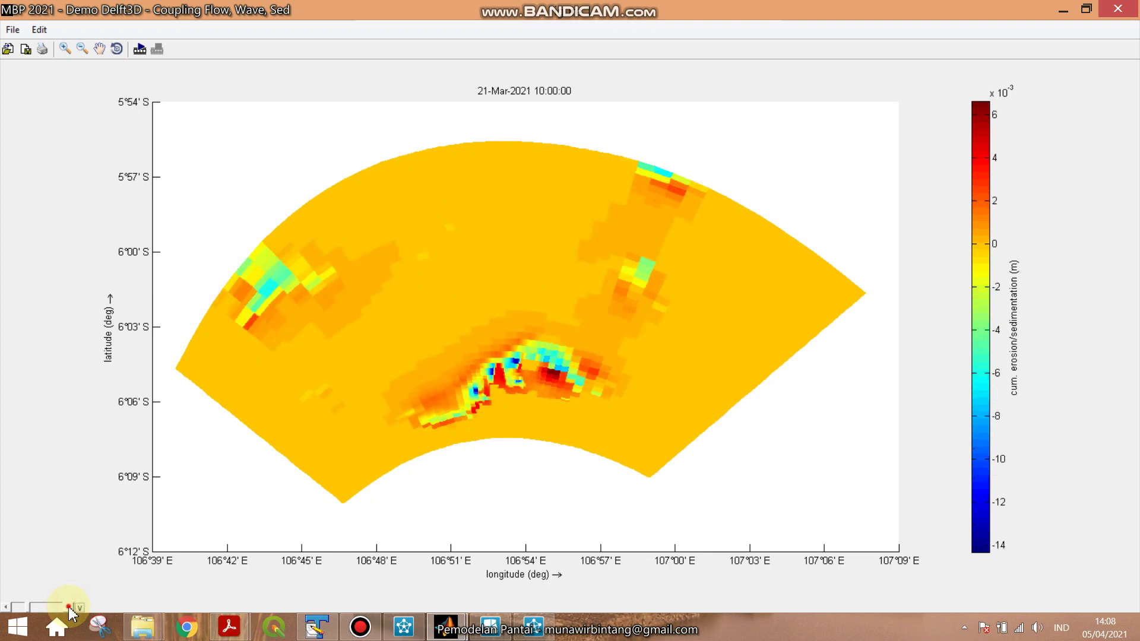
click(70, 608)
click(71, 608)
click(71, 608)
click(70, 607)
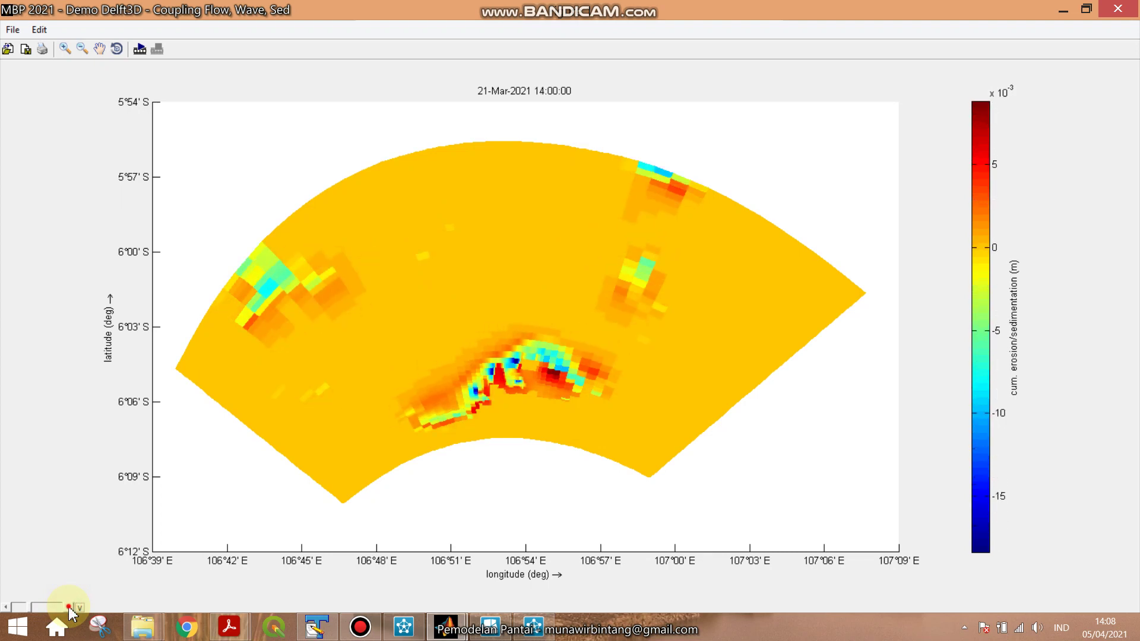
Animate the erosion/sedimentation plot over steps 25:121 with no output, and end the animation after viewing it.
click(139, 49)
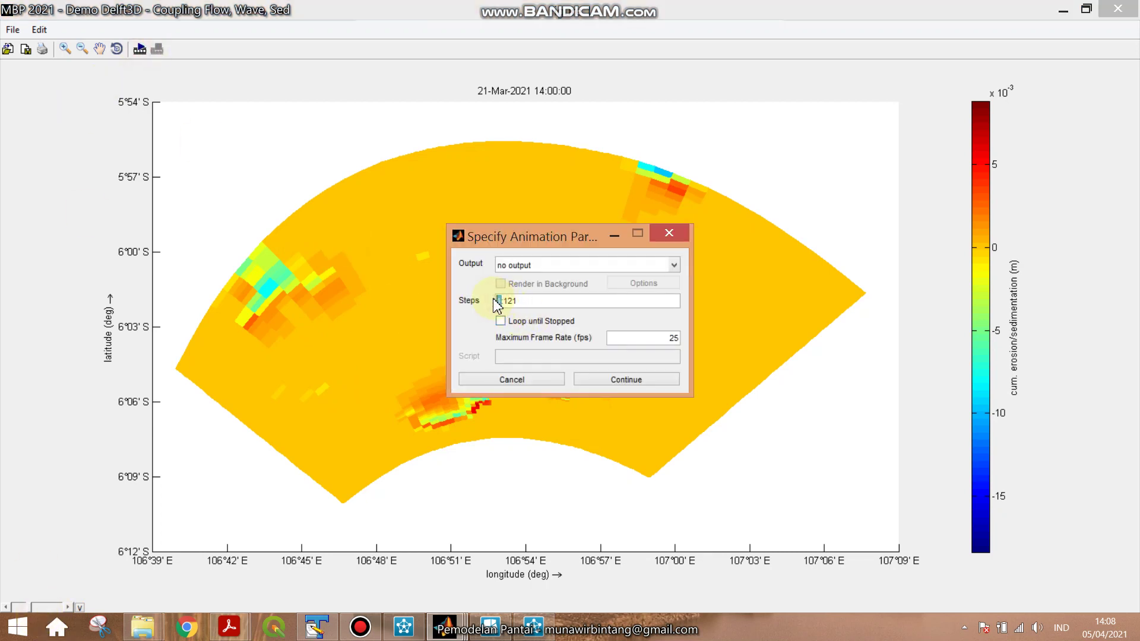
text(25)
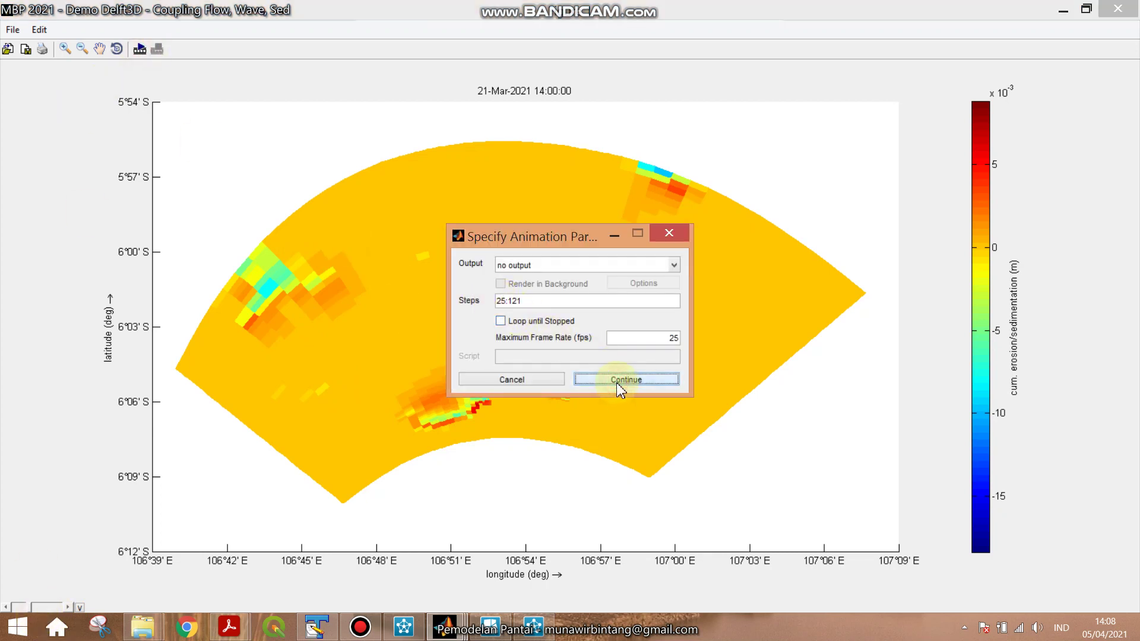
click(617, 380)
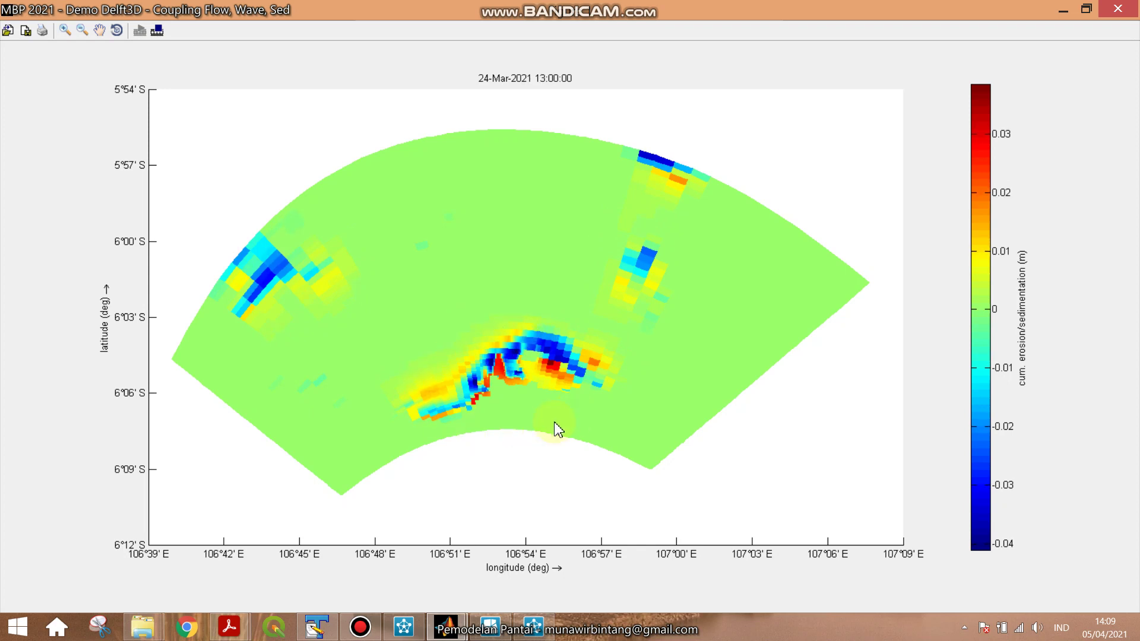
click(156, 30)
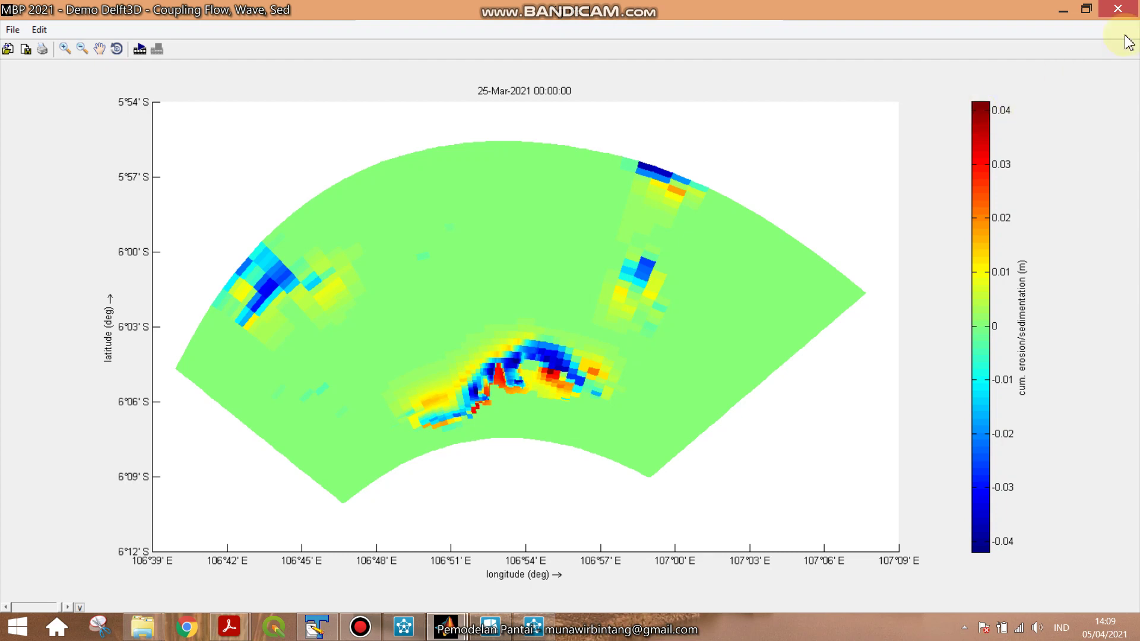
Restore the figure from full screen and place the Delft3D-QUICKPLOT window beside it.
click(1086, 9)
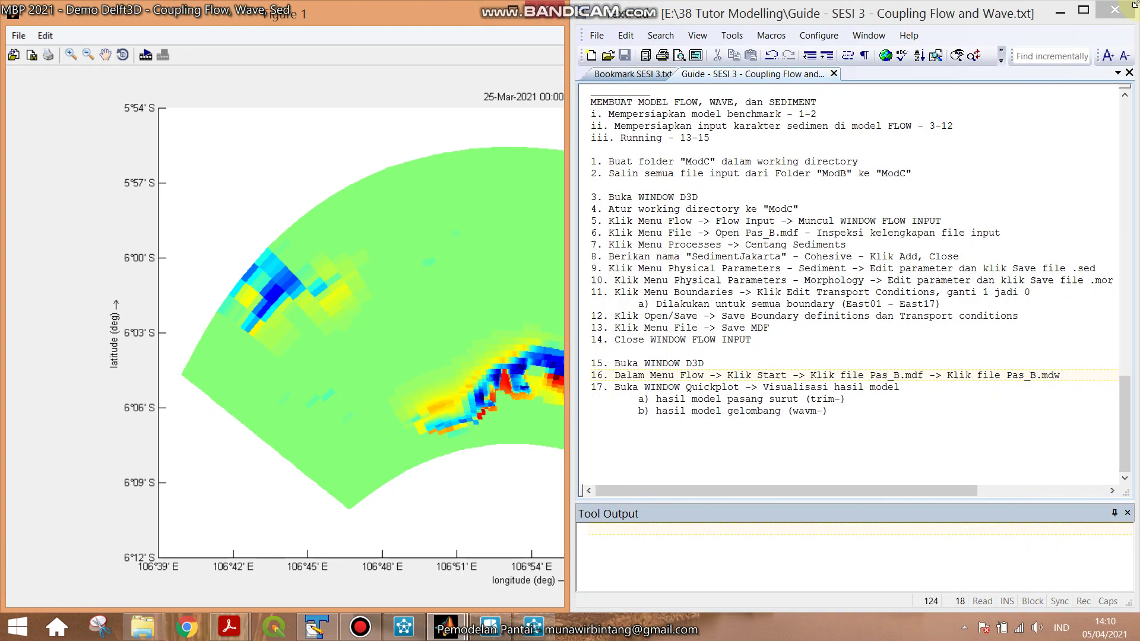
mouse_move(450, 626)
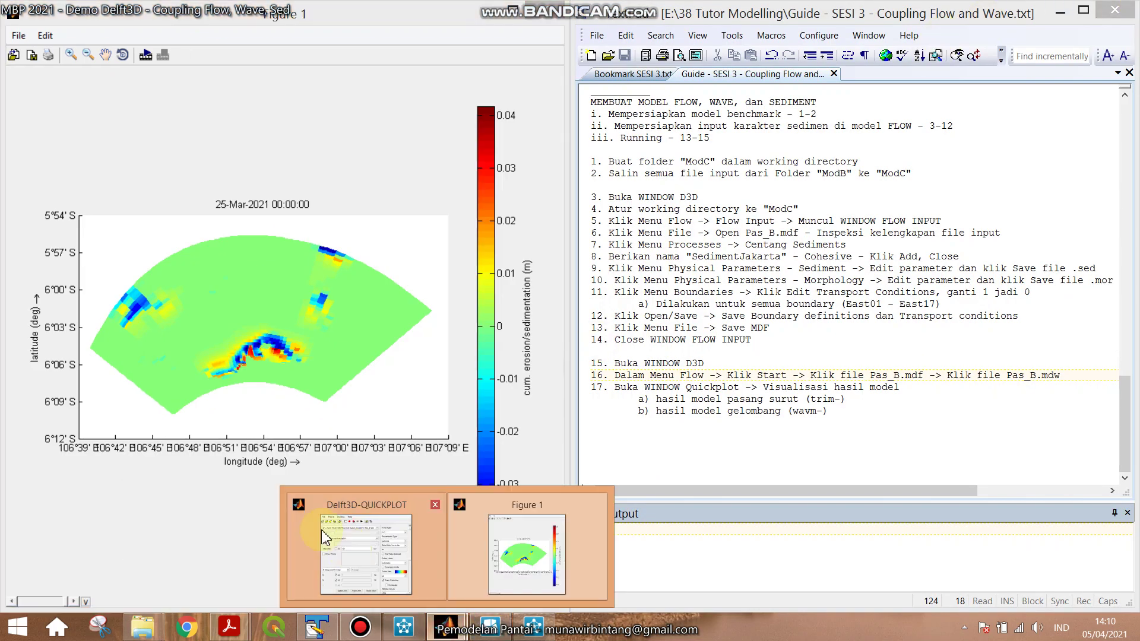
click(344, 546)
drag(323, 169, 809, 127)
Open the Tekal data file Jakarta.ldb from Test_L's ModC folder and add its line to the erosion/sedimentation plot.
click(677, 168)
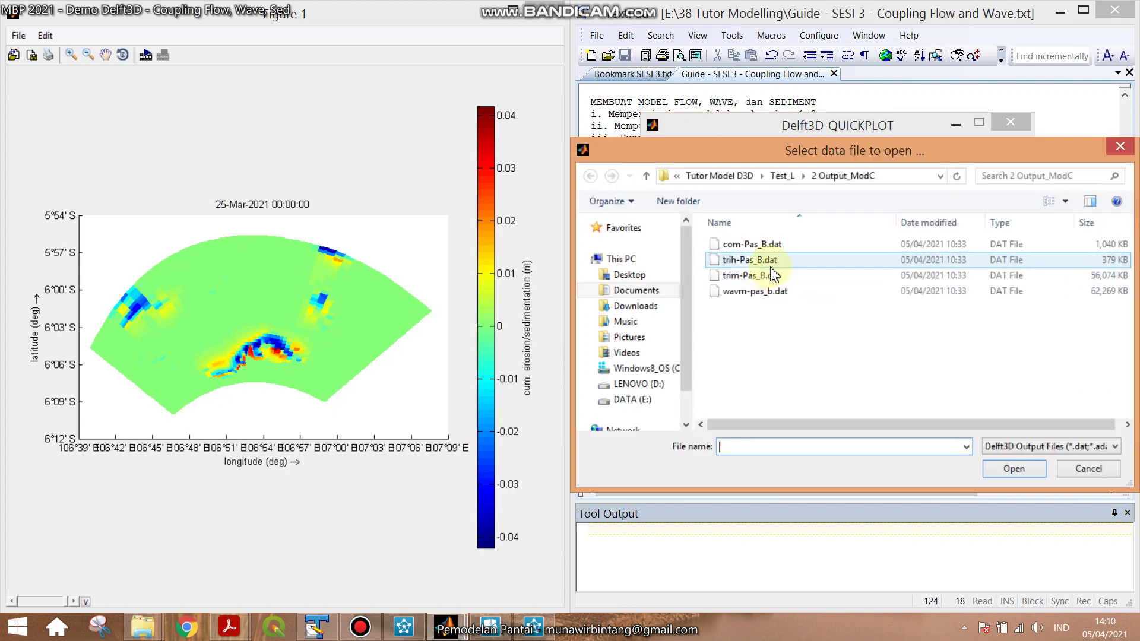
click(1009, 449)
click(1030, 593)
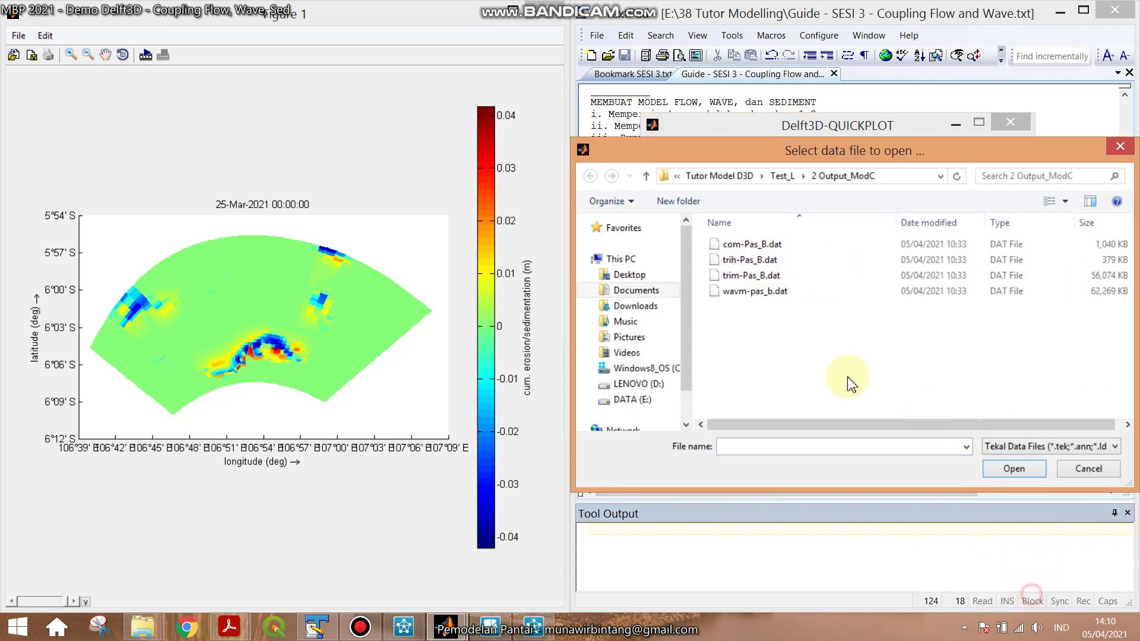
click(782, 176)
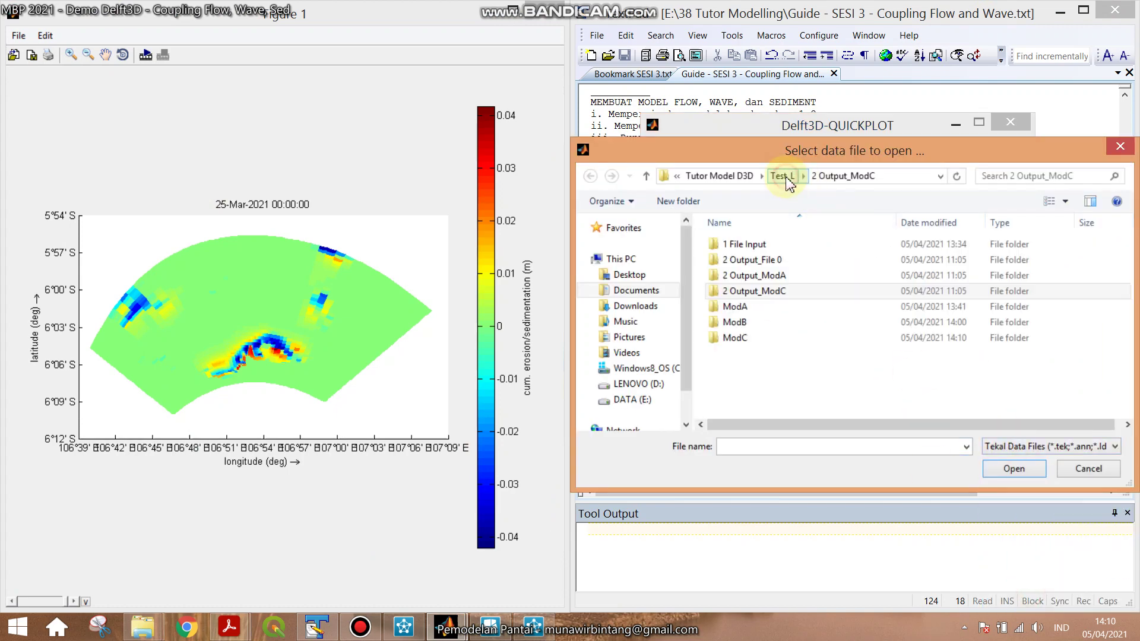
double_click(757, 337)
double_click(769, 261)
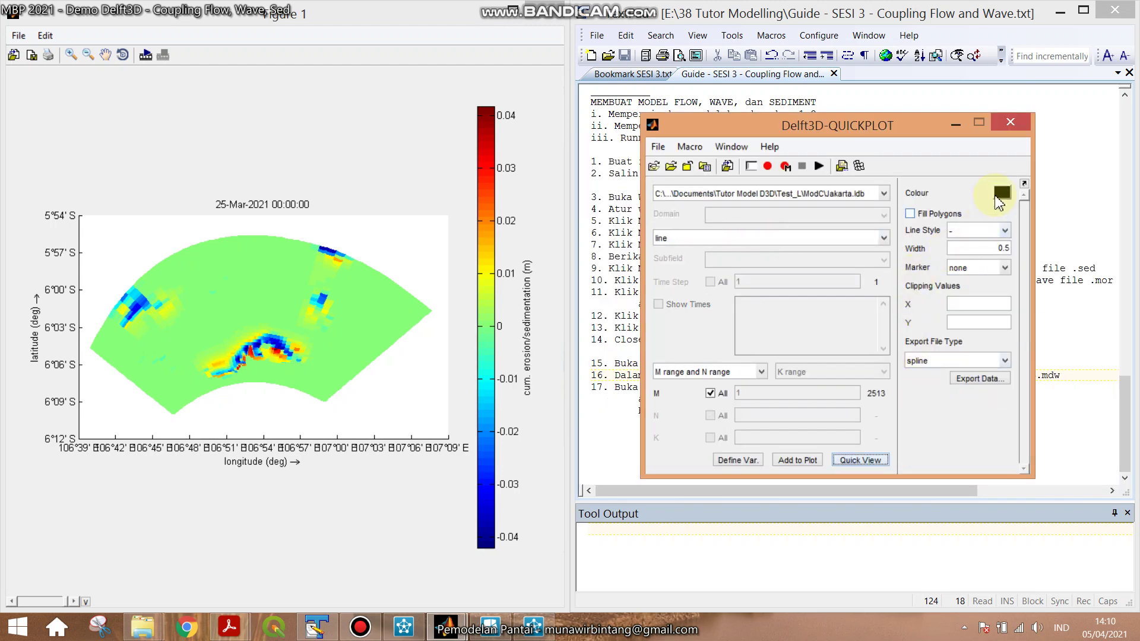
click(807, 460)
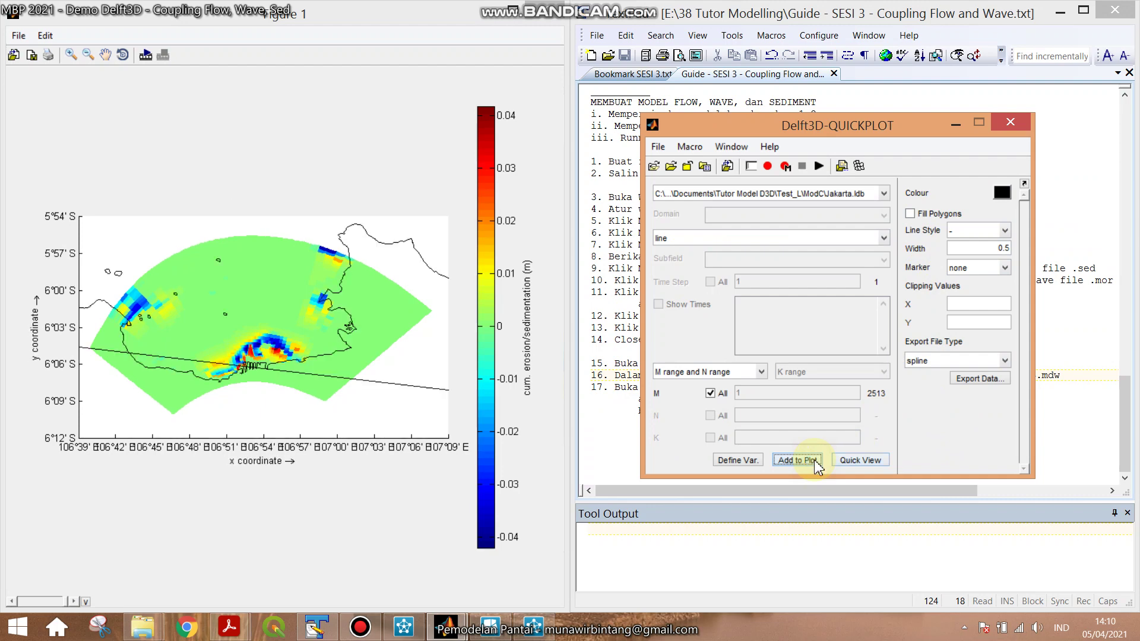
Maximise the figure and zoom in on Jakarta's coast to examine erosion and sedimentation along the shoreline.
double_click(516, 12)
click(65, 49)
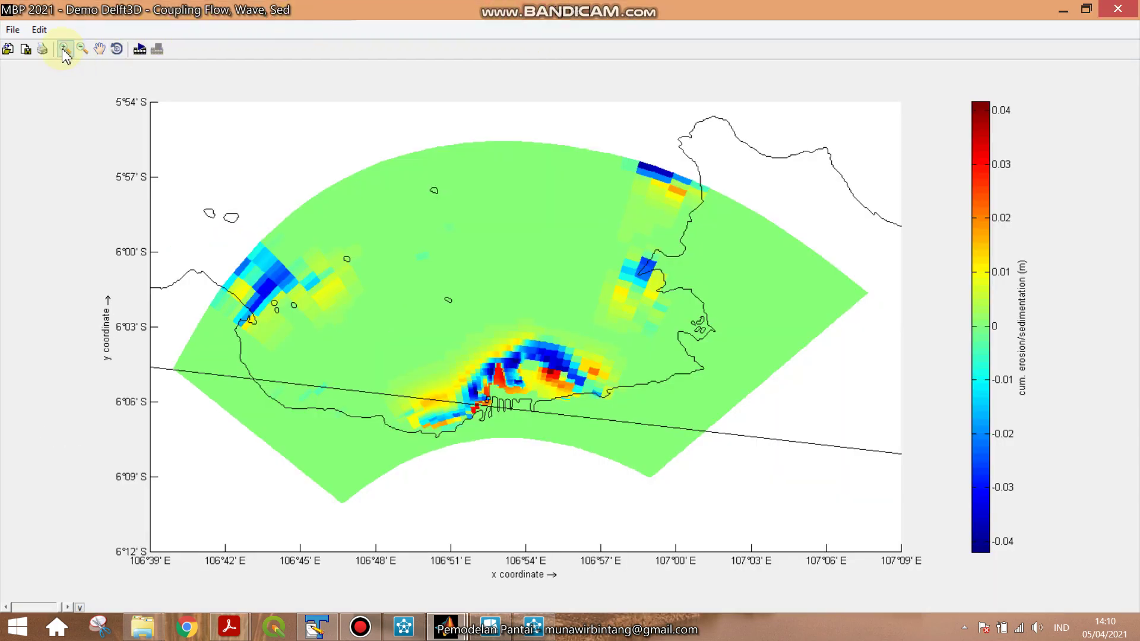
drag(351, 310, 665, 470)
double_click(563, 392)
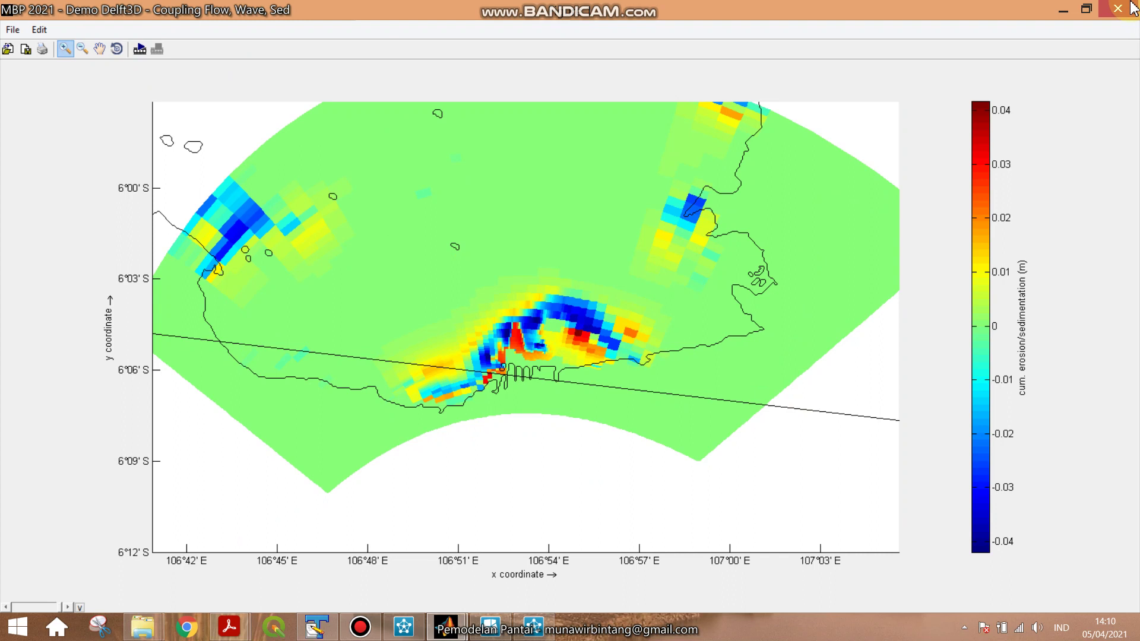
mouse_move(1134, 7)
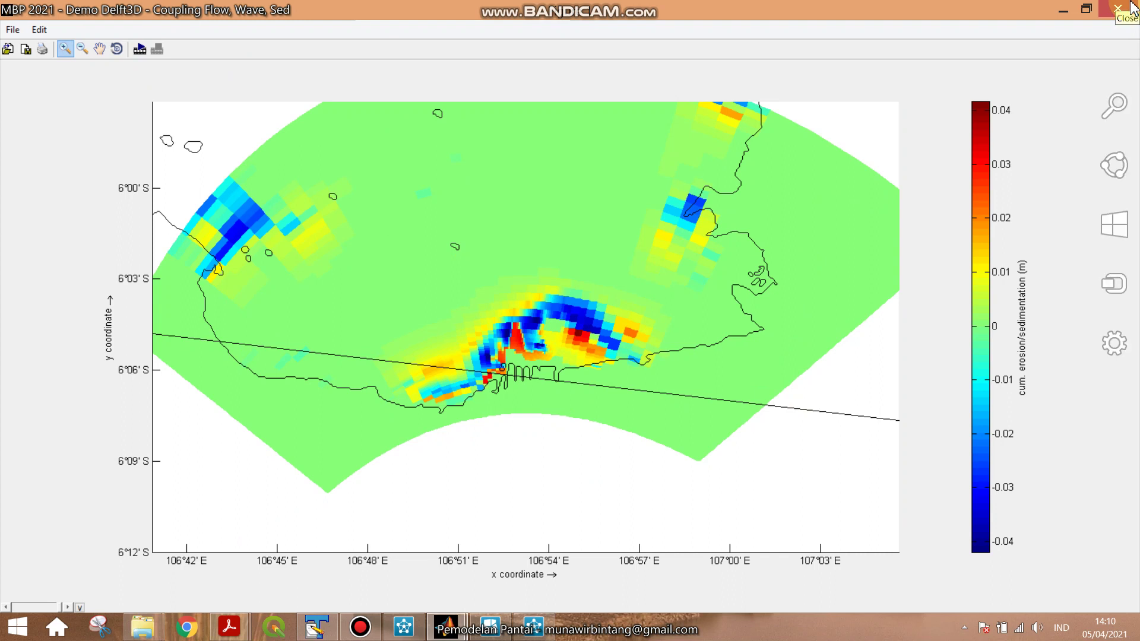